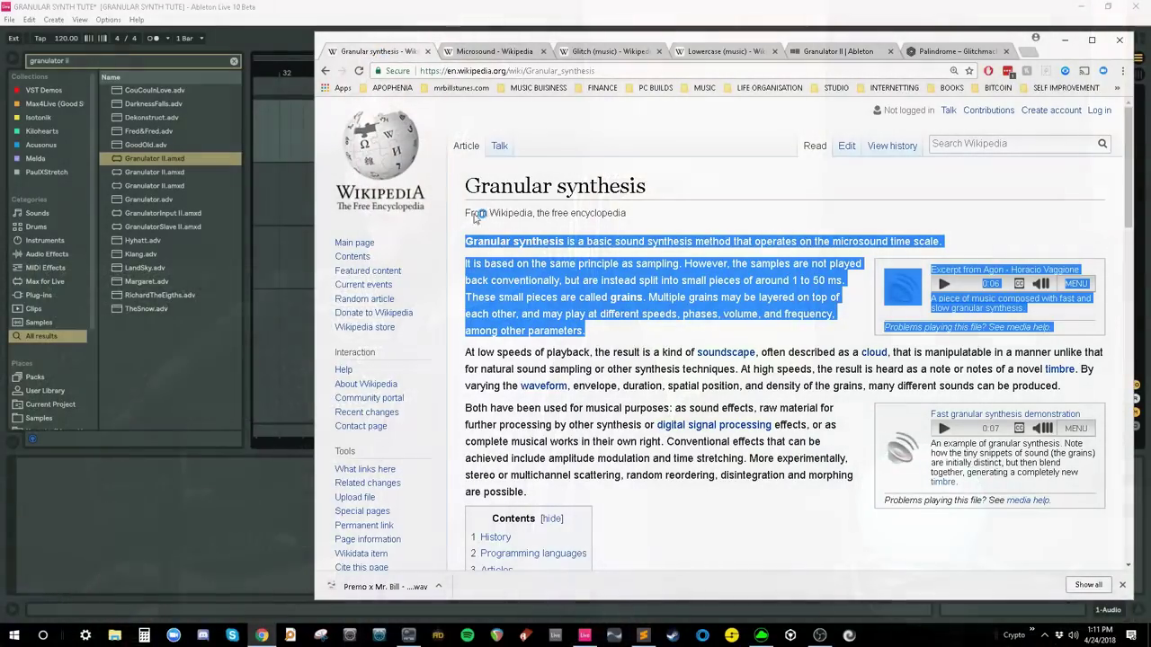
# - Read the Wikipedia introduction on granular synthesis, highlighting how grains are layered and played, and return to Ableton Live
pyautogui.click(595, 265)
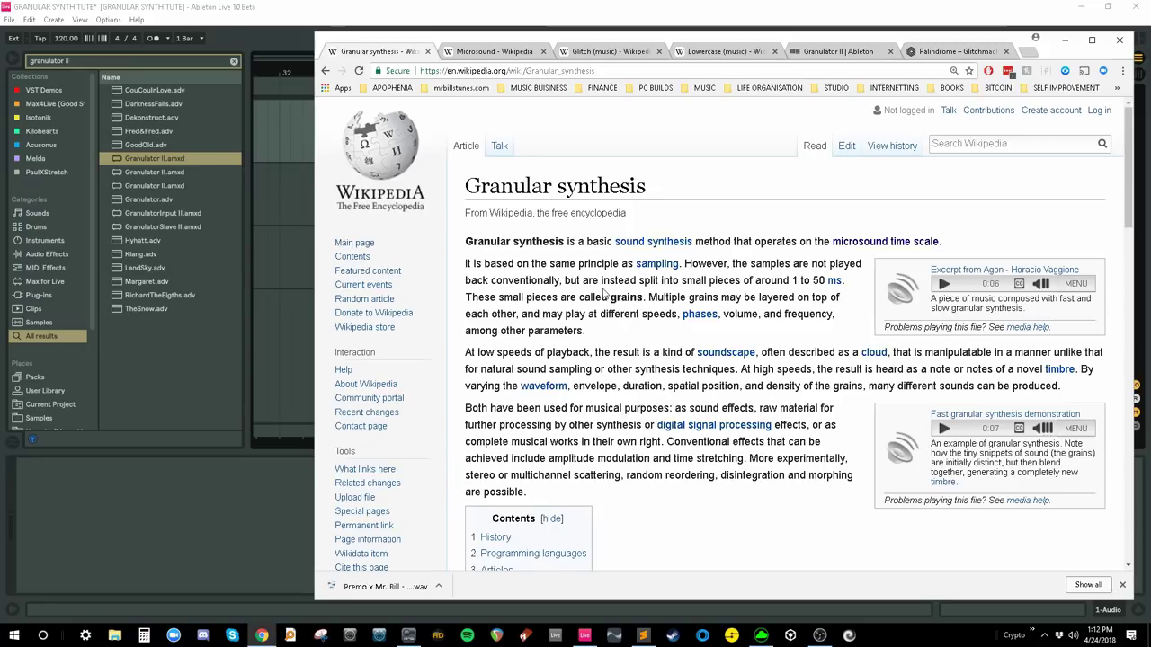
pyautogui.moveTo(654, 297); pyautogui.dragTo(844, 301)
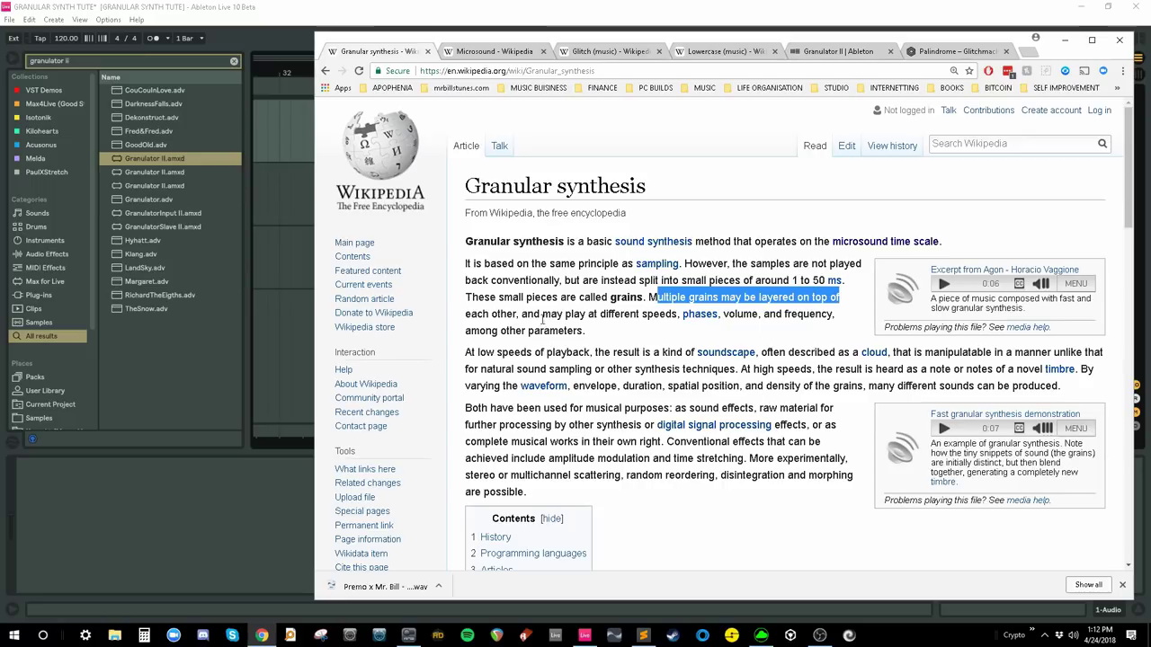
pyautogui.moveTo(534, 315); pyautogui.dragTo(769, 330)
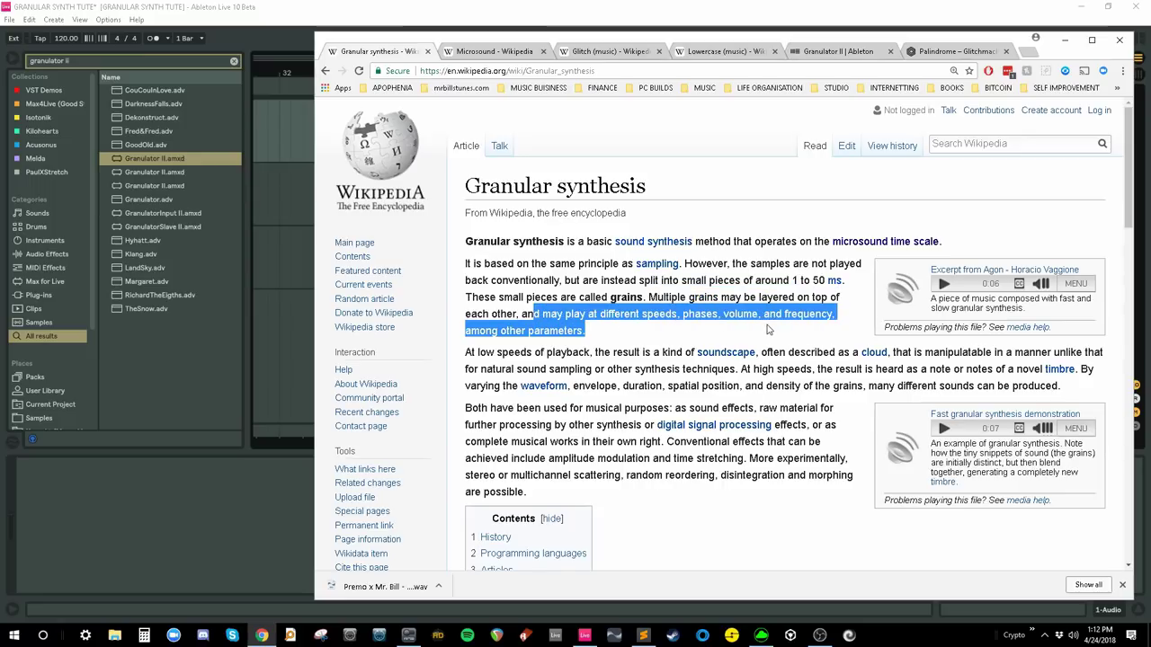
pyautogui.click(757, 334)
pyautogui.click(438, 10)
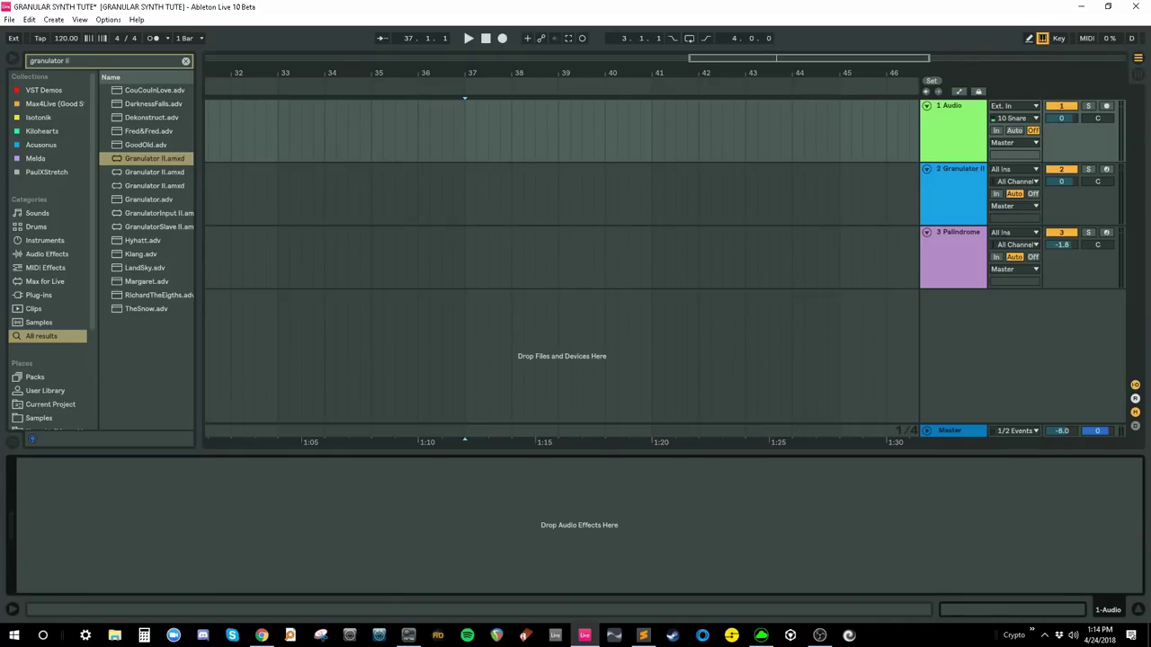
# - Select the Granulator II track to show its device, and look over the Granulator II pack page in the web browser
pyautogui.hotkey('alt', 'Tab')
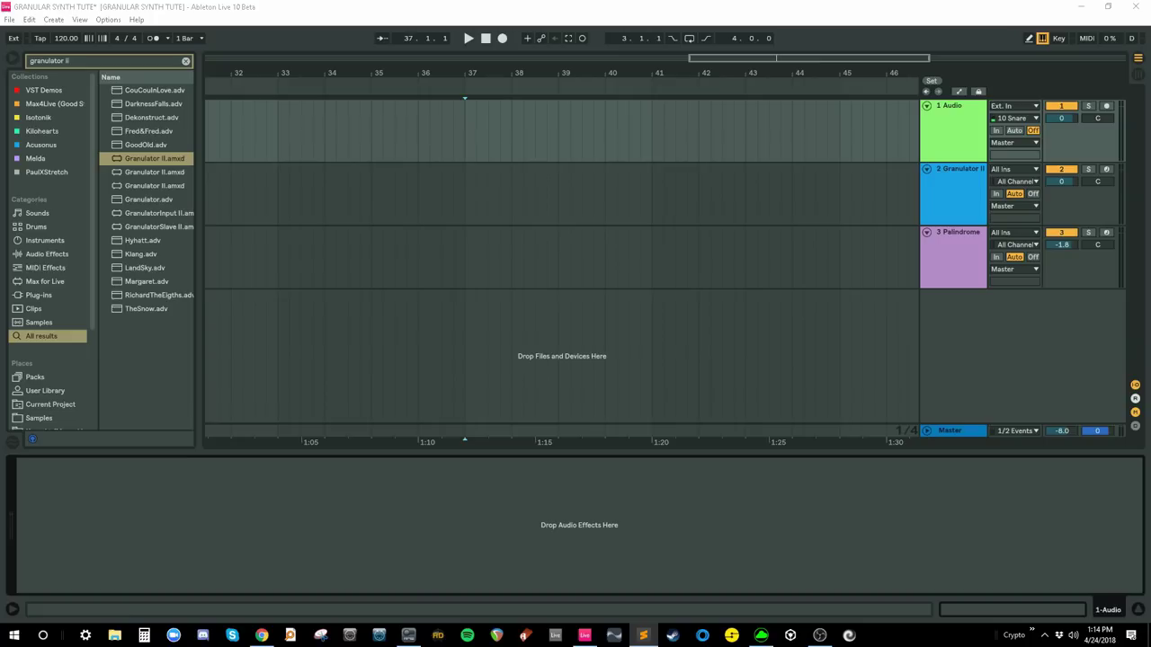
pyautogui.click(981, 208)
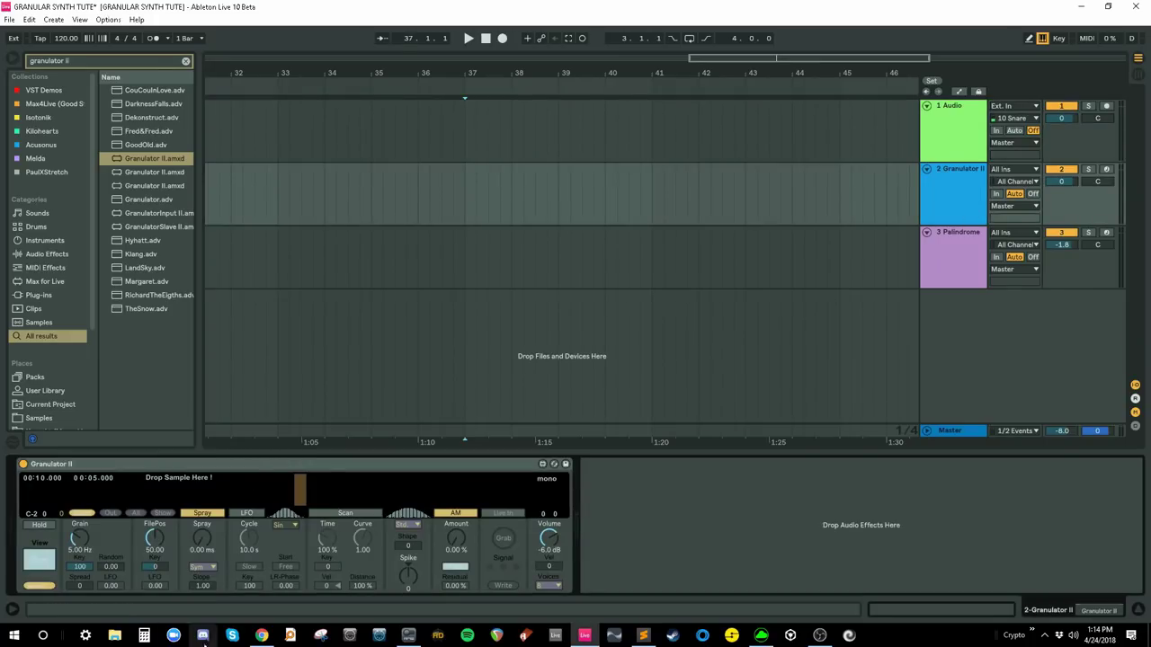
pyautogui.click(261, 635)
pyautogui.click(835, 51)
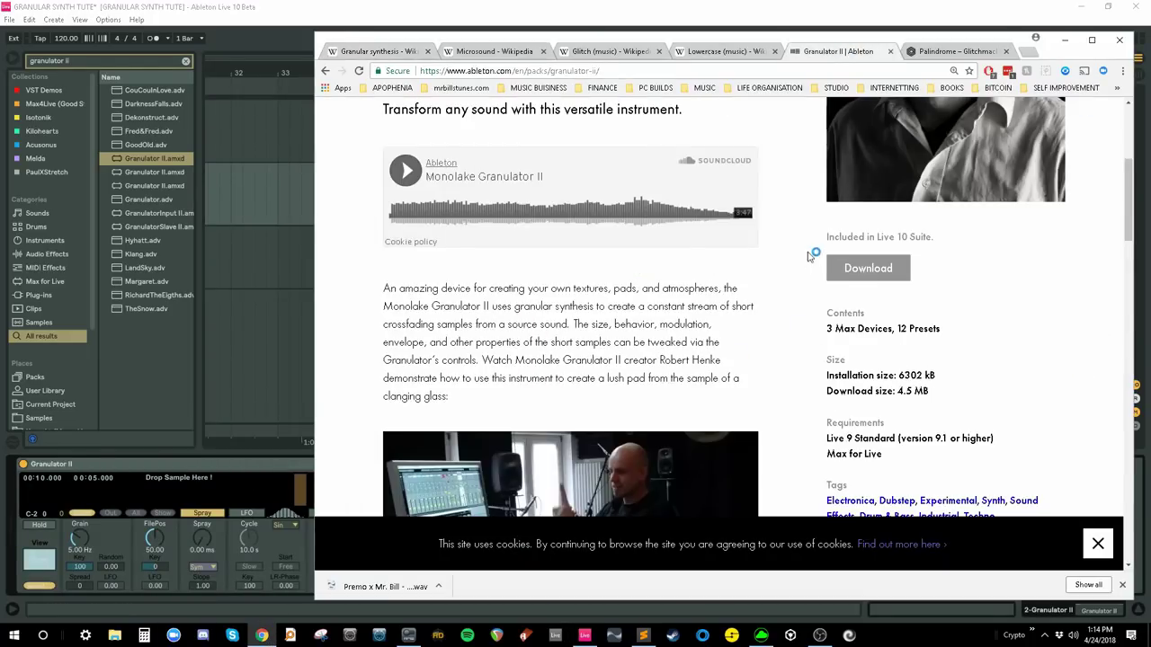
pyautogui.scroll(-3, 806, 267)
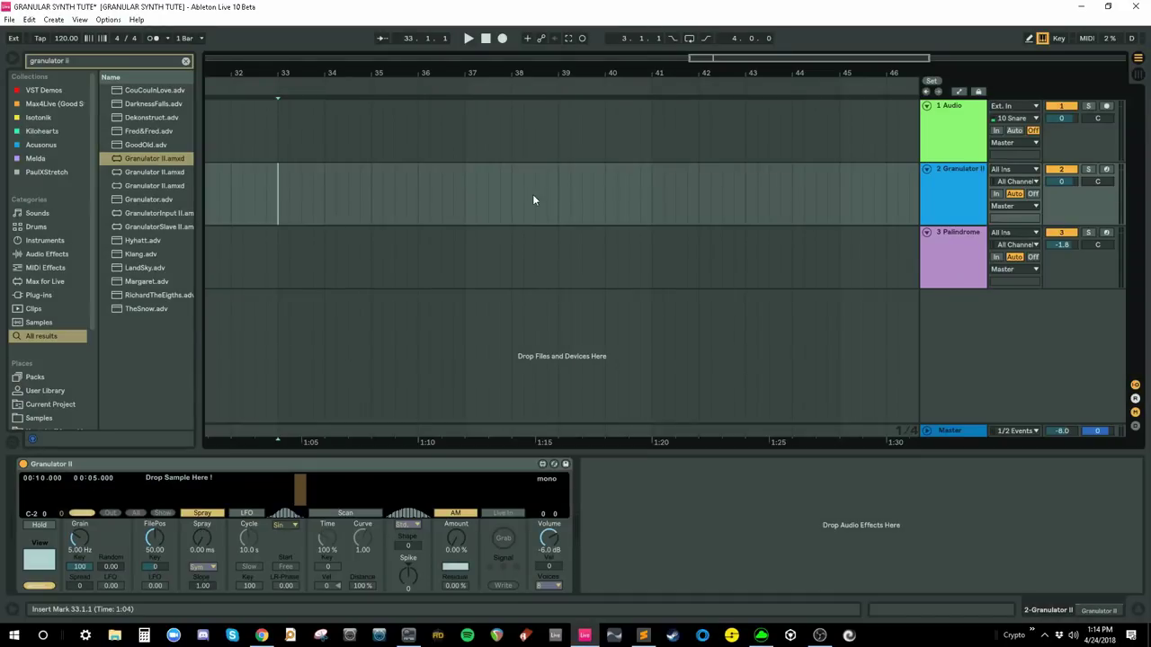
# - Arm the Audio track in Ableton Live and record a voice clip about three bars long starting at bar 41
pyautogui.moveTo(504, 131); pyautogui.dragTo(604, 124)
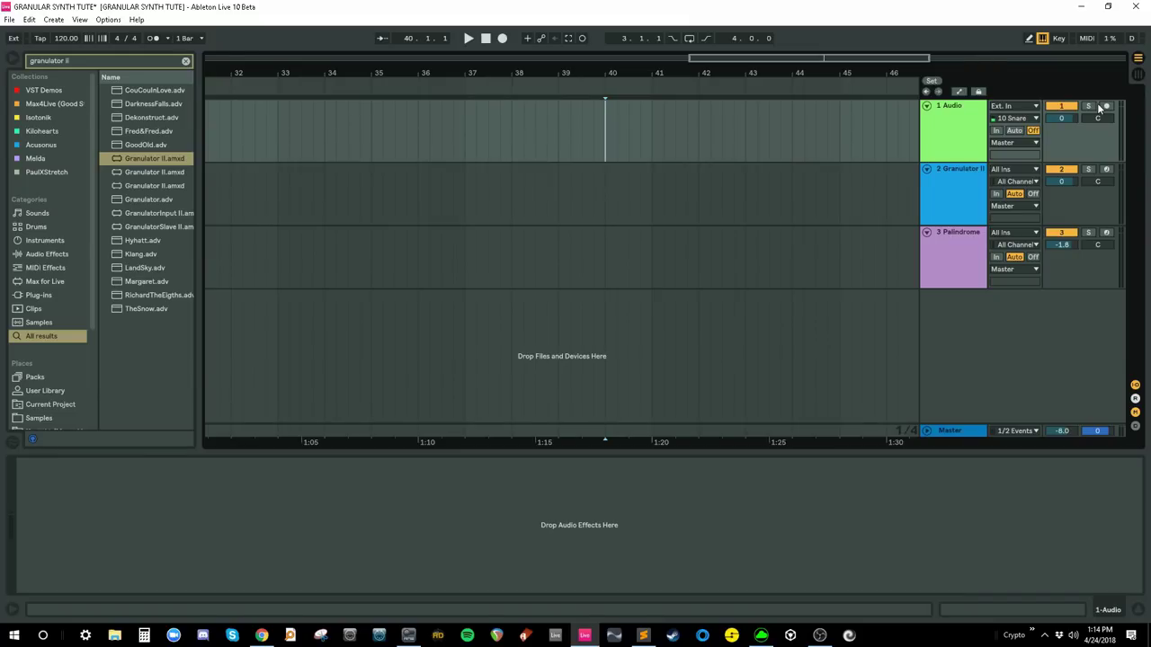
pyautogui.click(1106, 106)
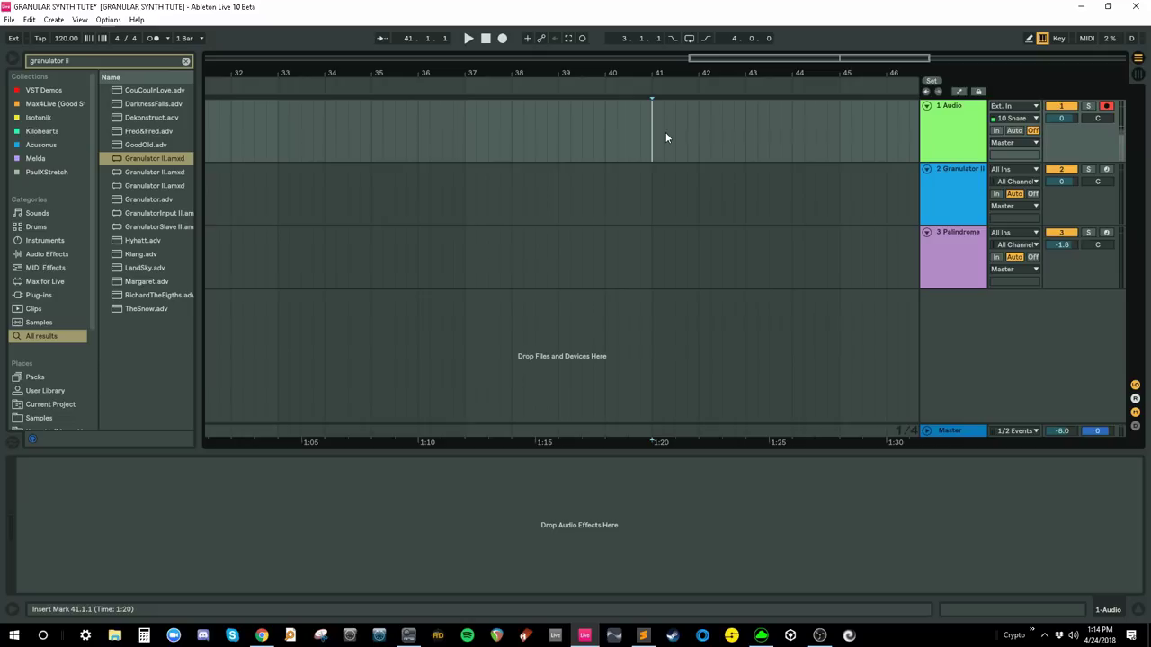
pyautogui.click(502, 38)
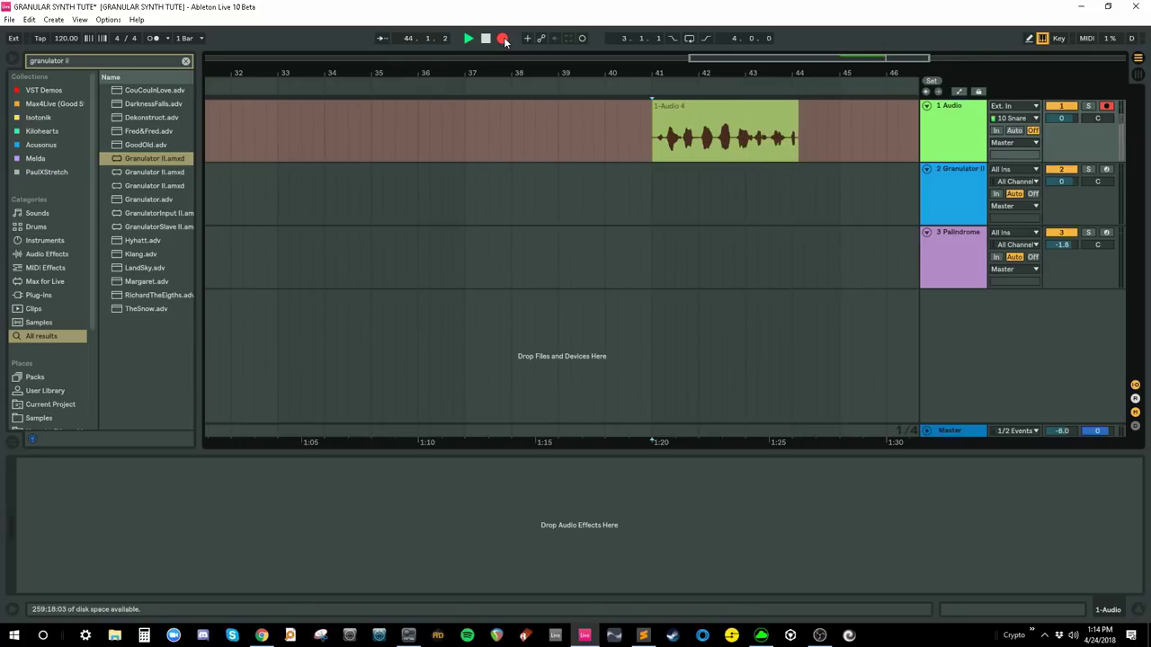
pyautogui.press('space')
# - Trim the end of the recorded voice clip slightly and load it into Granulator II as its sample
pyautogui.click(766, 108)
pyautogui.moveTo(815, 111); pyautogui.dragTo(810, 112)
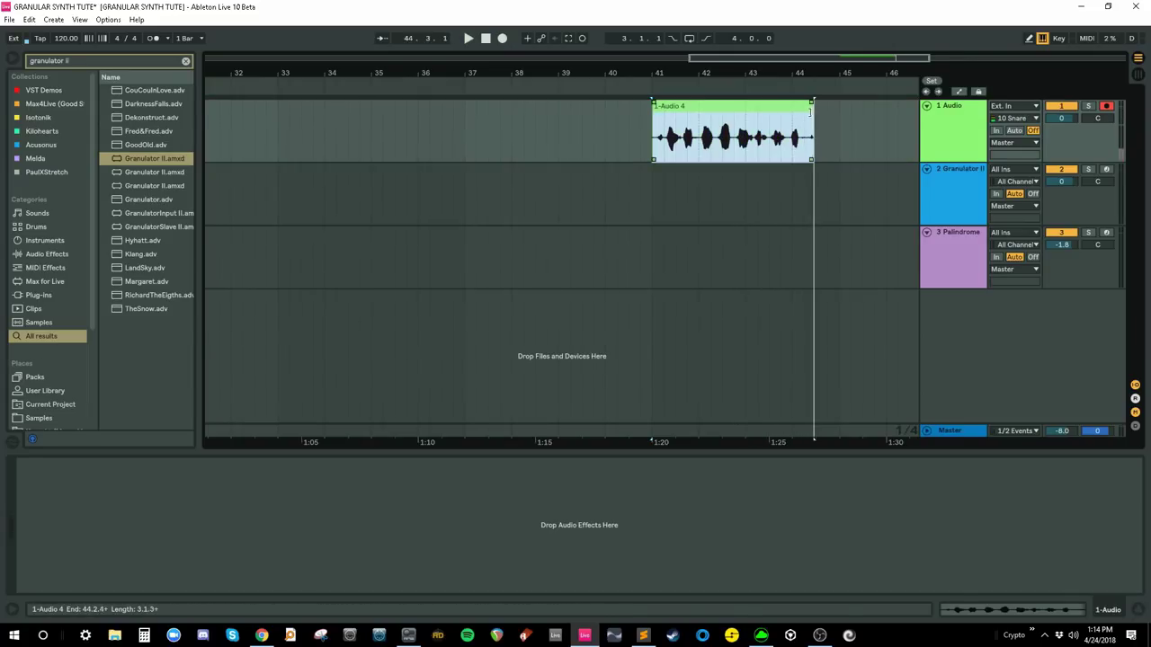
pyautogui.click(949, 171)
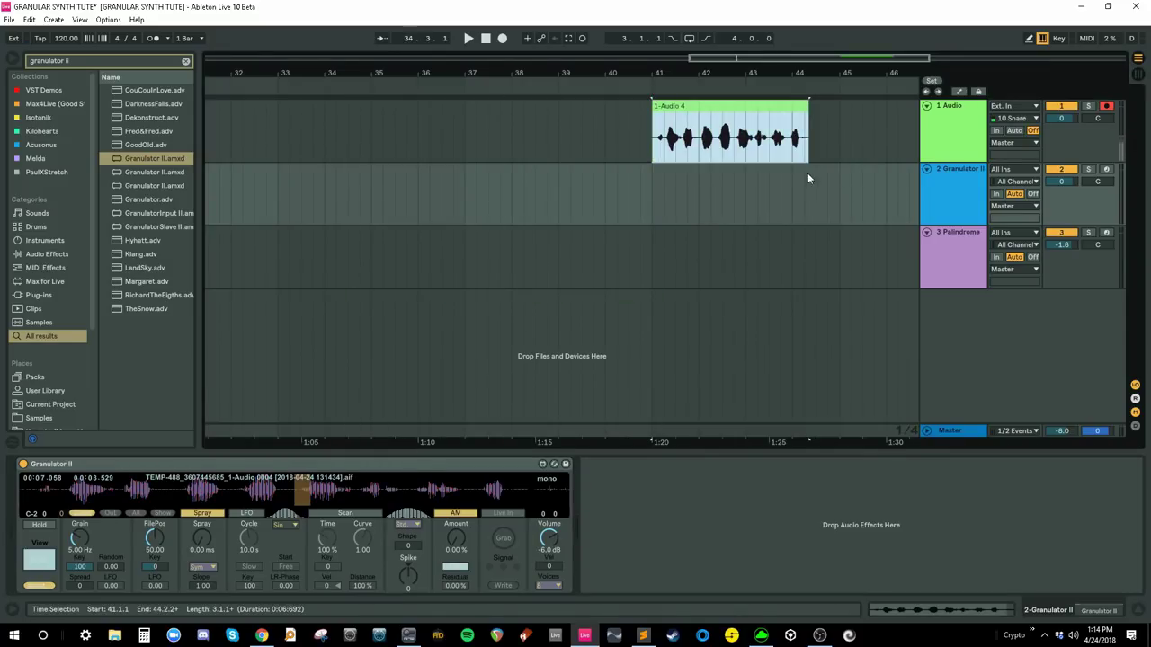
# - Delete the recorded clip from the Audio track and arm the Granulator II track in its place
pyautogui.moveTo(850, 130); pyautogui.dragTo(582, 131)
pyautogui.press('Delete')
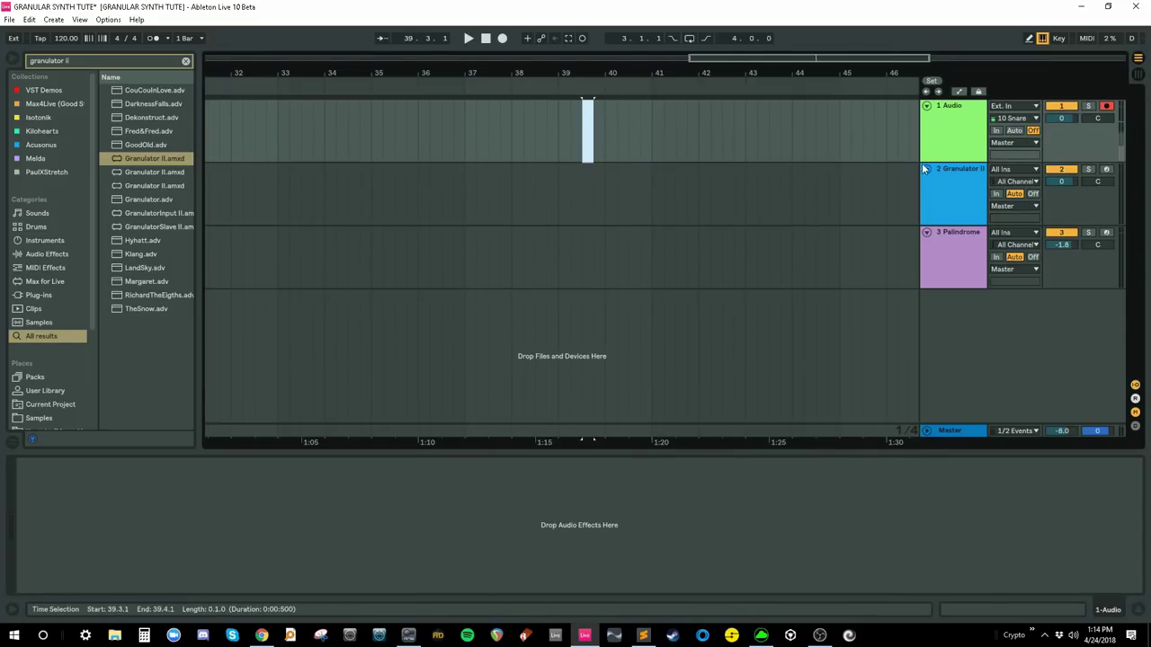
pyautogui.click(951, 170)
pyautogui.click(1106, 169)
pyautogui.click(1106, 106)
pyautogui.click(593, 201)
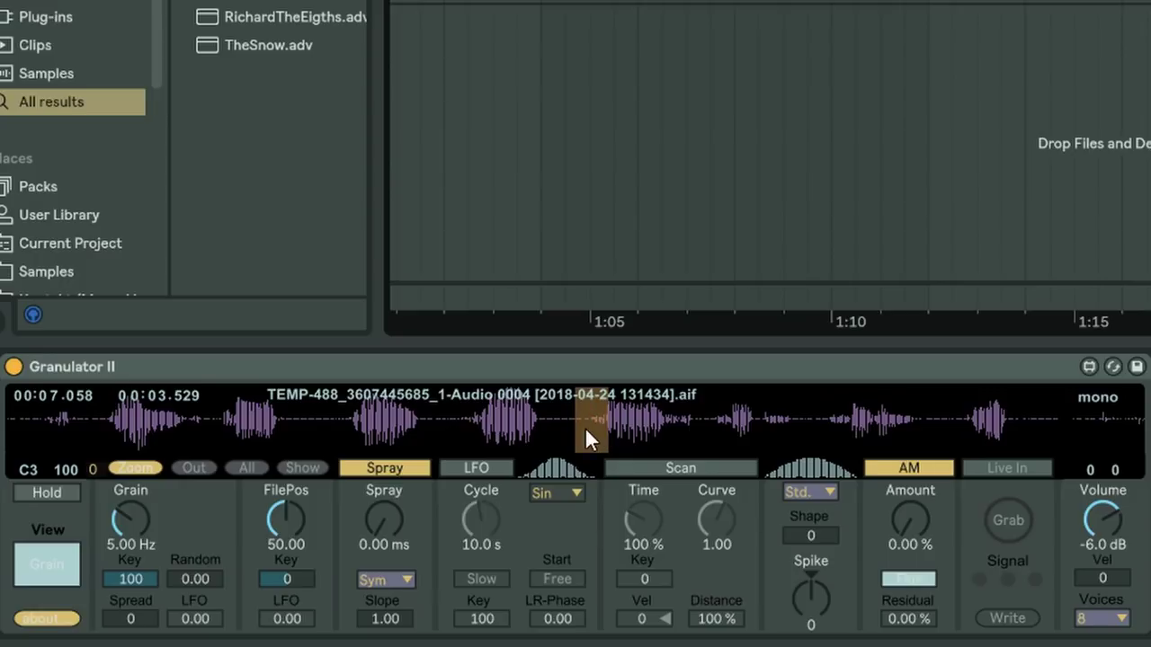
# - Sweep Granulator II's grain position through the sample, set the grain rate to 0.25 Hz, and move the file position to 5.55
pyautogui.moveTo(599, 420)
pyautogui.mouseDown()
pyautogui.moveTo(641, 414)
pyautogui.moveTo(583, 424)
pyautogui.moveTo(636, 426)
pyautogui.moveTo(576, 444)
pyautogui.moveTo(578, 427)
pyautogui.moveTo(613, 427)
pyautogui.moveTo(602, 428)
pyautogui.mouseUp()
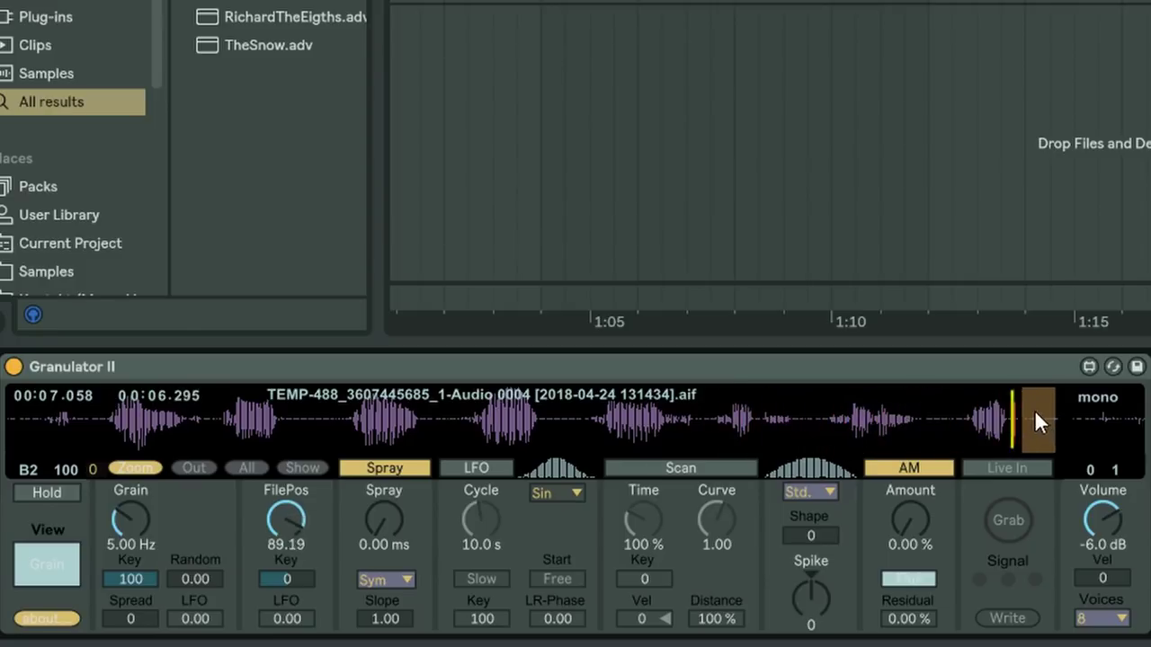
pyautogui.moveTo(1036, 416); pyautogui.dragTo(324, 412)
pyautogui.moveTo(117, 524); pyautogui.dragTo(117, 576)
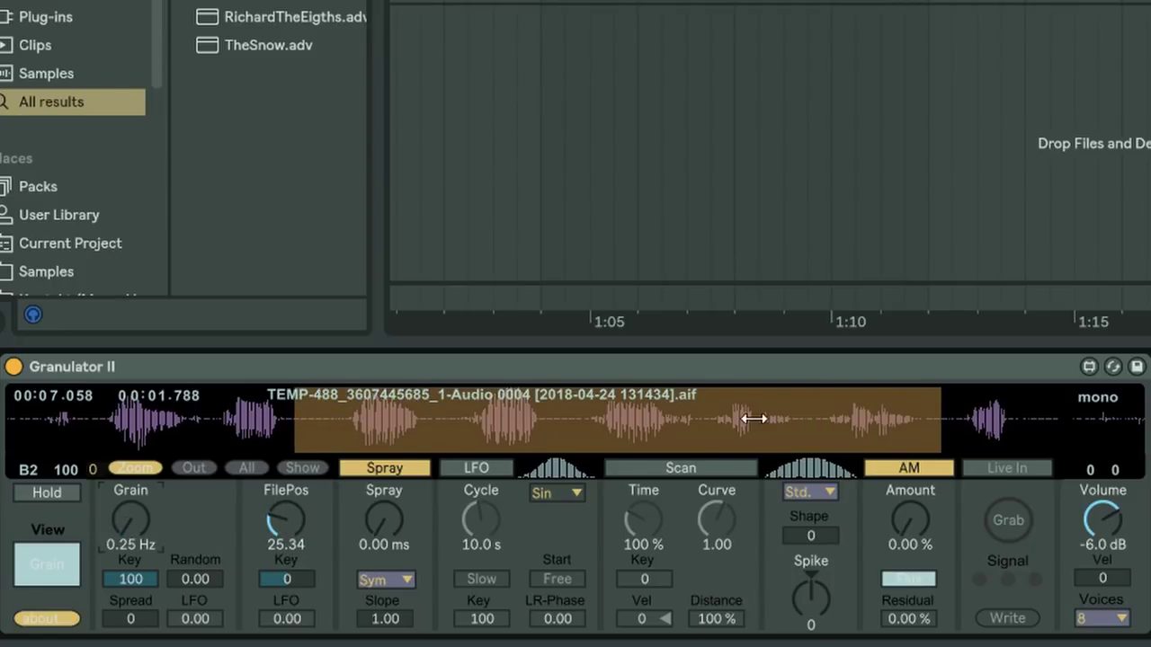
pyautogui.moveTo(396, 409); pyautogui.dragTo(201, 404)
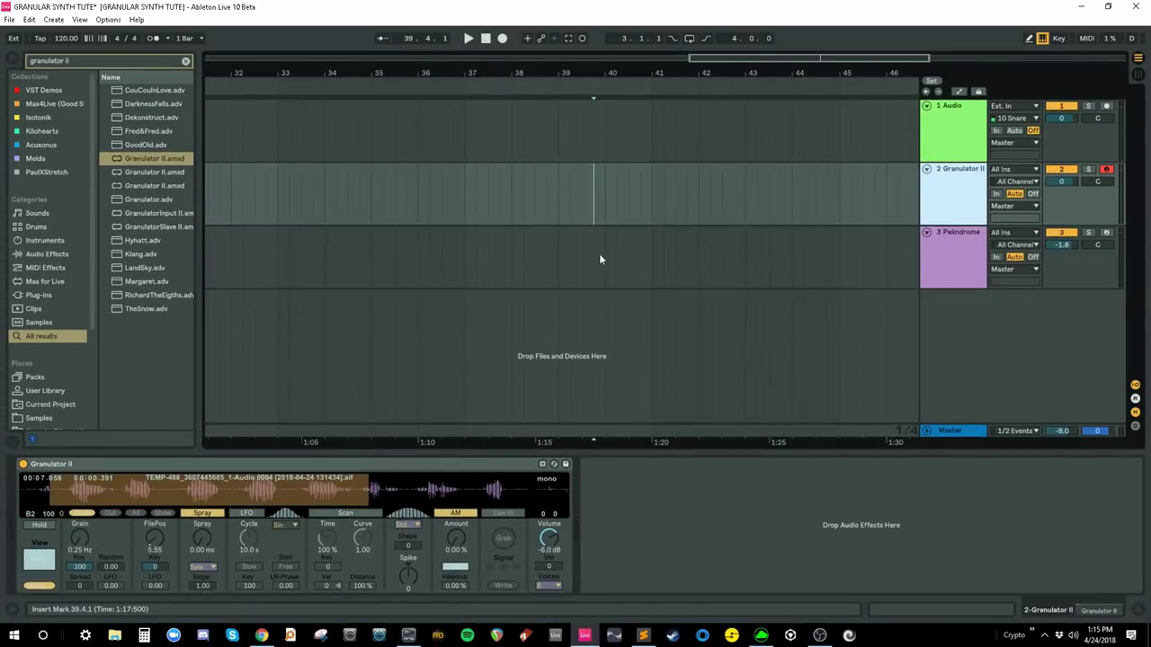
# - Insert a MIDI track below Granulator II, search the browser for "simpler", and load Simpler onto the track
pyautogui.hotkey('ctrl', 'shift', 't')
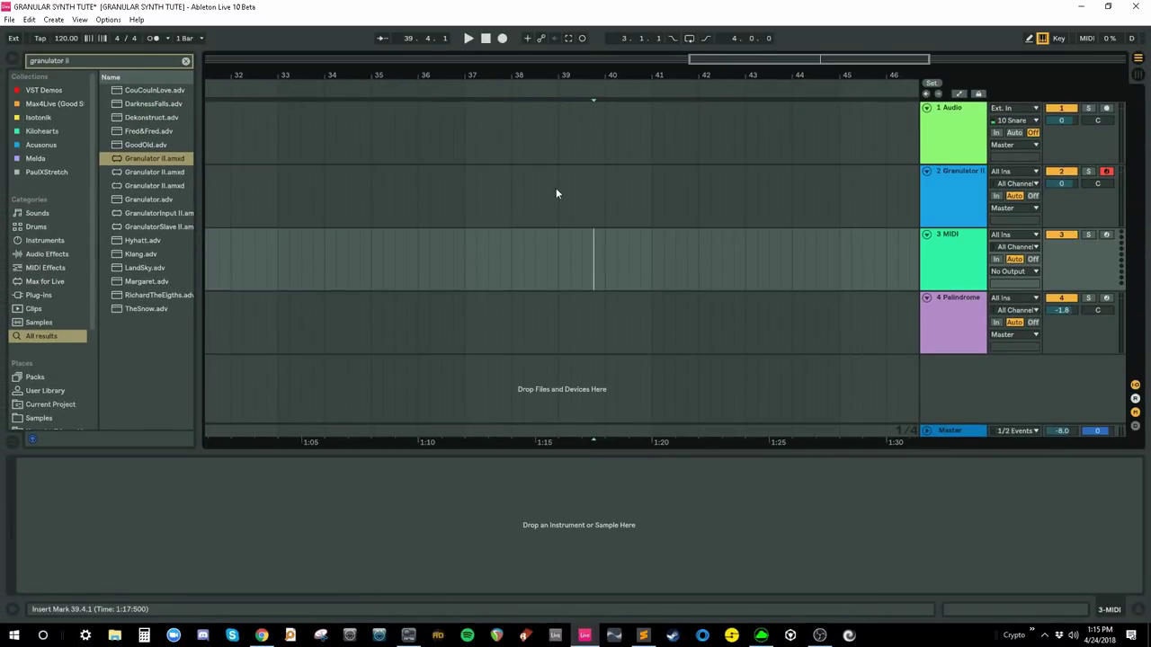
pyautogui.hotkey('ctrl', 'f')
pyautogui.write('simpler')
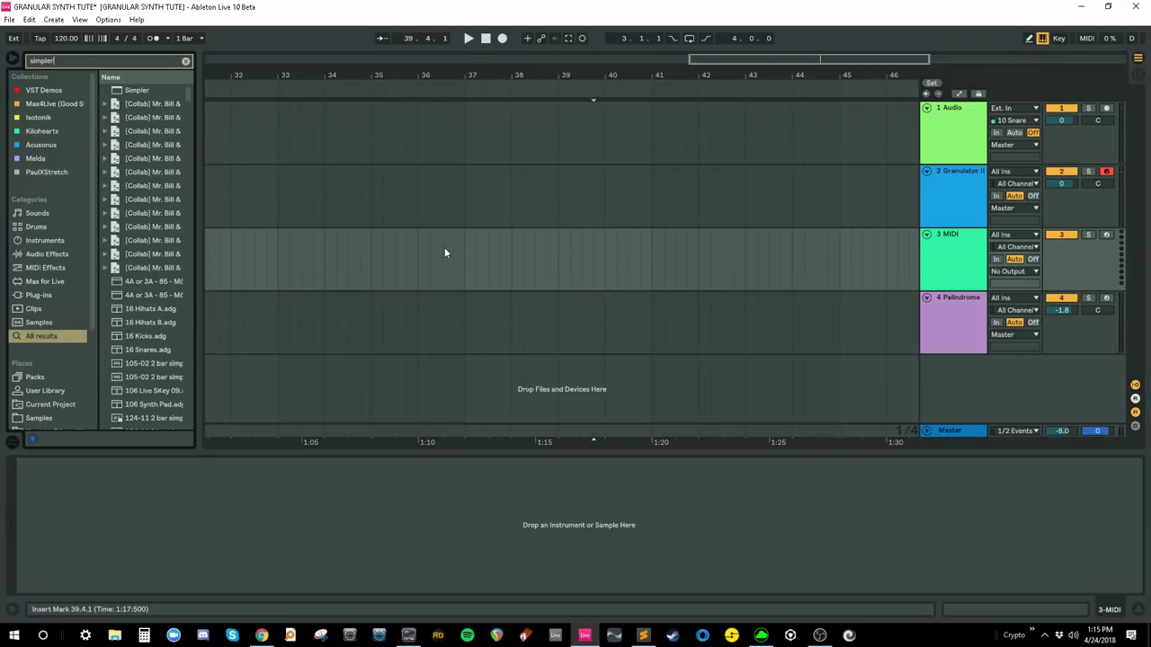
pyautogui.moveTo(175, 90); pyautogui.dragTo(180, 110)
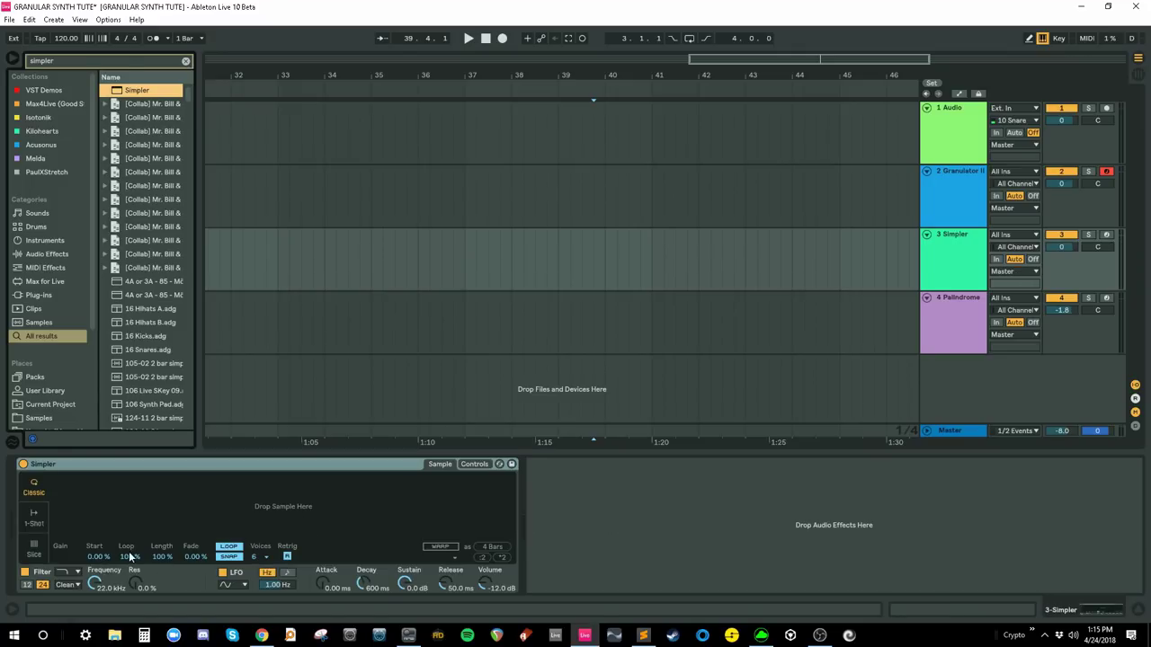
pyautogui.moveTo(161, 557); pyautogui.dragTo(161, 576)
# - Arm the Audio track and record a clip less than one bar long starting at bar 43
pyautogui.click(962, 143)
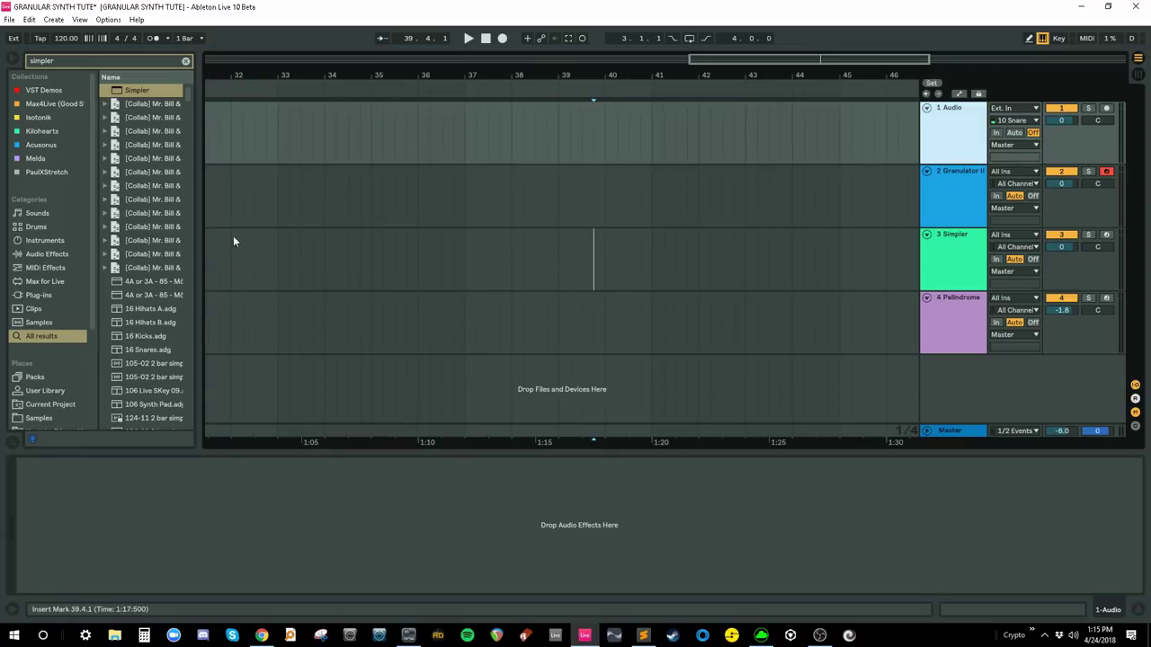
pyautogui.click(593, 144)
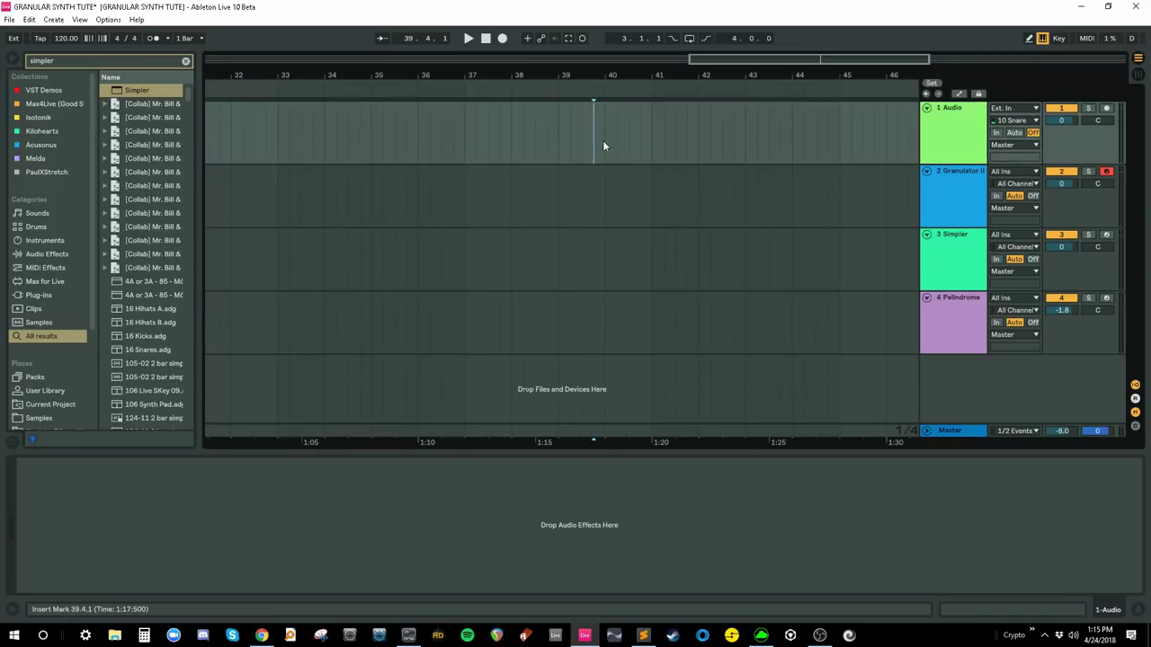
pyautogui.click(1108, 109)
pyautogui.click(751, 126)
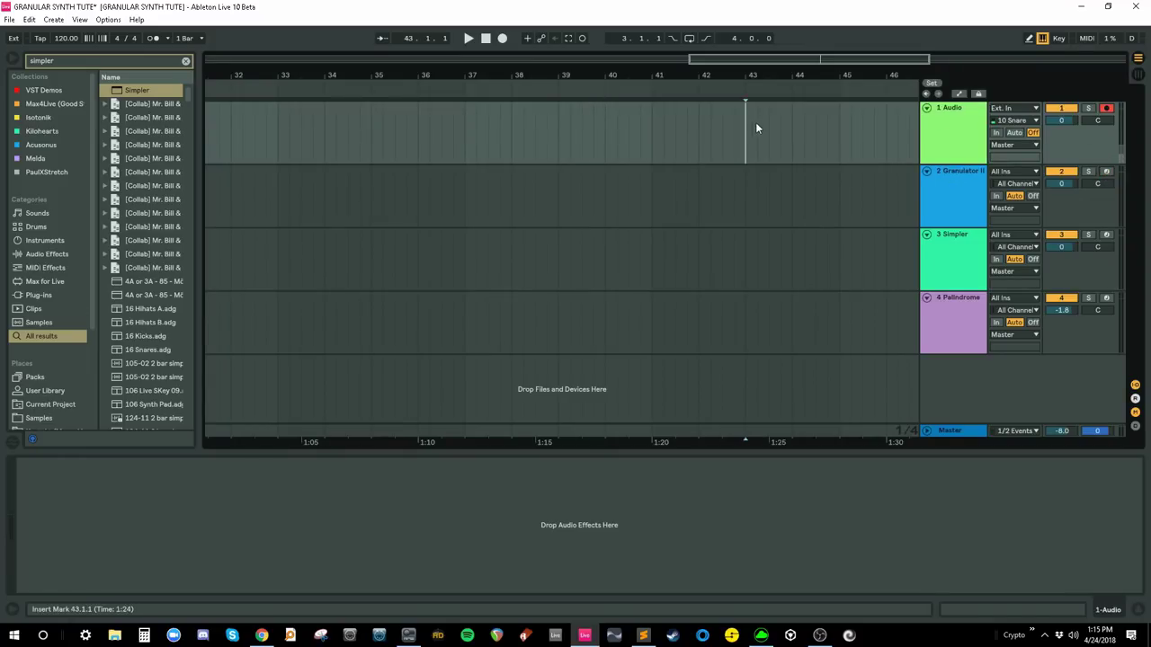
pyautogui.click(503, 38)
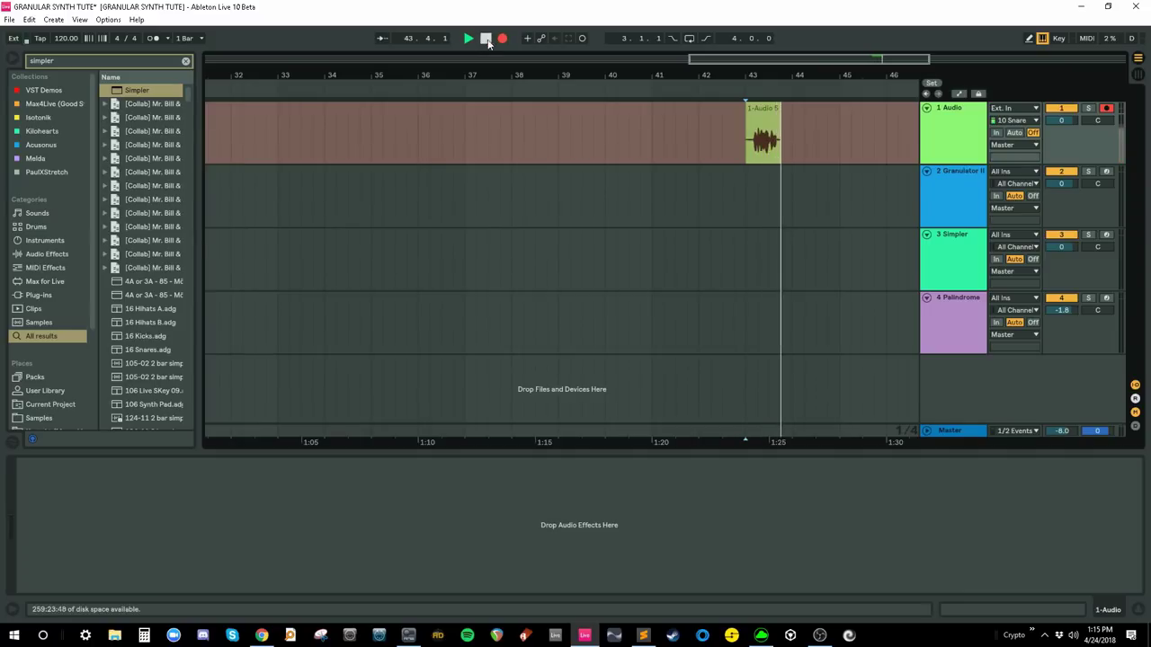
pyautogui.click(486, 38)
# - Load the short recorded clip into Simpler as its sample and try adjusting its loop setting
pyautogui.click(971, 241)
pyautogui.moveTo(760, 134); pyautogui.dragTo(270, 508)
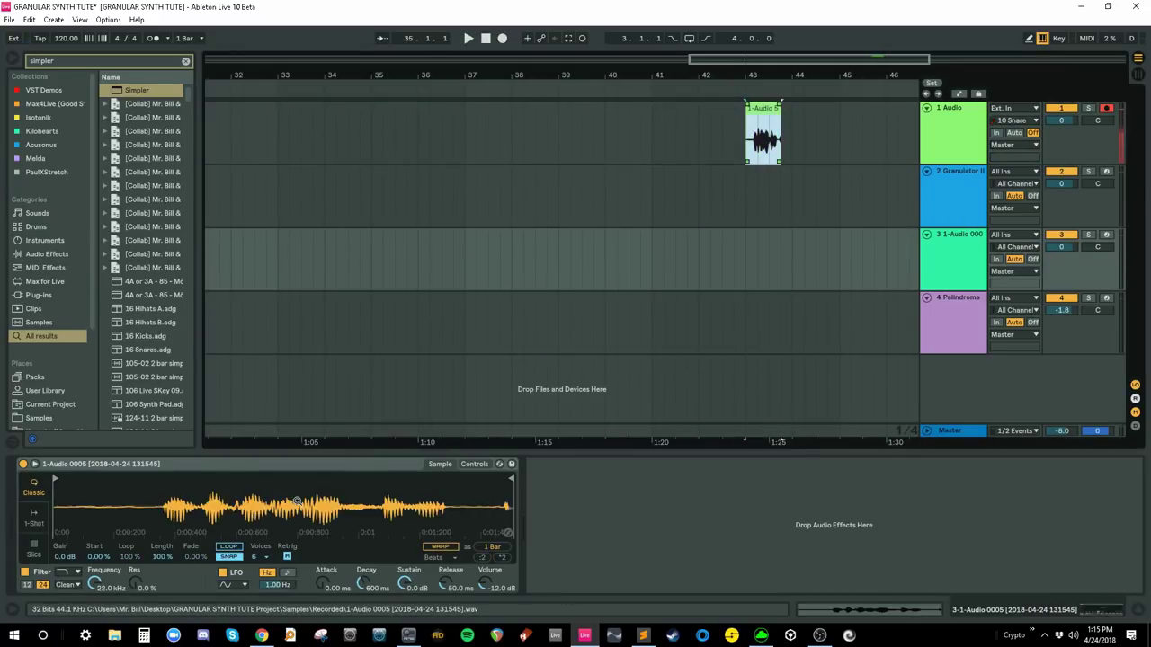
pyautogui.moveTo(139, 559); pyautogui.dragTo(187, 509)
# - Return to the Granulator II track and disarm the Audio track so that only Granulator II is armed
pyautogui.click(859, 225)
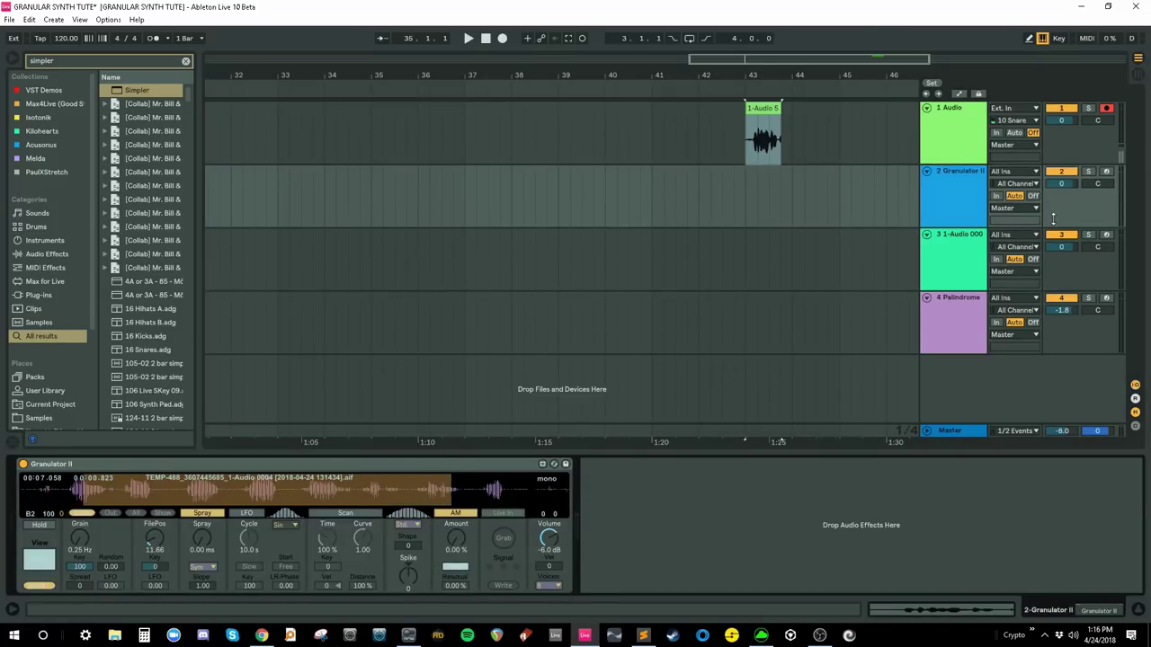
pyautogui.click(1106, 110)
pyautogui.click(714, 202)
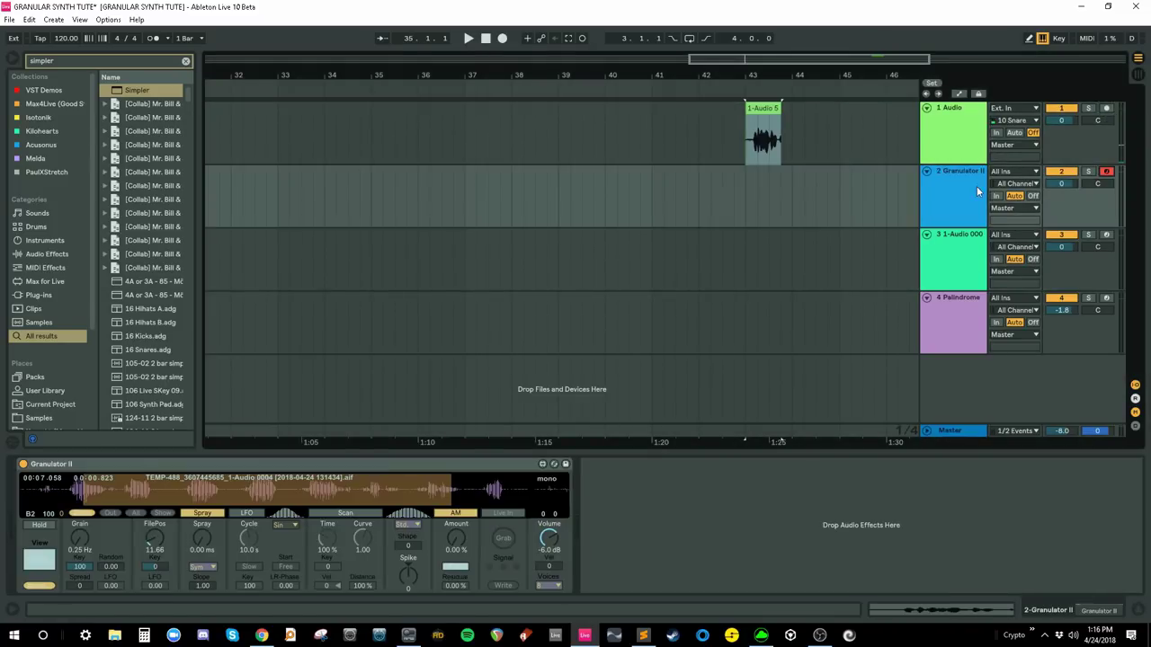
pyautogui.moveTo(838, 144); pyautogui.dragTo(704, 123)
pyautogui.click(629, 189)
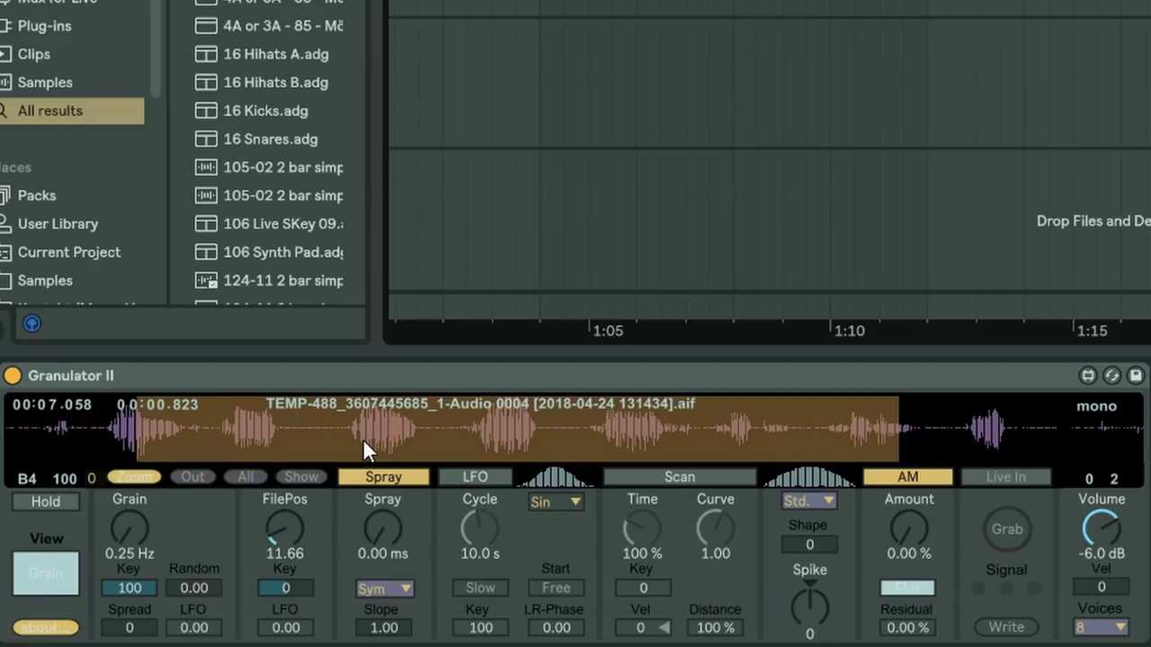
# - Move Granulator II's file position to 17.60 and raise the grain rate to 23.2 Hz
pyautogui.moveTo(364, 437); pyautogui.dragTo(355, 430)
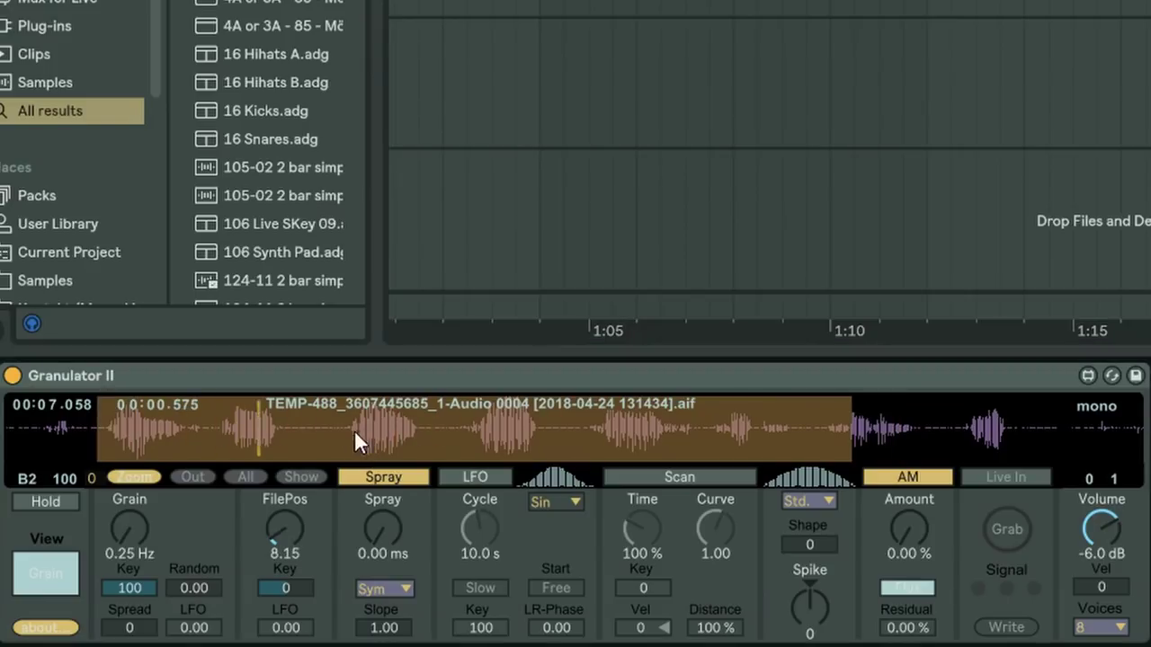
pyautogui.moveTo(284, 528)
pyautogui.mouseDown()
pyautogui.moveTo(284, 463)
pyautogui.moveTo(284, 510)
pyautogui.mouseUp()
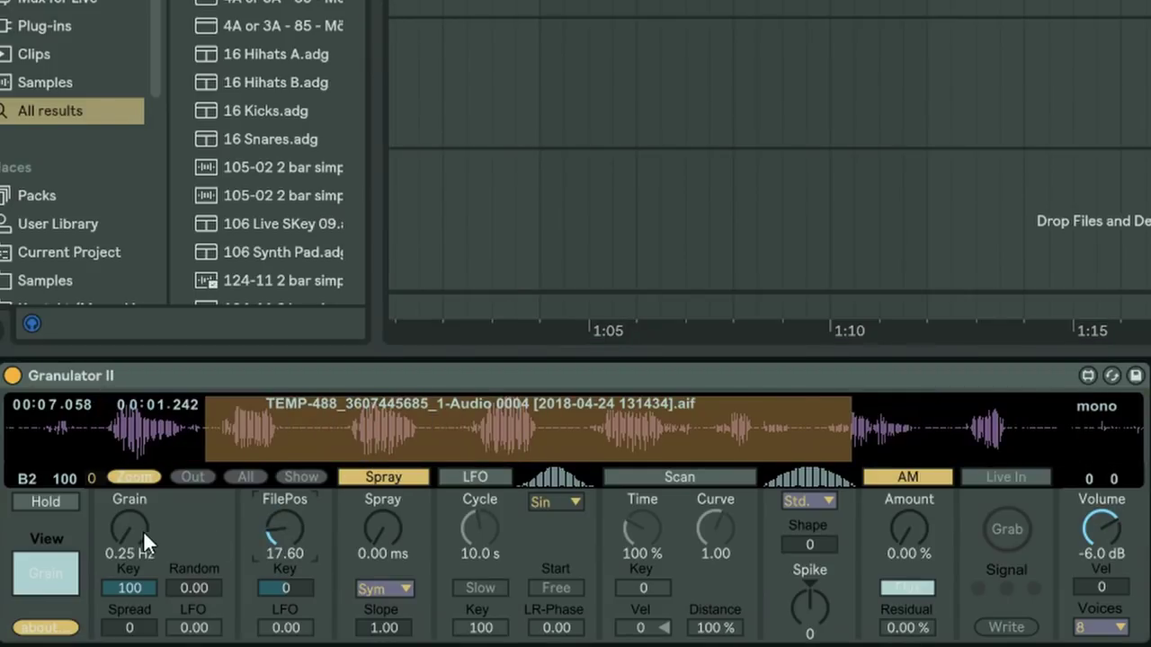
pyautogui.moveTo(143, 531); pyautogui.dragTo(143, 463)
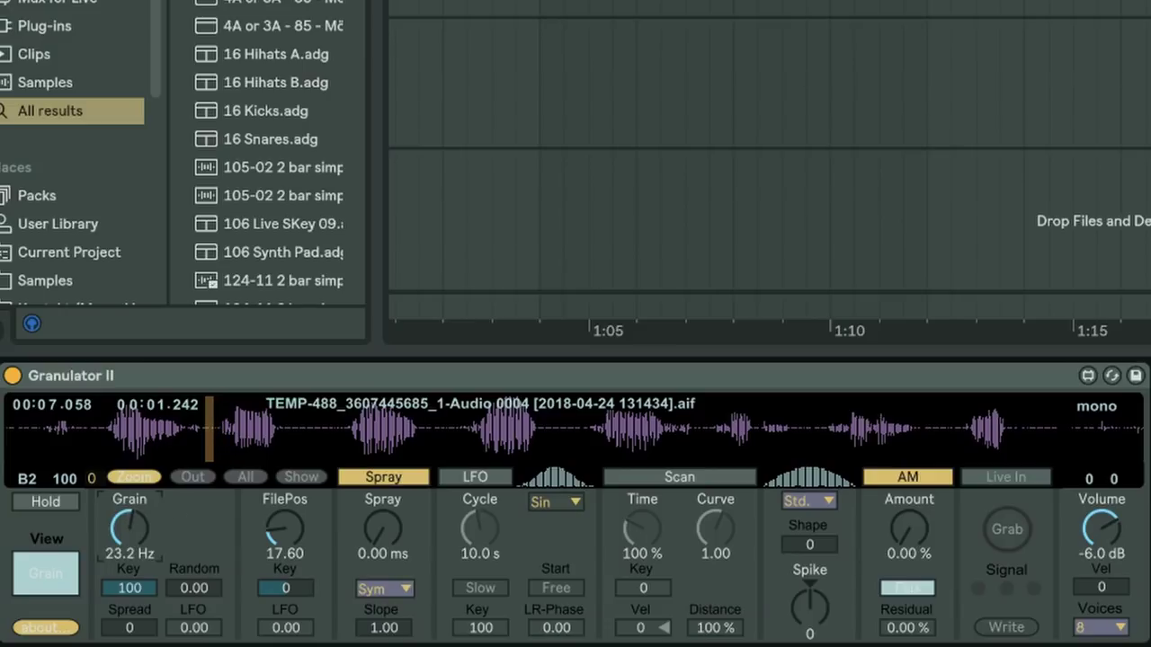
# - Move the grain position to 39.71, lower the grain rate to 2.03 Hz, and shift the file position to 19.35
pyautogui.moveTo(218, 437); pyautogui.dragTo(459, 434)
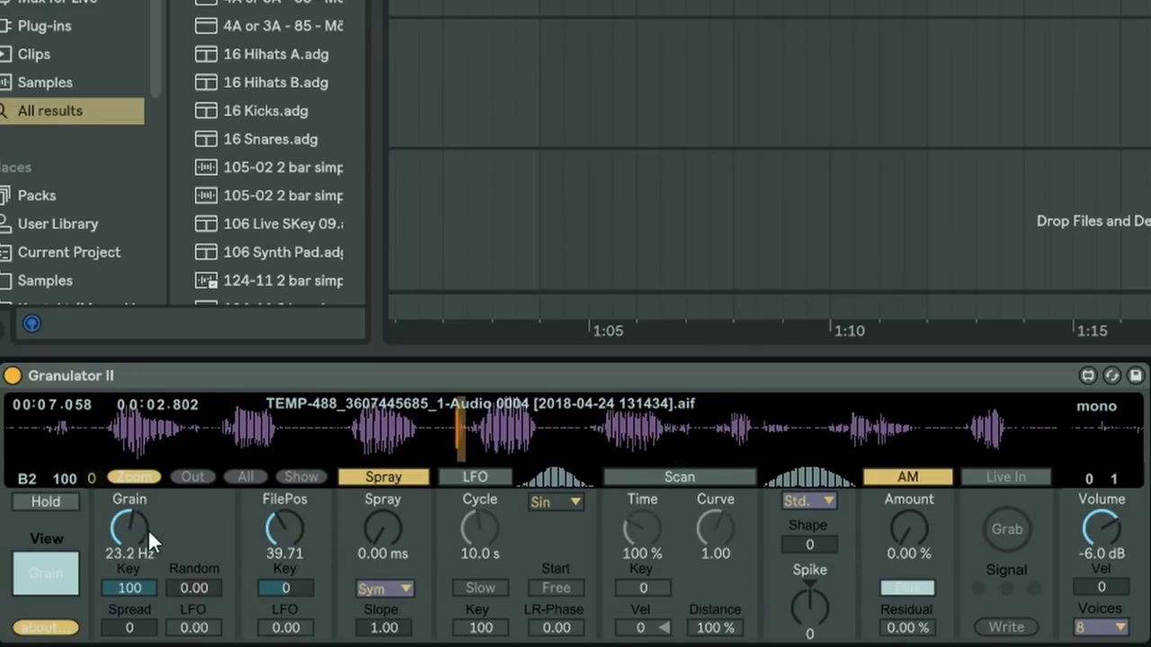
pyautogui.moveTo(147, 528)
pyautogui.mouseDown()
pyautogui.moveTo(147, 561)
pyautogui.moveTo(146, 526)
pyautogui.mouseUp()
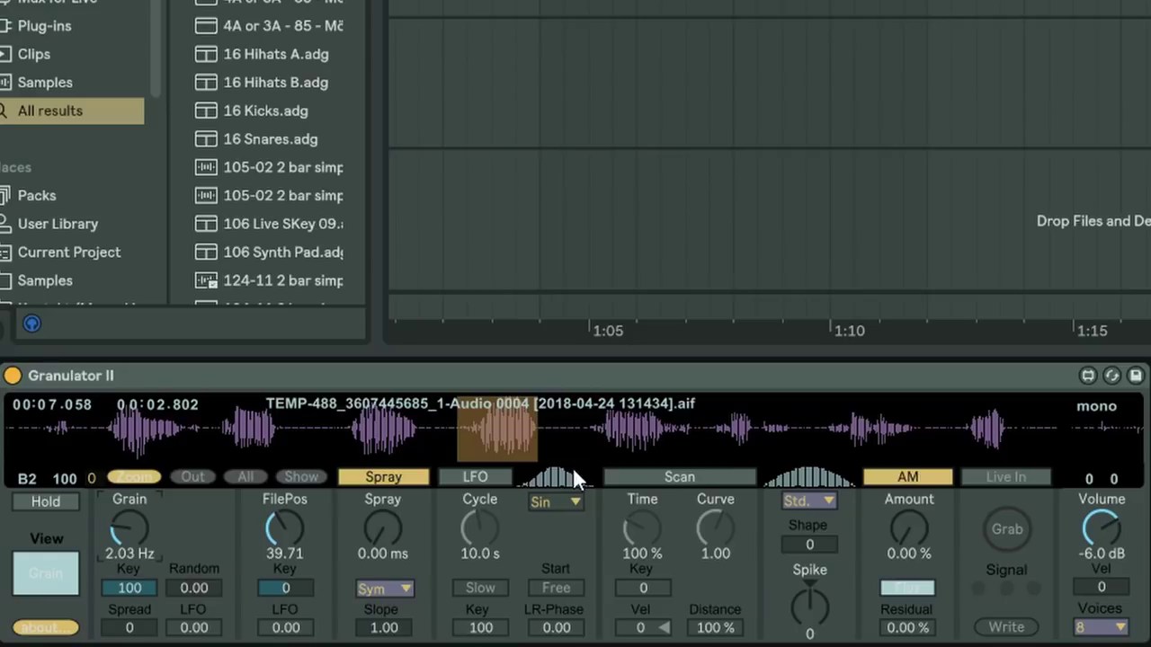
pyautogui.moveTo(499, 434); pyautogui.dragTo(287, 401)
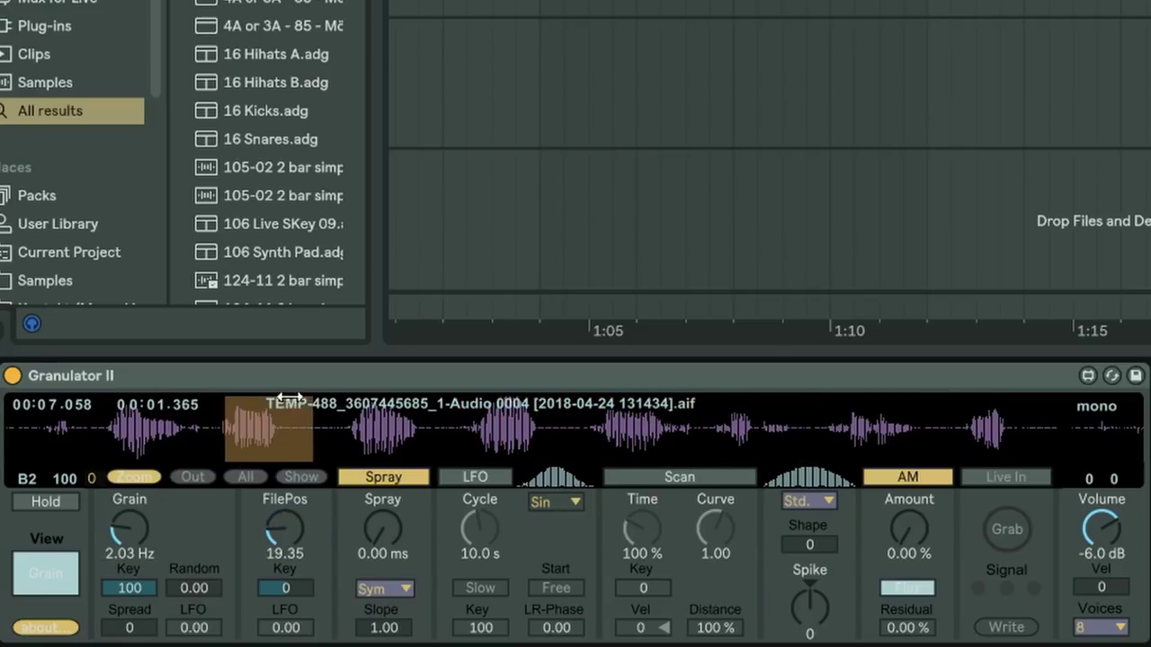
# - Move the file position to 40.19 and try spray amounts including 278 ms, 758 ms, 9.75 s, 601 ms and 12.2 s, ending at 7.73 s
pyautogui.moveTo(378, 535); pyautogui.dragTo(379, 476)
pyautogui.moveTo(266, 443); pyautogui.dragTo(531, 404)
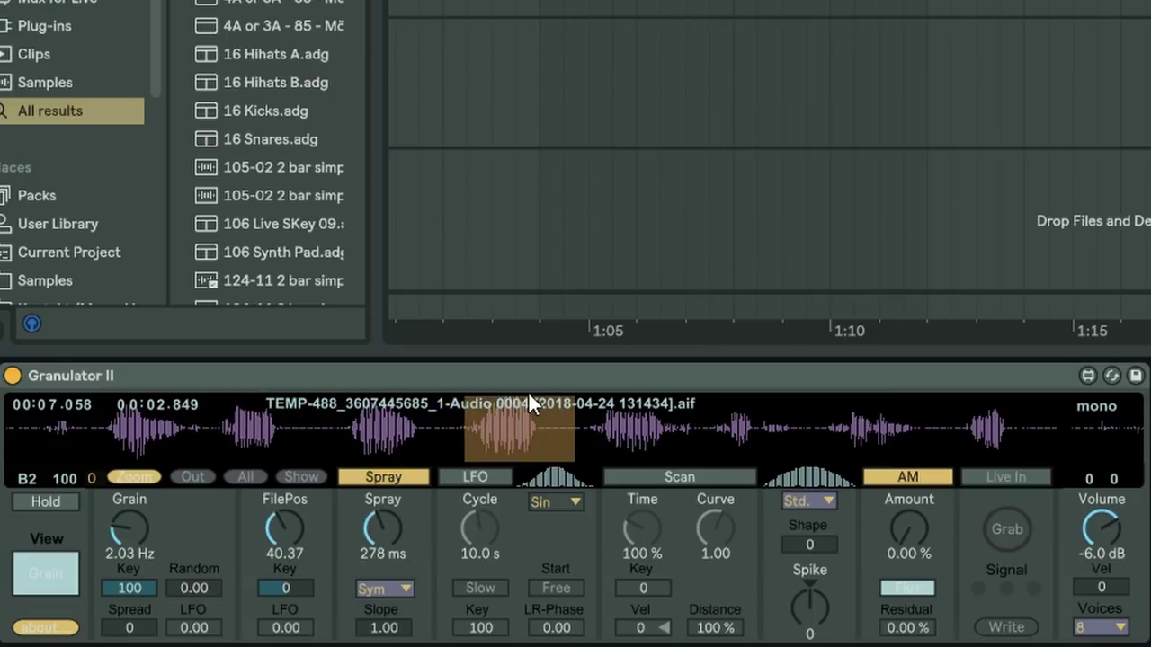
pyautogui.click(390, 534)
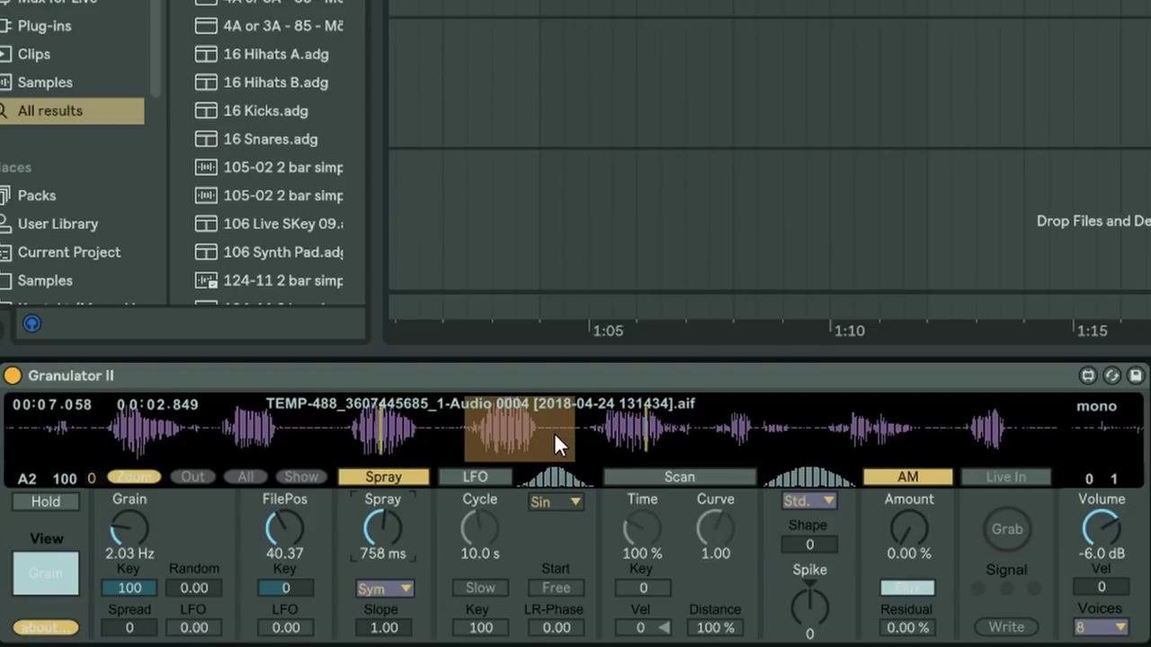
pyautogui.moveTo(365, 520)
pyautogui.mouseDown()
pyautogui.moveTo(380, 480)
pyautogui.moveTo(371, 527)
pyautogui.mouseUp()
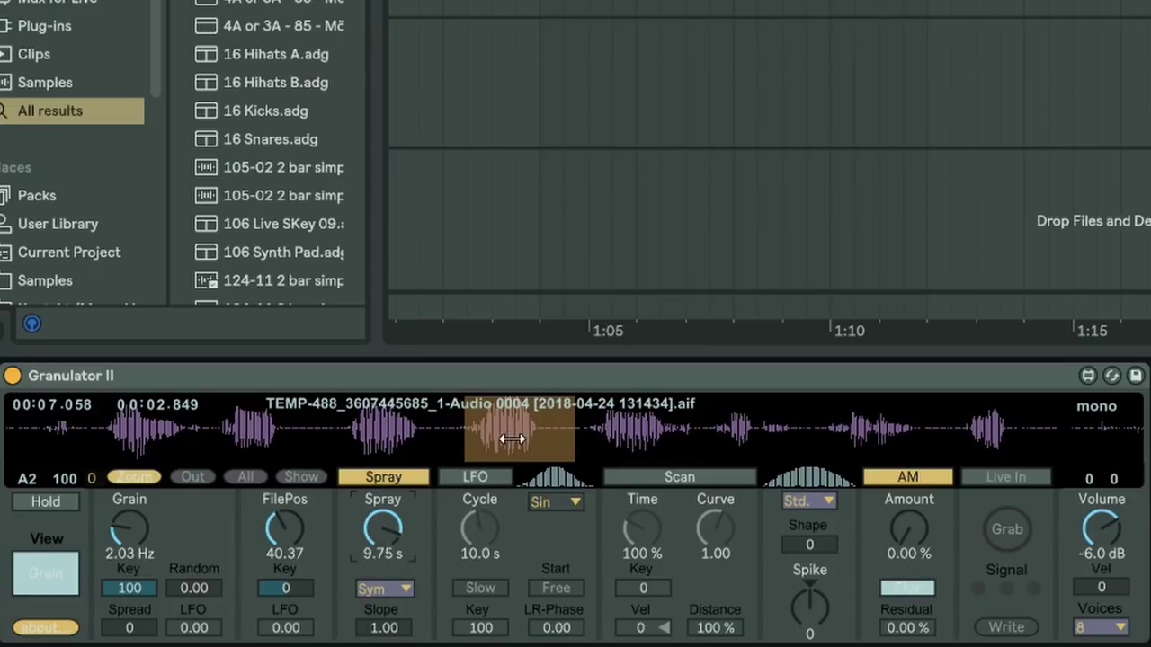
pyautogui.moveTo(505, 431); pyautogui.dragTo(513, 441)
pyautogui.moveTo(400, 530); pyautogui.dragTo(400, 594)
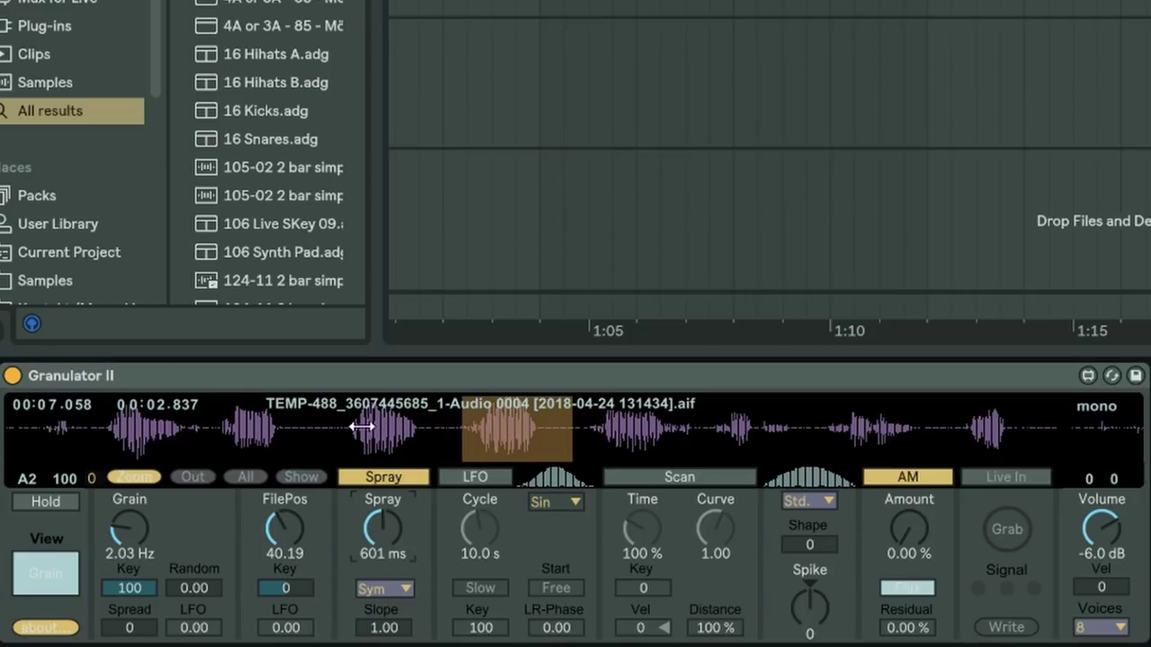
pyautogui.moveTo(396, 536); pyautogui.dragTo(397, 463)
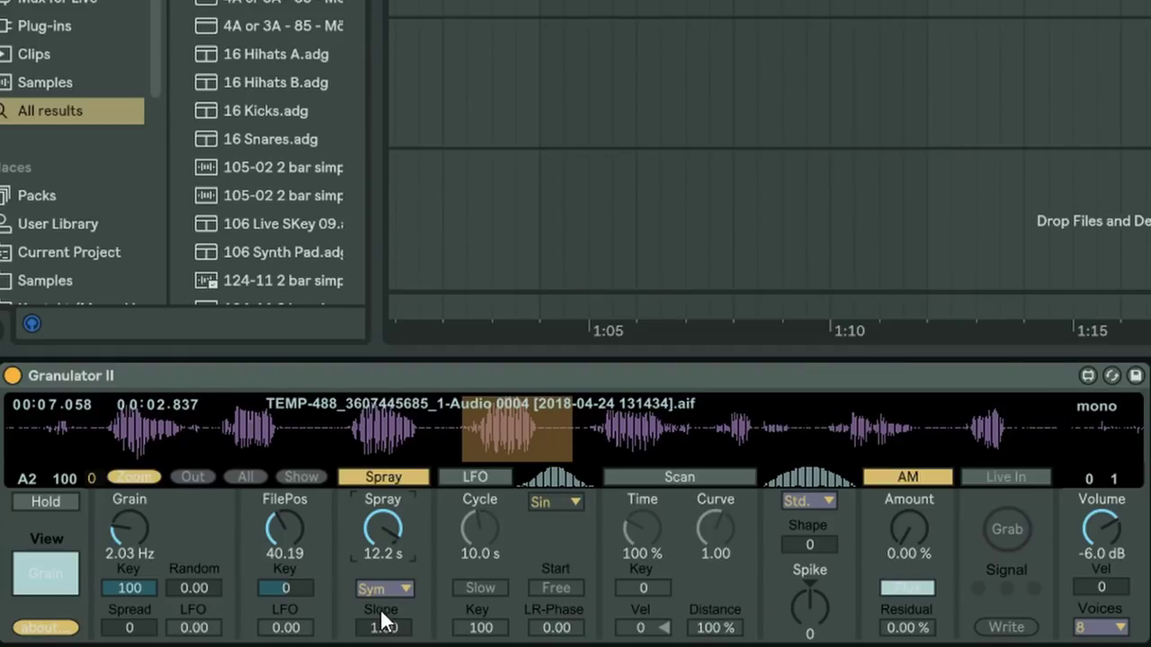
pyautogui.moveTo(375, 541); pyautogui.dragTo(378, 529)
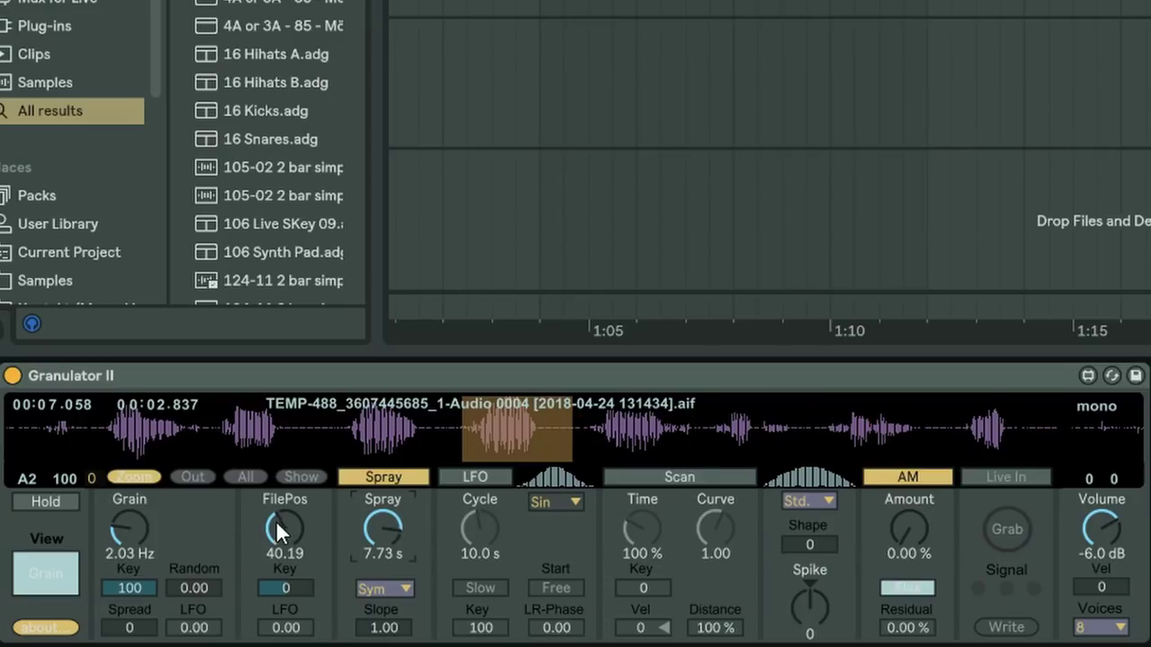
# - Raise Granulator II's grain rate to 6.06 Hz and move the file position to 41.89
pyautogui.moveTo(276, 520)
pyautogui.mouseDown()
pyautogui.moveTo(276, 464)
pyautogui.moveTo(276, 545)
pyautogui.moveTo(276, 522)
pyautogui.mouseUp()
pyautogui.moveTo(534, 432); pyautogui.dragTo(453, 437)
pyautogui.moveTo(126, 530); pyautogui.dragTo(128, 505)
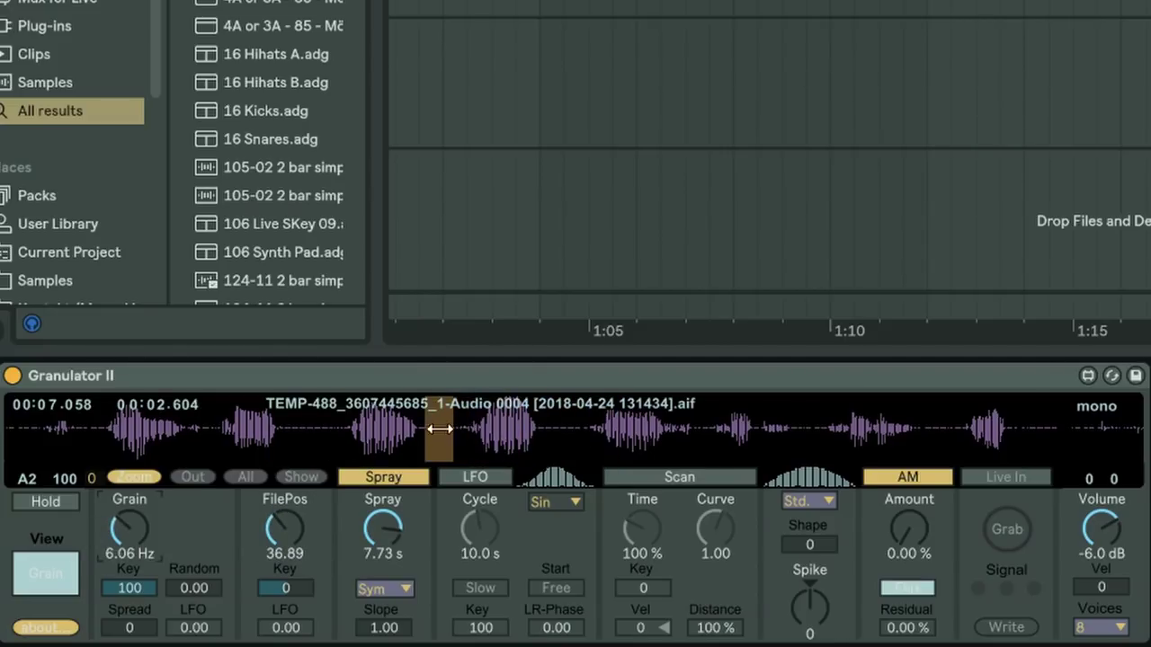
pyautogui.moveTo(439, 428); pyautogui.dragTo(495, 424)
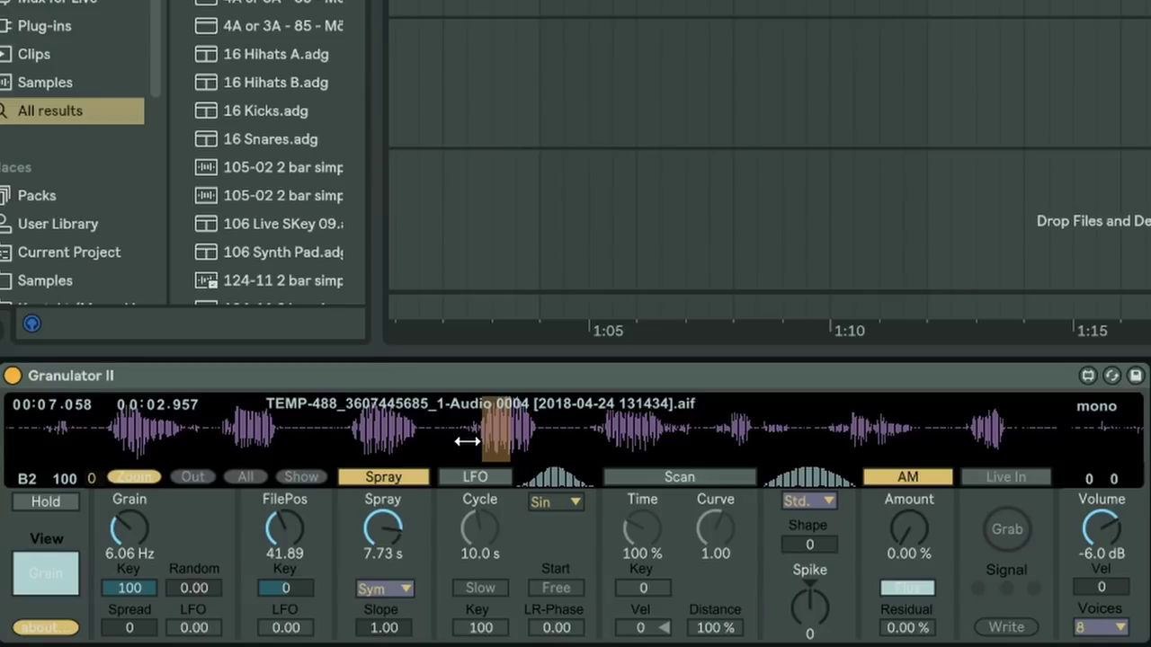
# - Switch Granulator II to the Filter view, enable FM and raise the FM amount to 53.58
pyautogui.click(59, 573)
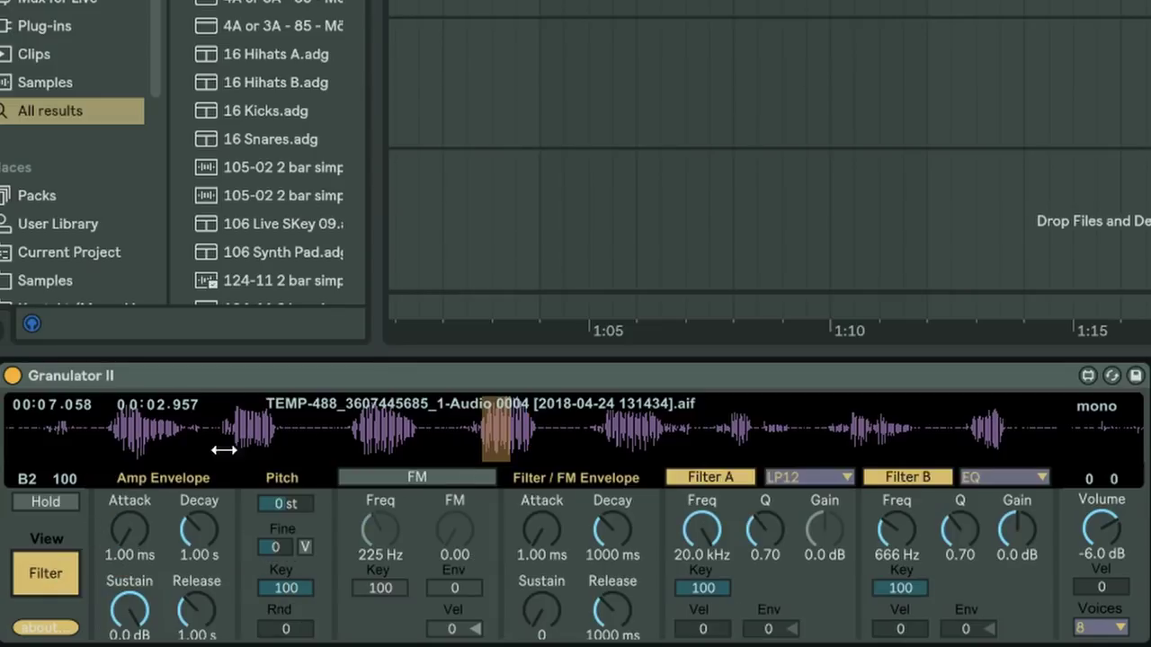
pyautogui.click(390, 478)
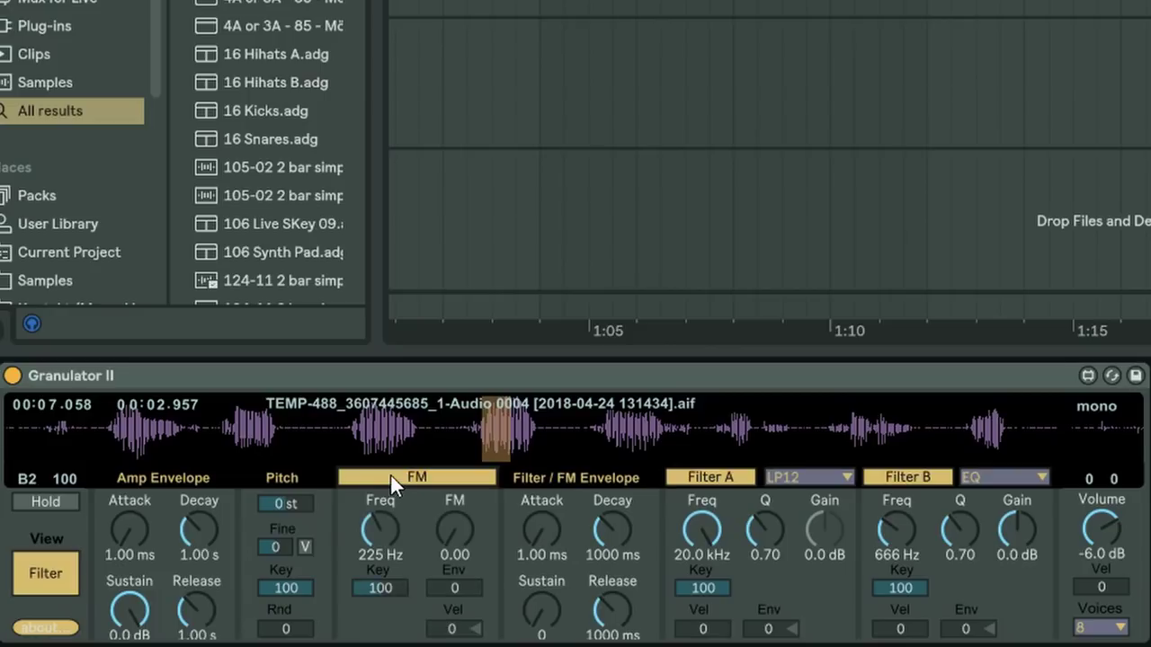
pyautogui.moveTo(446, 527); pyautogui.dragTo(446, 428)
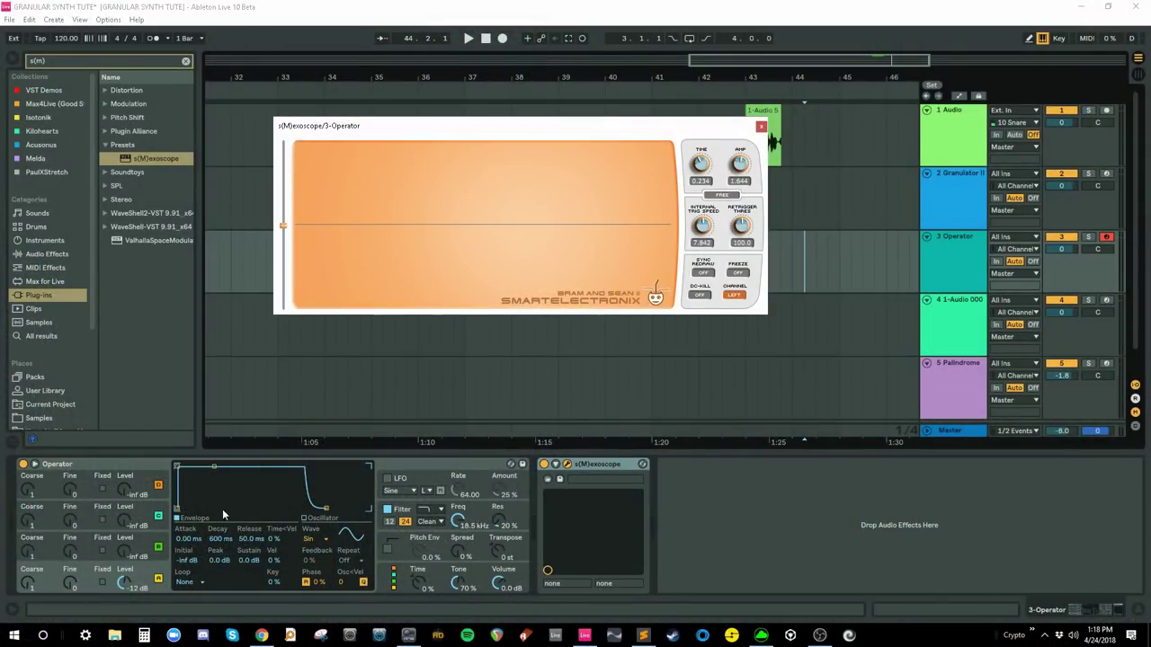
# - Set Operator's oscillator A to a fixed frequency of 440 Hz and play a note
pyautogui.click(101, 583)
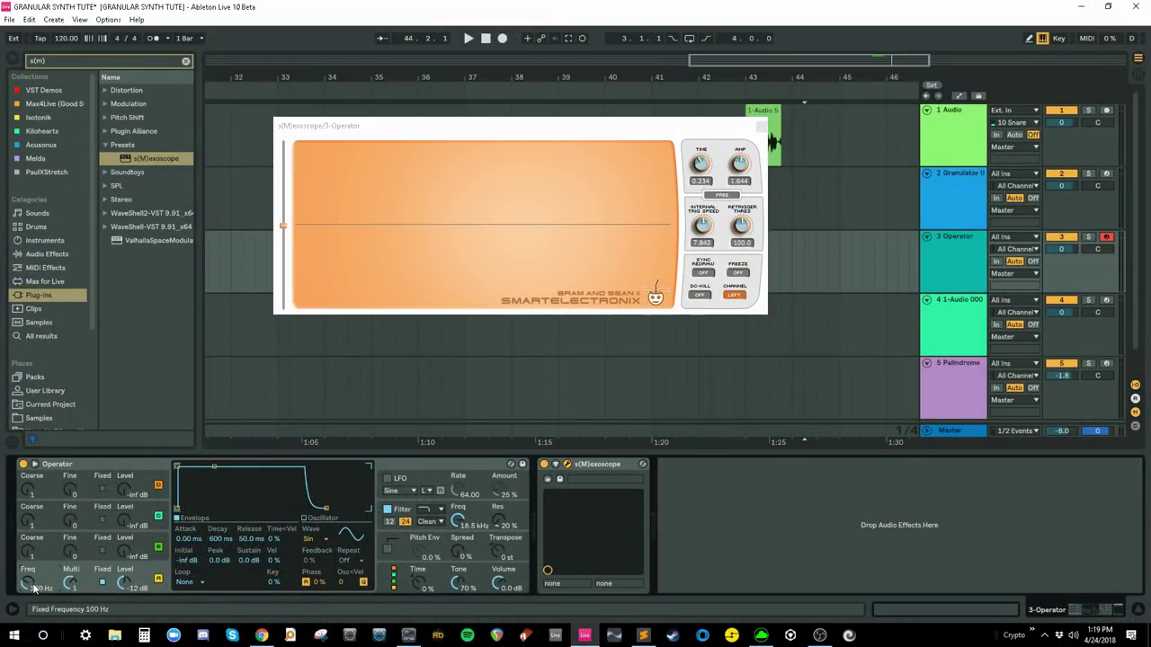
pyautogui.press('Return')
pyautogui.press('a')
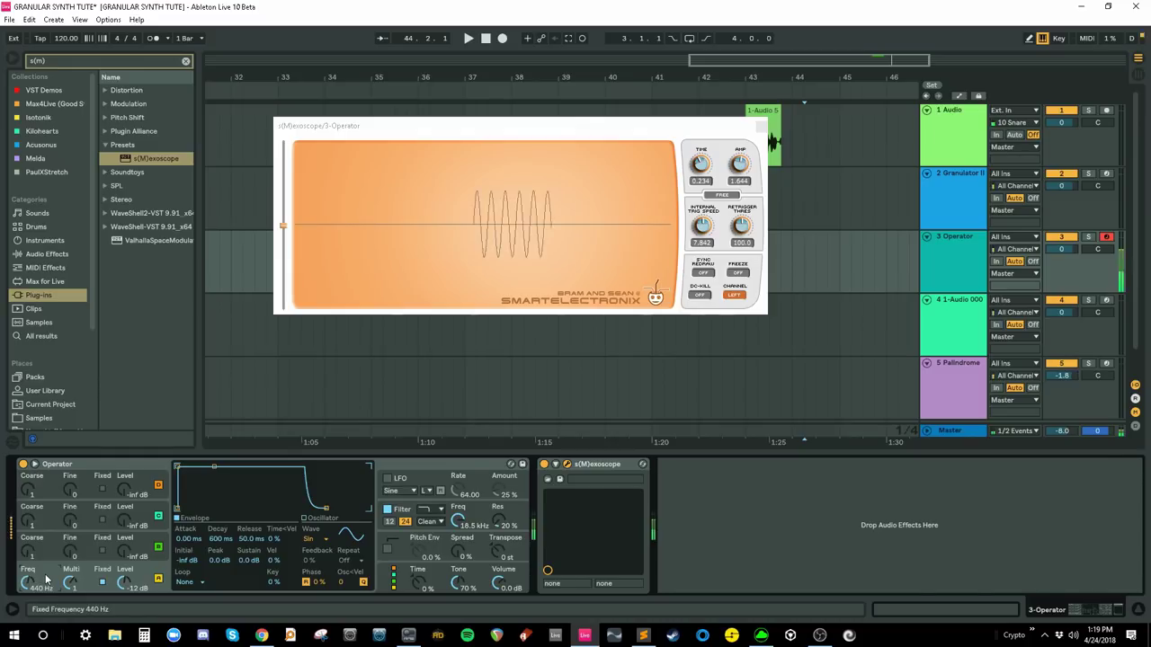
# - Set the s(M)exoscope time to 0.776 and amp to 4.446, and lower Operator's volume to -8.6 dB
pyautogui.moveTo(697, 168)
pyautogui.mouseDown()
pyautogui.moveTo(693, 177)
pyautogui.moveTo(691, 165)
pyautogui.mouseUp()
pyautogui.moveTo(499, 582); pyautogui.dragTo(499, 604)
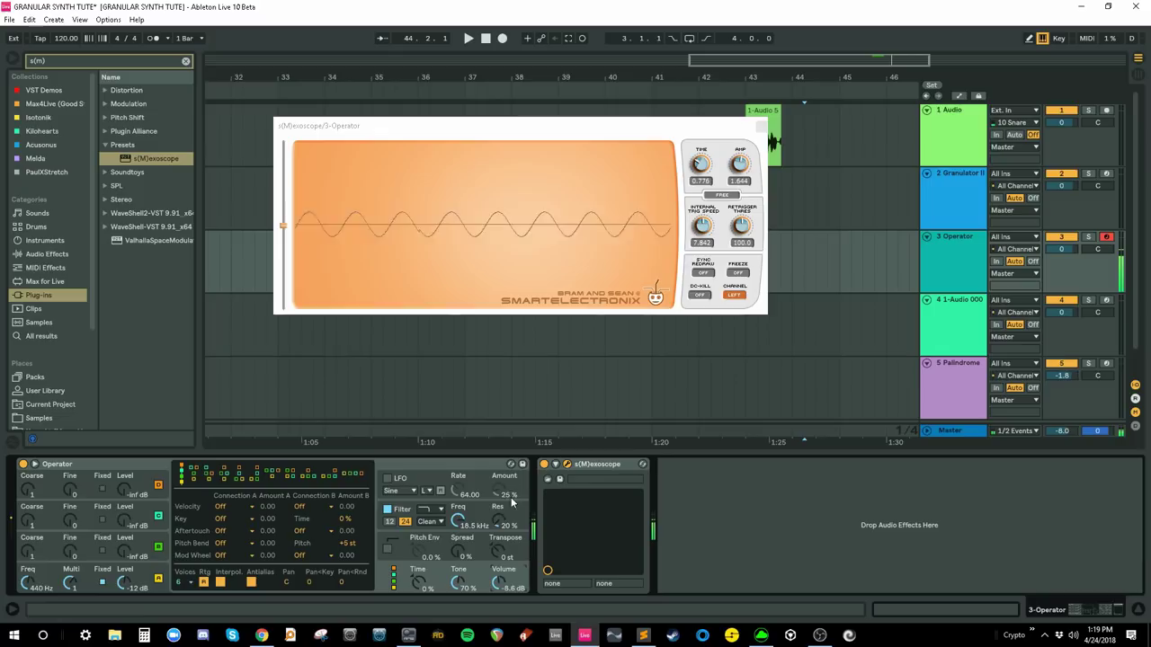
pyautogui.moveTo(739, 158); pyautogui.dragTo(743, 157)
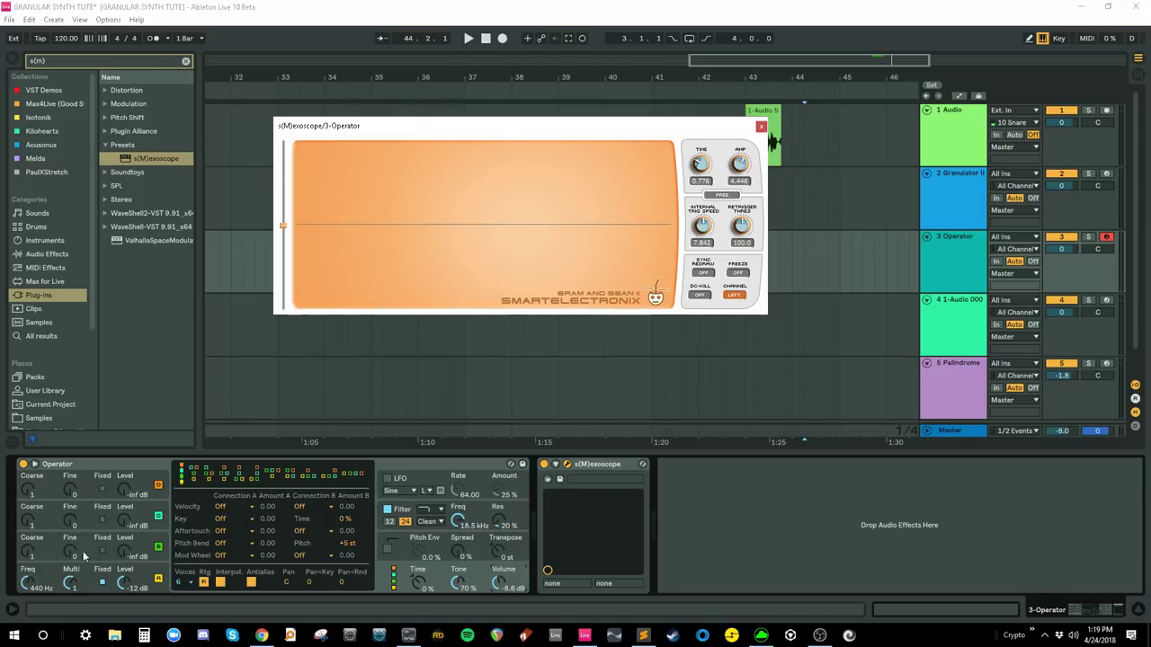
# - Bring in oscillator B at about -69 dB with a fixed frequency of 440 Hz and play a note
pyautogui.moveTo(127, 558); pyautogui.dragTo(128, 552)
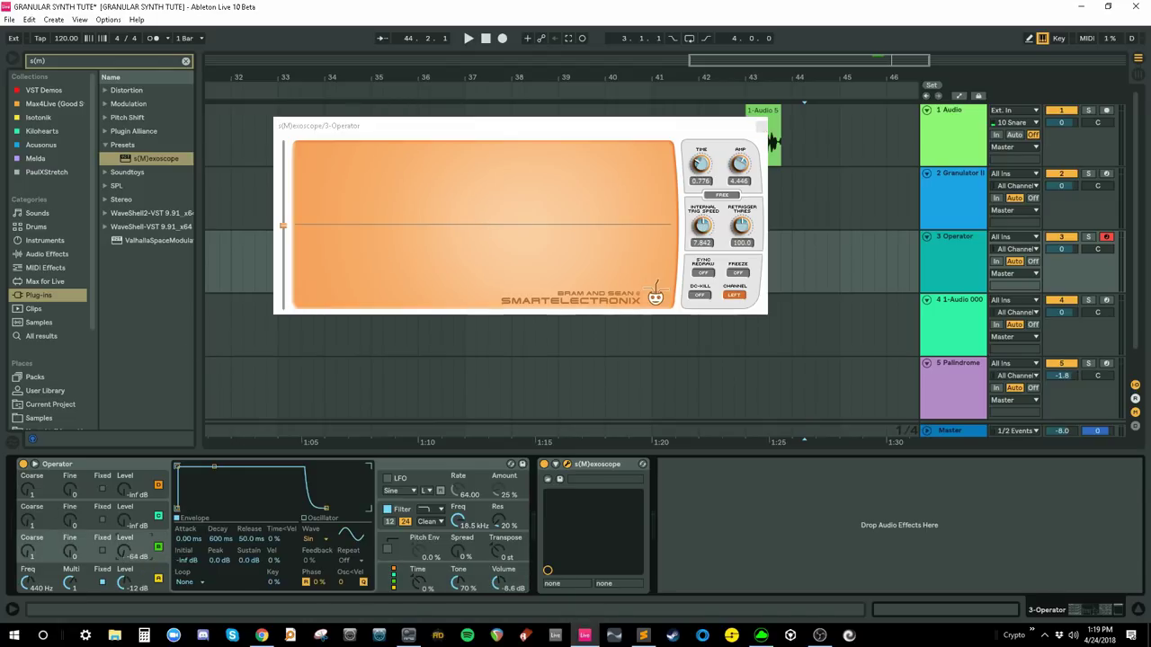
pyautogui.click(102, 550)
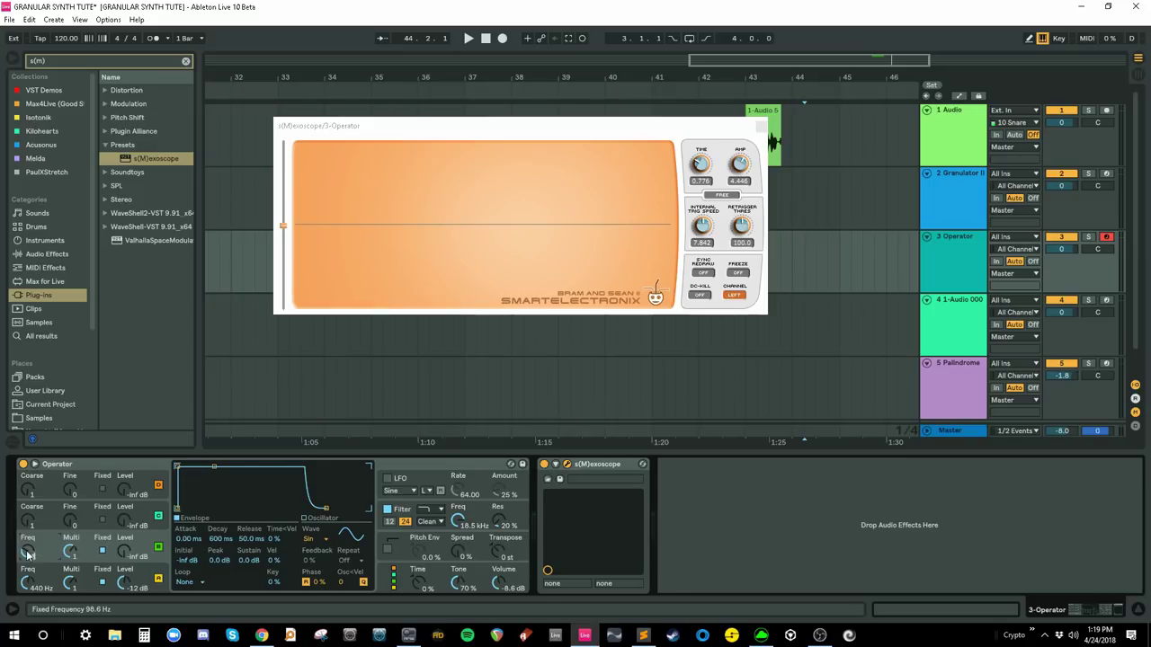
pyautogui.press('a')
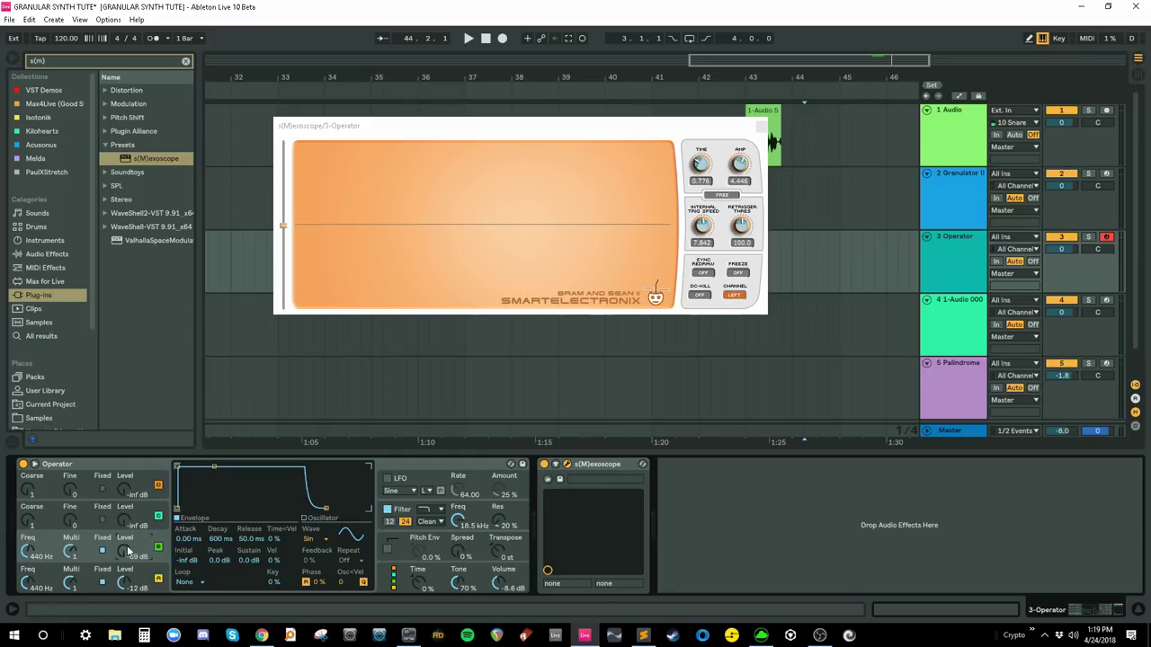
pyautogui.press('a')
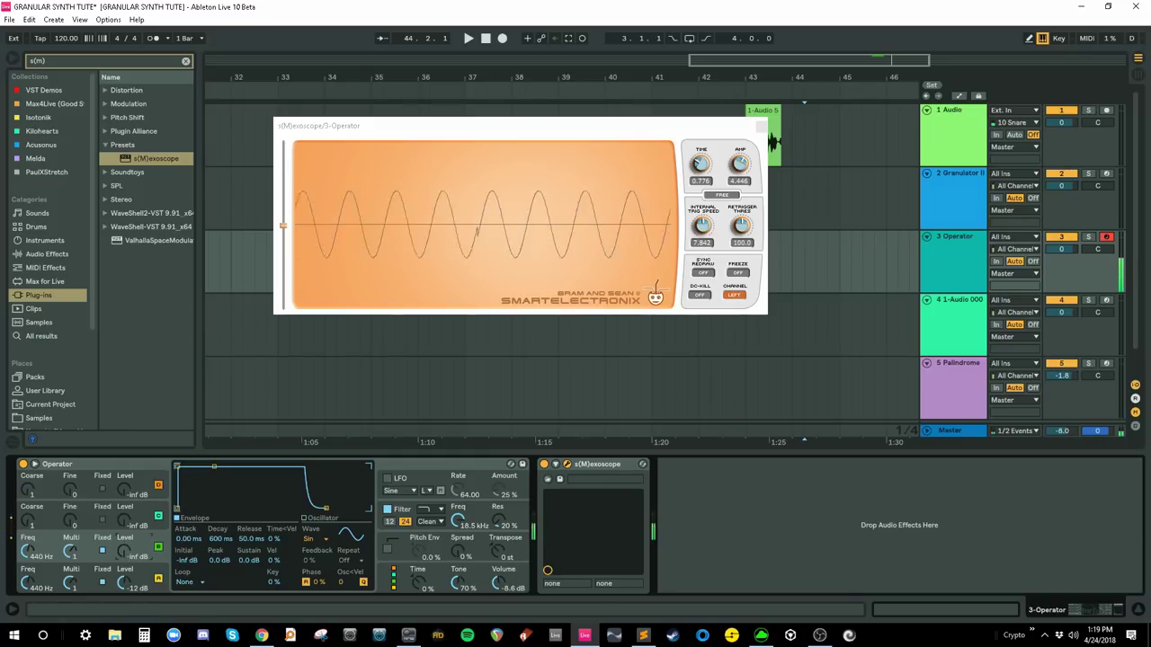
# - Raise oscillator B's level to -12 dB with its frequency at 375 Hz, and set the oscilloscope time to 1.698
pyautogui.moveTo(123, 549); pyautogui.dragTo(123, 507)
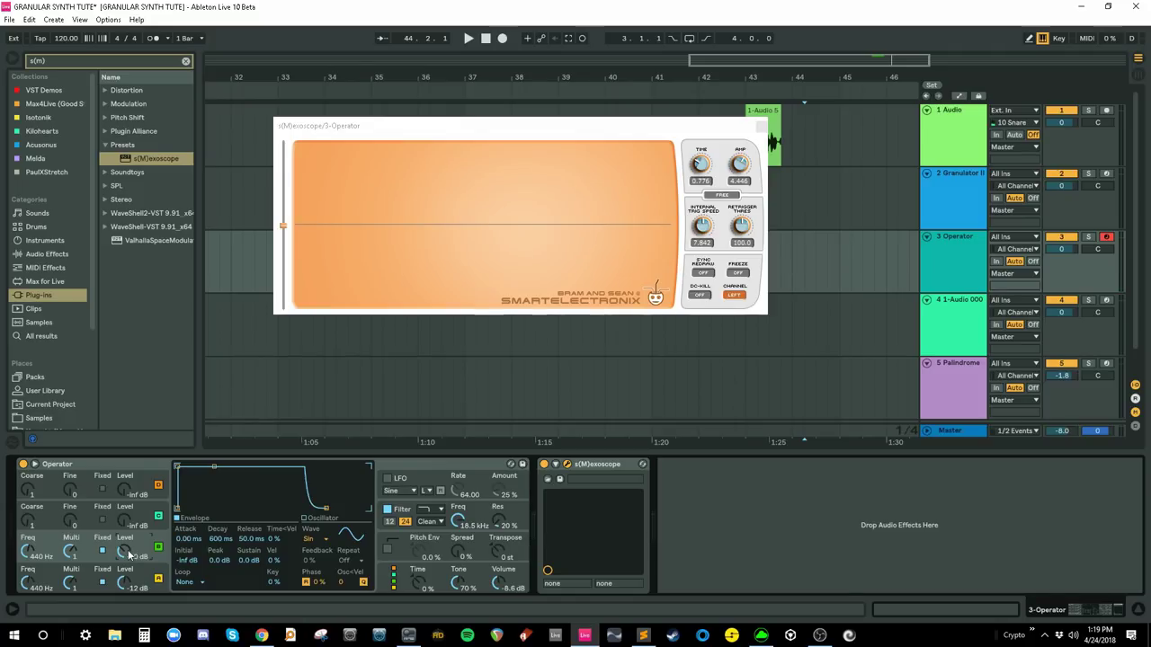
pyautogui.moveTo(129, 552); pyautogui.dragTo(128, 542)
pyautogui.moveTo(125, 550); pyautogui.dragTo(125, 530)
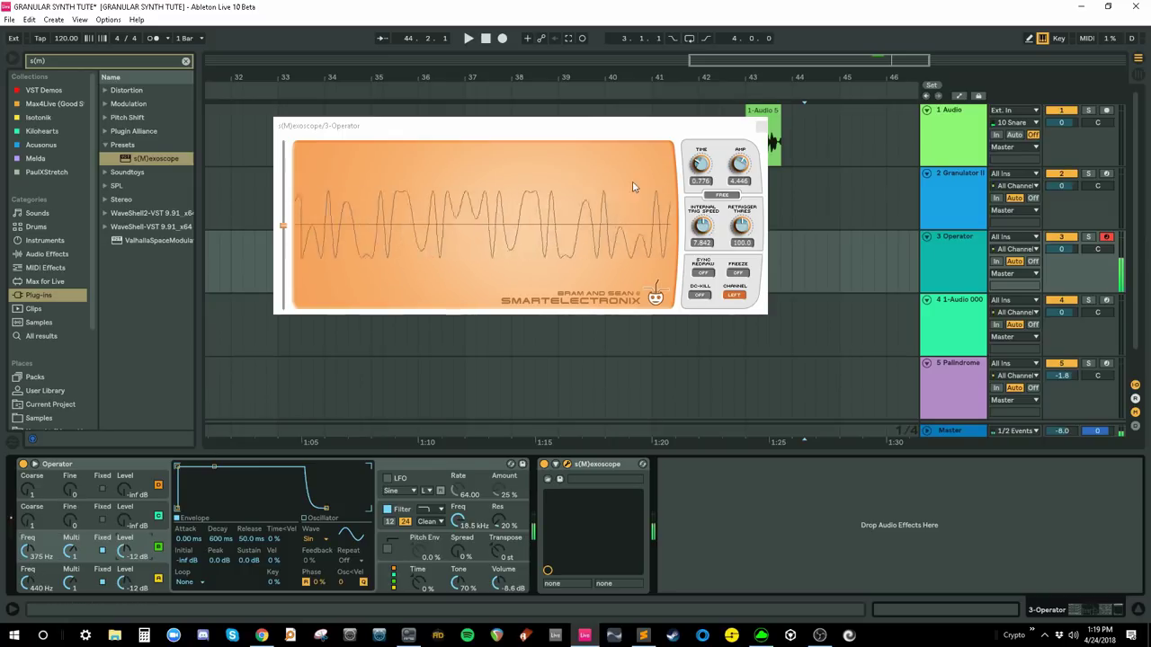
pyautogui.moveTo(699, 168); pyautogui.dragTo(697, 158)
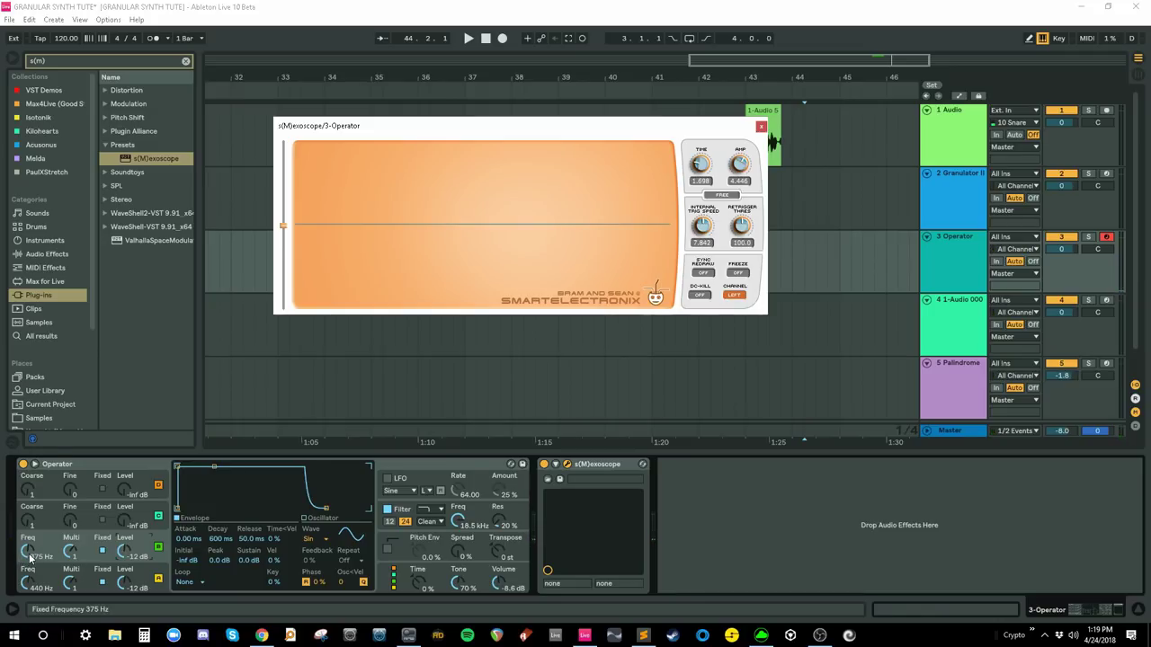
# - Sweep oscillator B's frequency to 432 Hz, change its waveform to SqD and play a note
pyautogui.moveTo(29, 553); pyautogui.dragTo(28, 543)
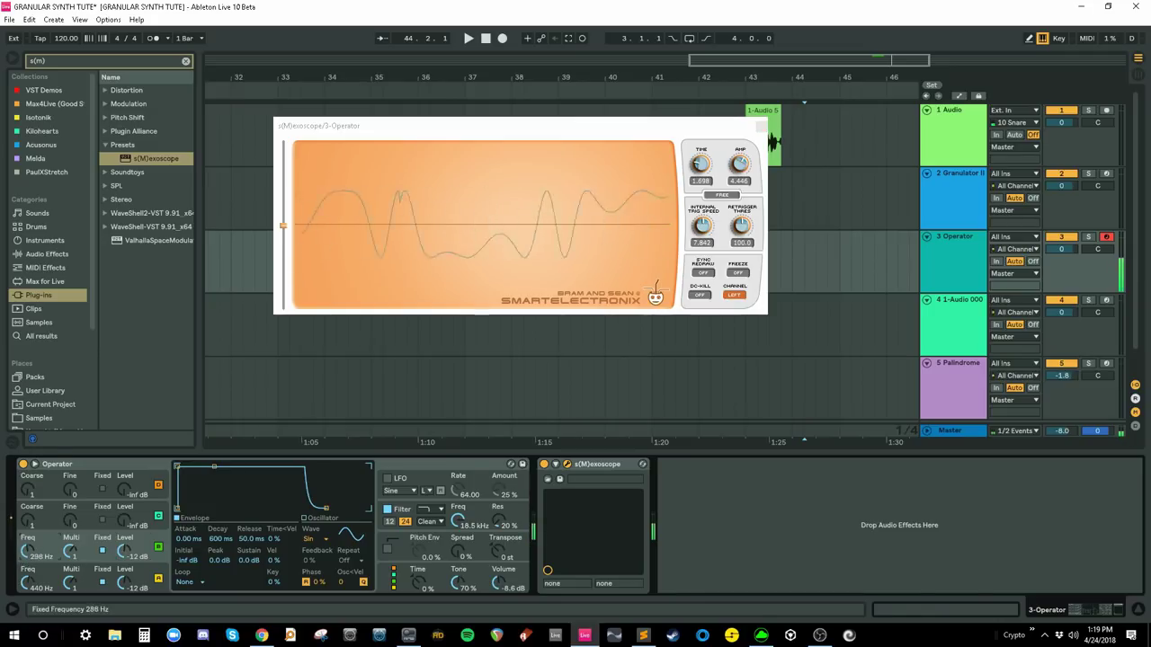
pyautogui.click(306, 541)
pyautogui.click(323, 478)
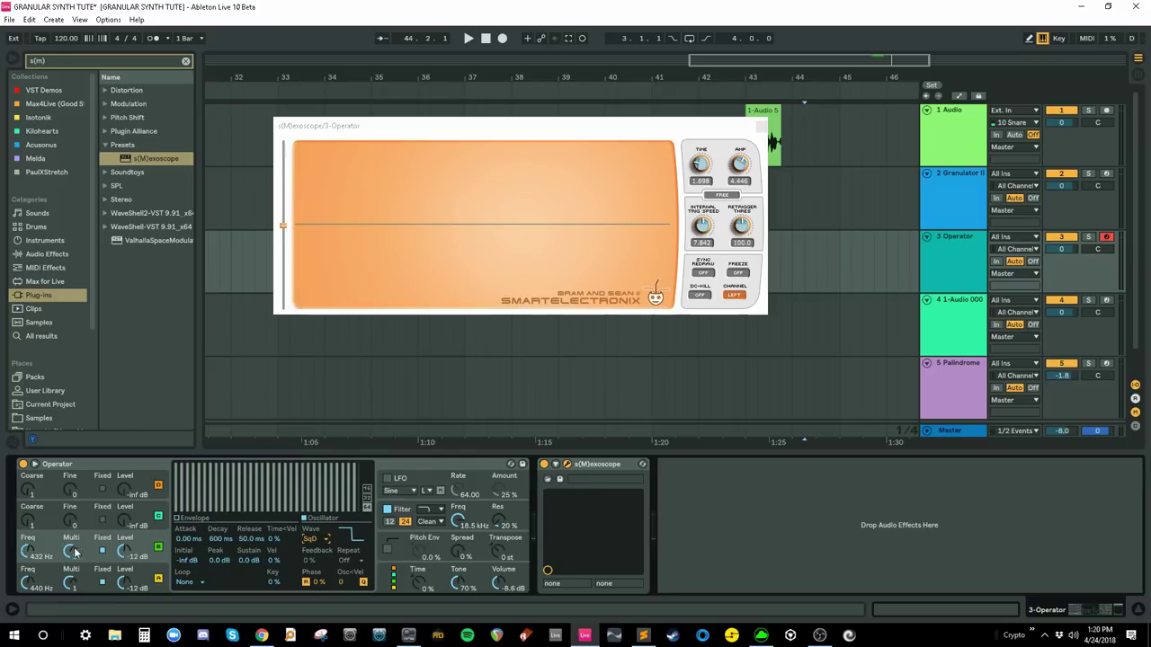
pyautogui.press('a')
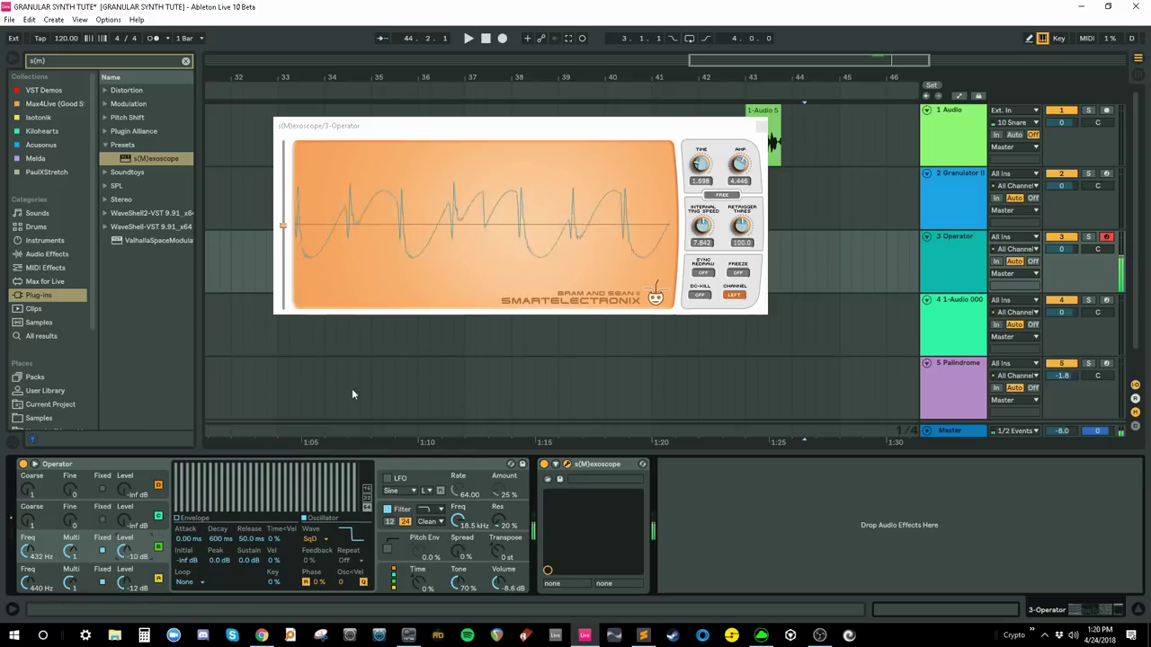
# - Lower oscillator B's level to -23 dB and its frequency to 79.2 Hz, and switch that oscillator off
pyautogui.moveTo(124, 551); pyautogui.dragTo(124, 568)
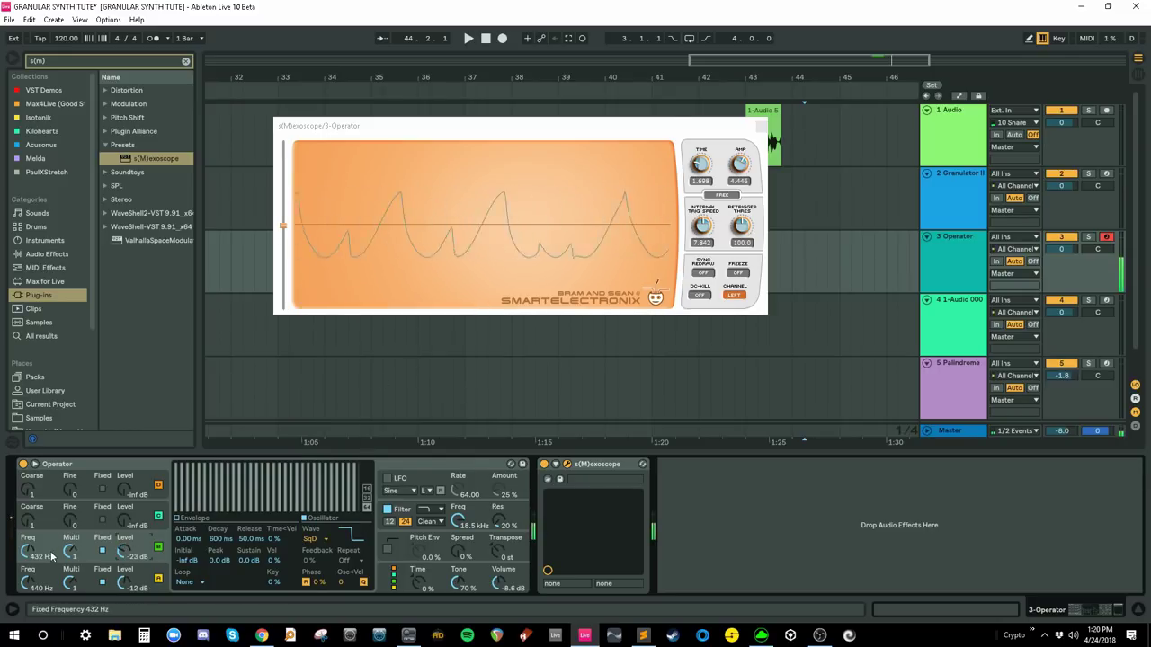
pyautogui.moveTo(28, 550); pyautogui.dragTo(28, 582)
pyautogui.click(158, 547)
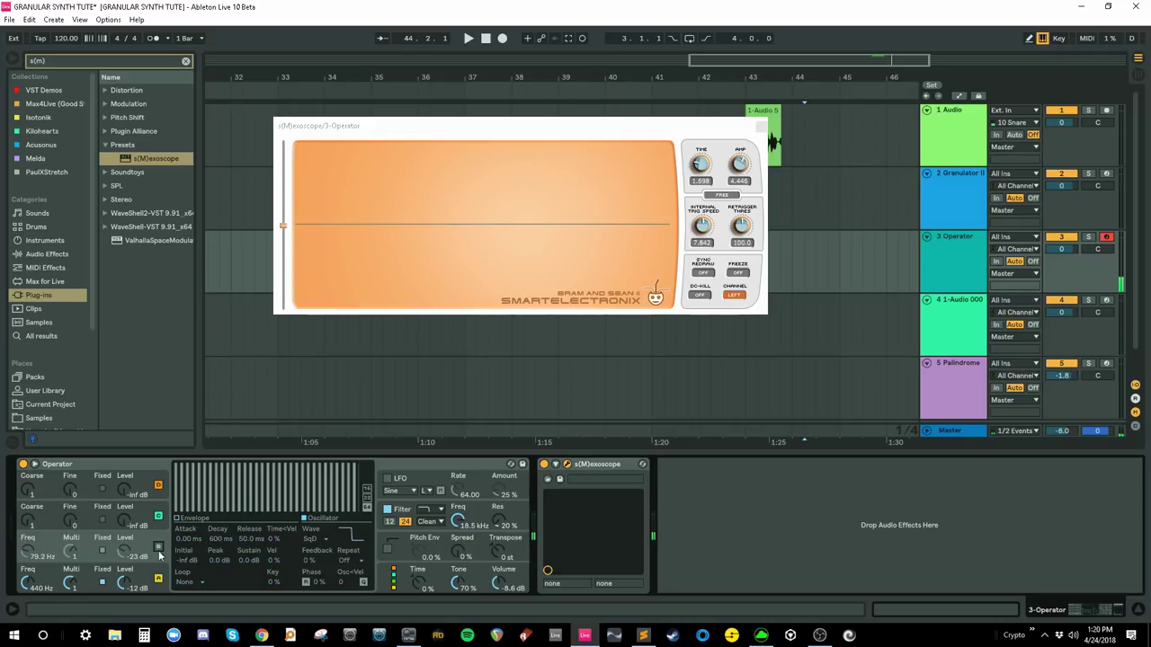
pyautogui.click(147, 573)
# - Enable Operator's LFO with the High range, an amount of 81% and a rate of about 87.69
pyautogui.click(389, 478)
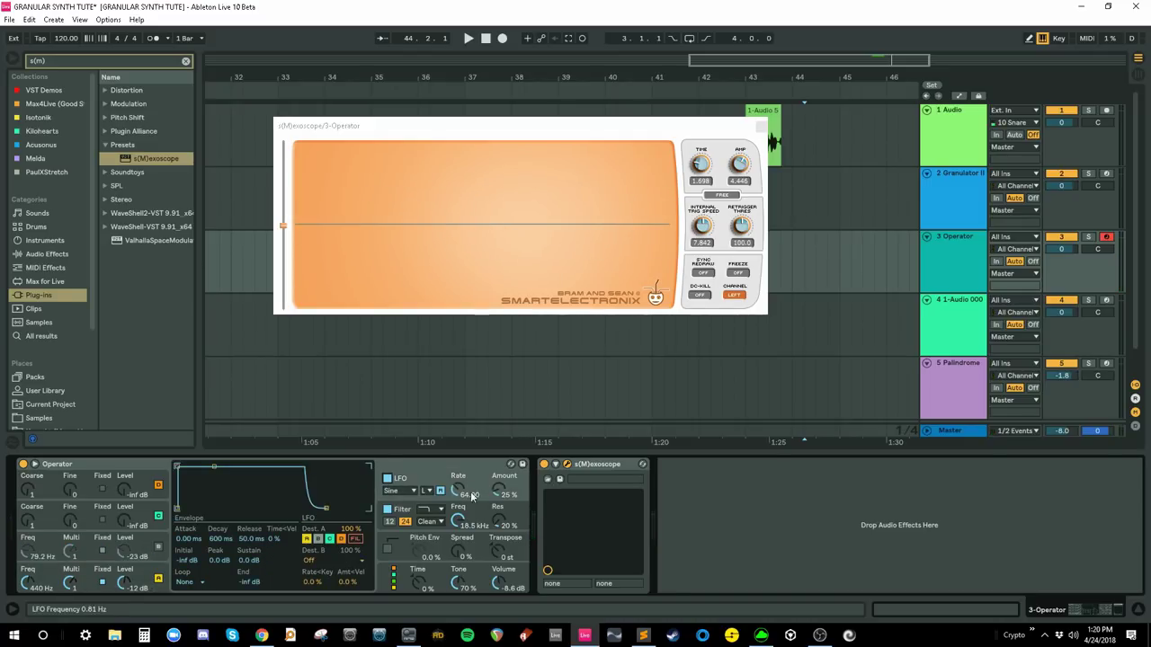
pyautogui.moveTo(498, 489); pyautogui.dragTo(459, 404)
pyautogui.click(427, 491)
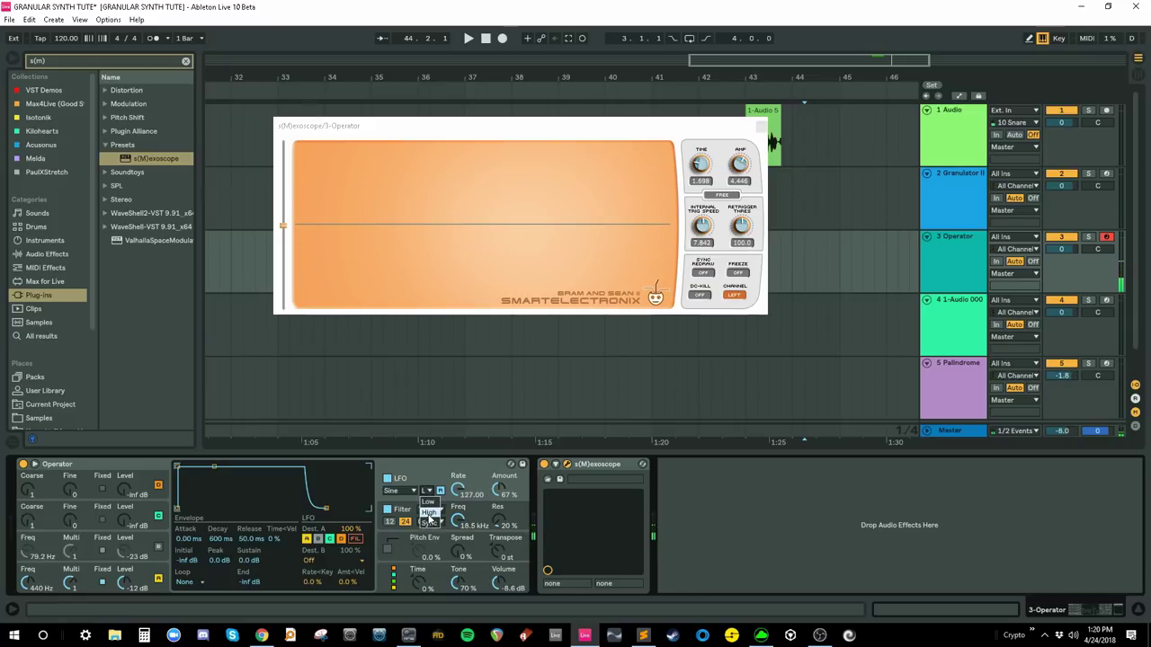
pyautogui.click(428, 515)
pyautogui.moveTo(458, 490); pyautogui.dragTo(458, 514)
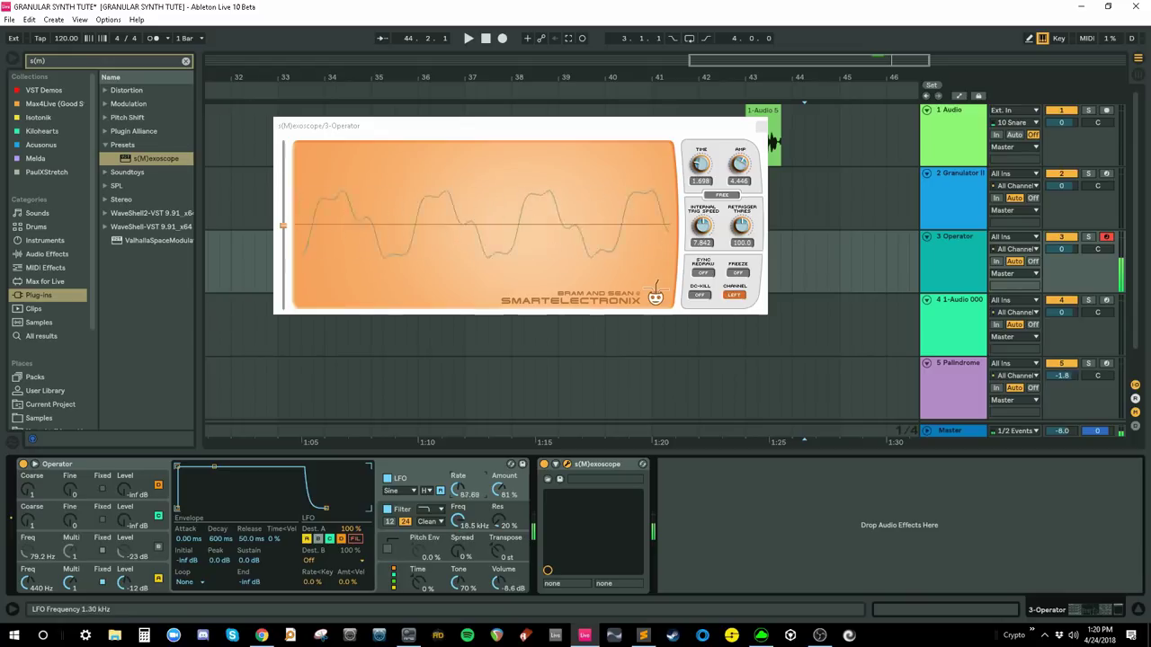
# - Change the LFO waveform to Sq, readjust its rate and open the destination B choices
pyautogui.click(401, 491)
pyautogui.click(396, 512)
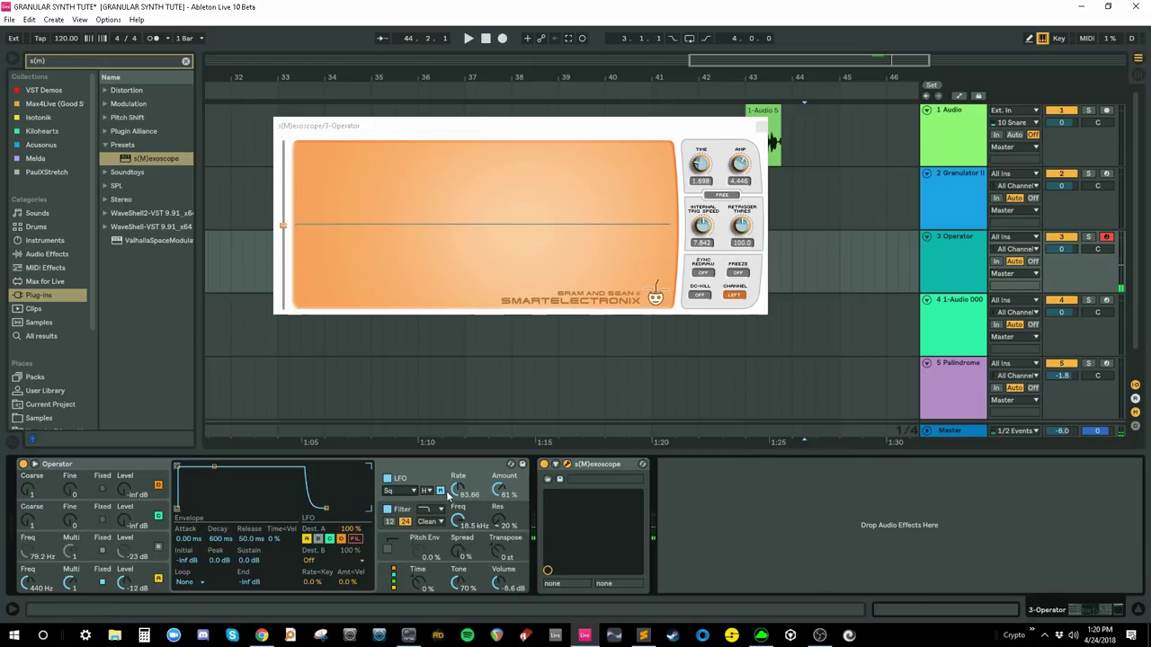
pyautogui.moveTo(460, 492); pyautogui.dragTo(461, 495)
pyautogui.click(326, 562)
pyautogui.click(335, 564)
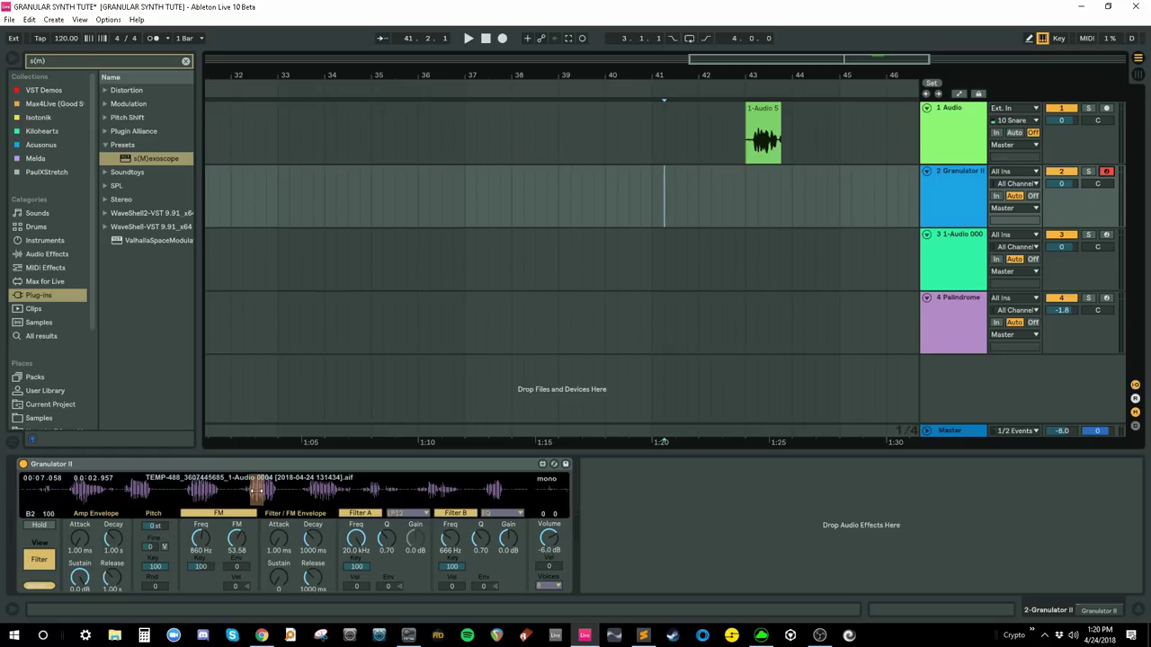
# - Move Granulator II's grain position to 2.995 s and raise the FM frequency to 1.47 kHz and the FM amount to 114.87
pyautogui.moveTo(256, 491); pyautogui.dragTo(260, 493)
pyautogui.moveTo(204, 543); pyautogui.dragTo(203, 525)
pyautogui.click(235, 543)
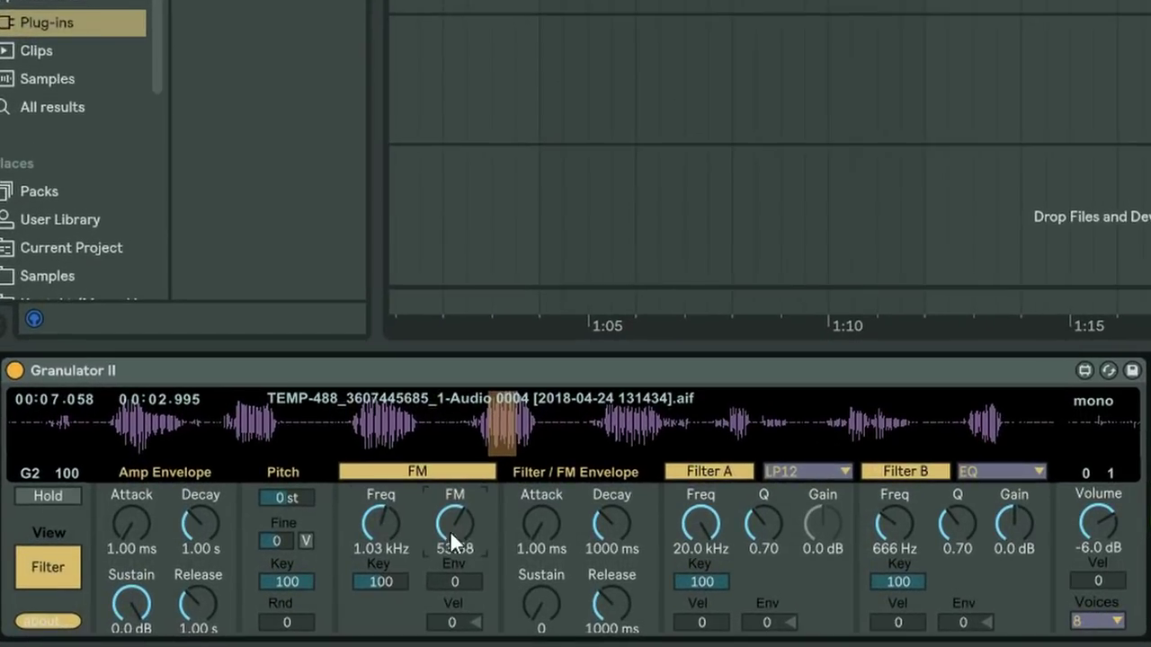
pyautogui.moveTo(393, 546); pyautogui.dragTo(373, 523)
# - Set Granulator II's pitch to -1 st and lengthen the amp envelope release to 48.9 s
pyautogui.moveTo(286, 497); pyautogui.dragTo(90, 502)
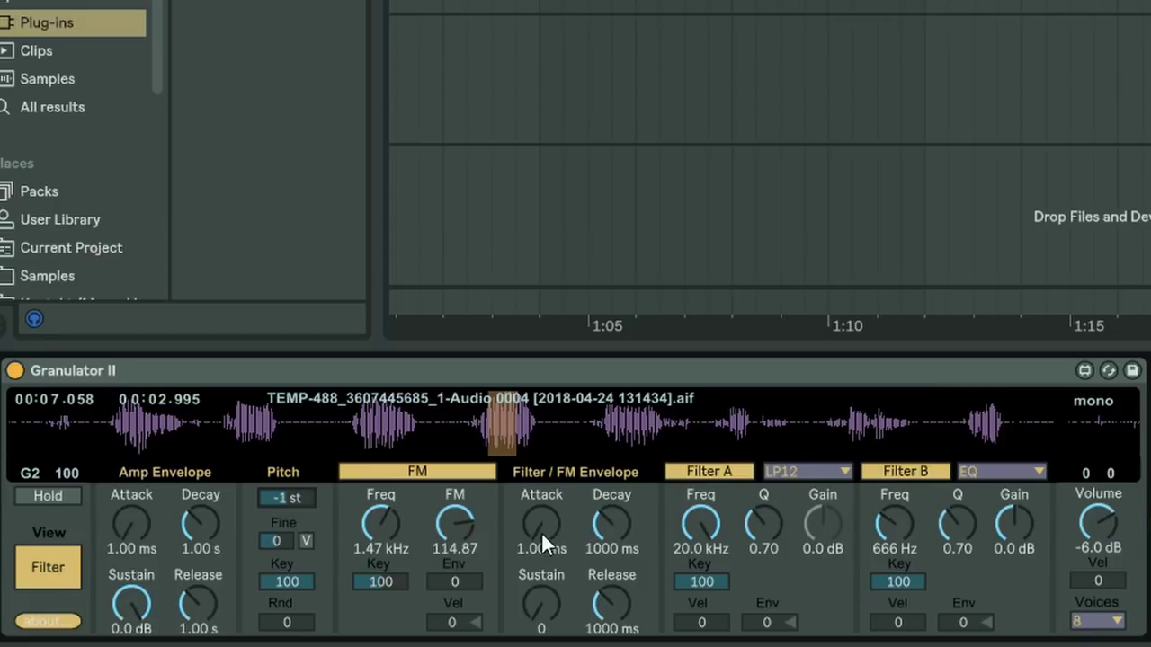
pyautogui.moveTo(197, 605); pyautogui.dragTo(377, 545)
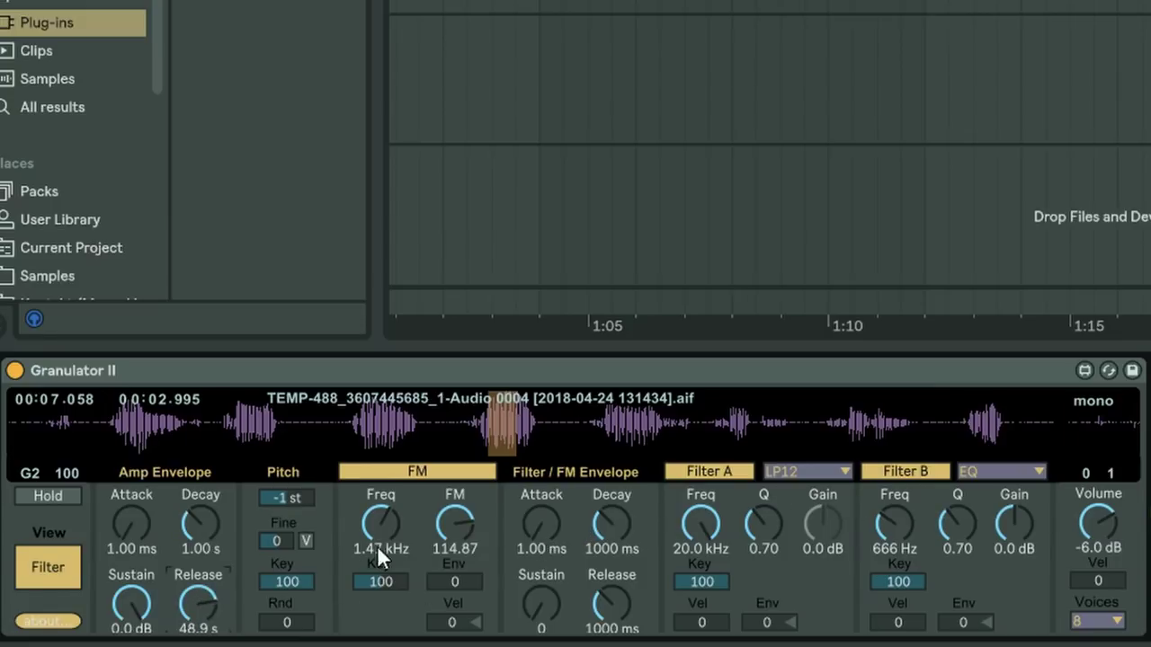
# - Raise Granulator II's pitch to +26 st and turn off its FM section
pyautogui.moveTo(286, 497)
pyautogui.mouseDown()
pyautogui.moveTo(286, 423)
pyautogui.moveTo(287, 513)
pyautogui.mouseUp()
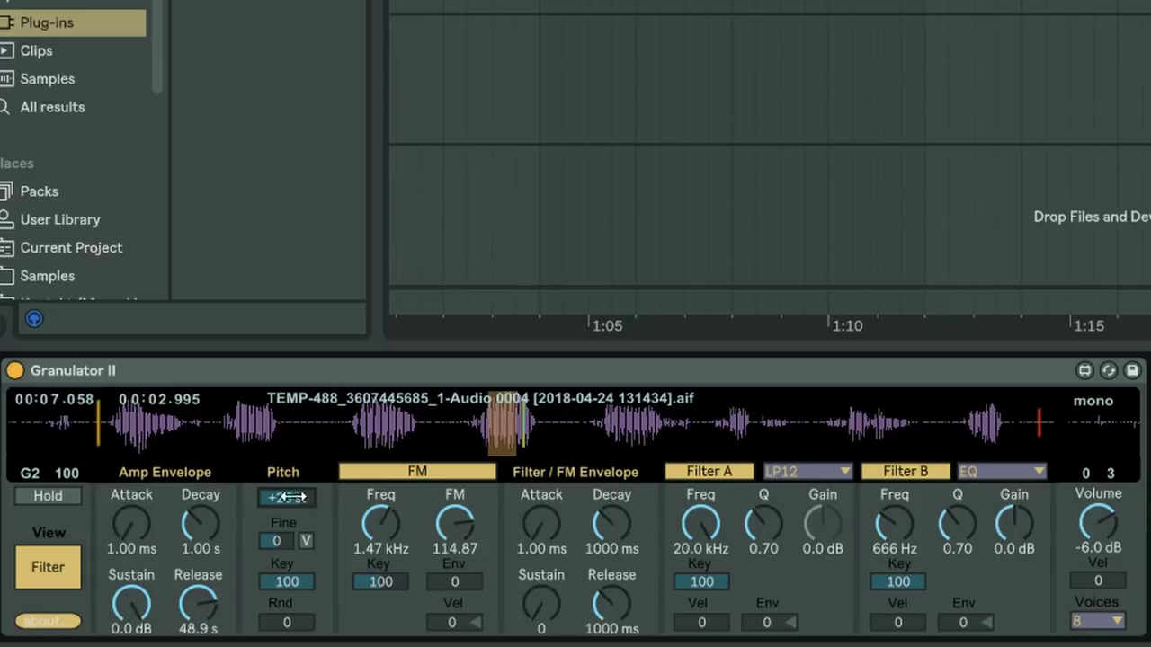
pyautogui.click(430, 471)
# - Set Granulator II's grain rate to 29.9 Hz and its file position to 44.01
pyautogui.click(29, 568)
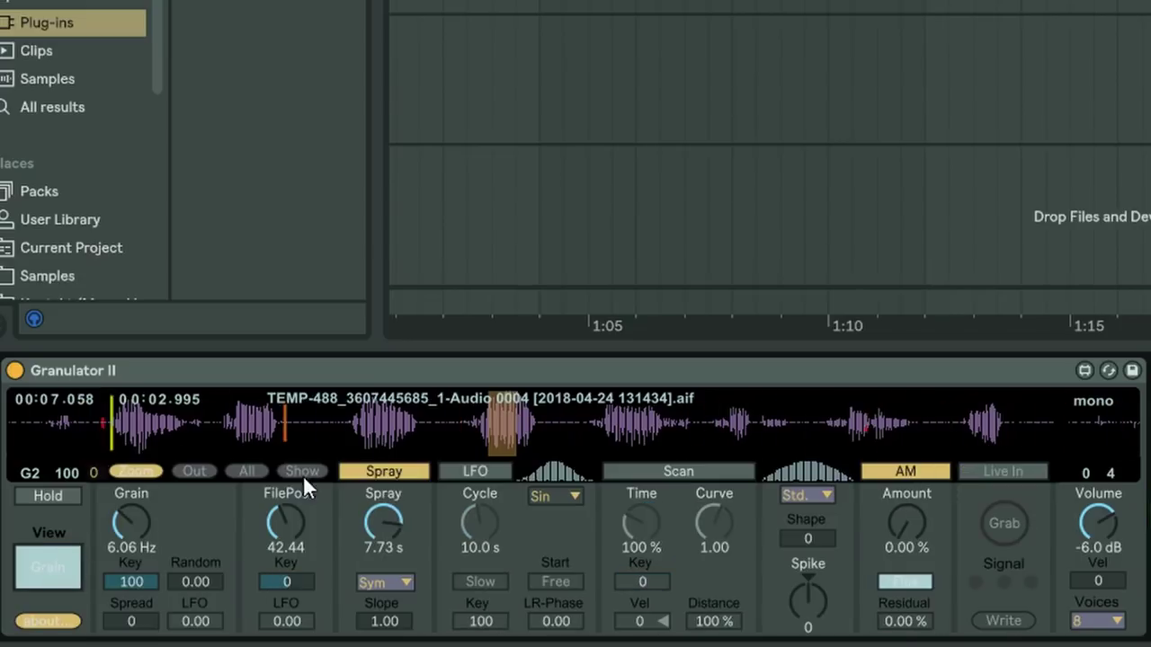
pyautogui.moveTo(286, 524); pyautogui.dragTo(286, 558)
pyautogui.moveTo(131, 524); pyautogui.dragTo(176, 509)
pyautogui.moveTo(286, 521); pyautogui.dragTo(286, 503)
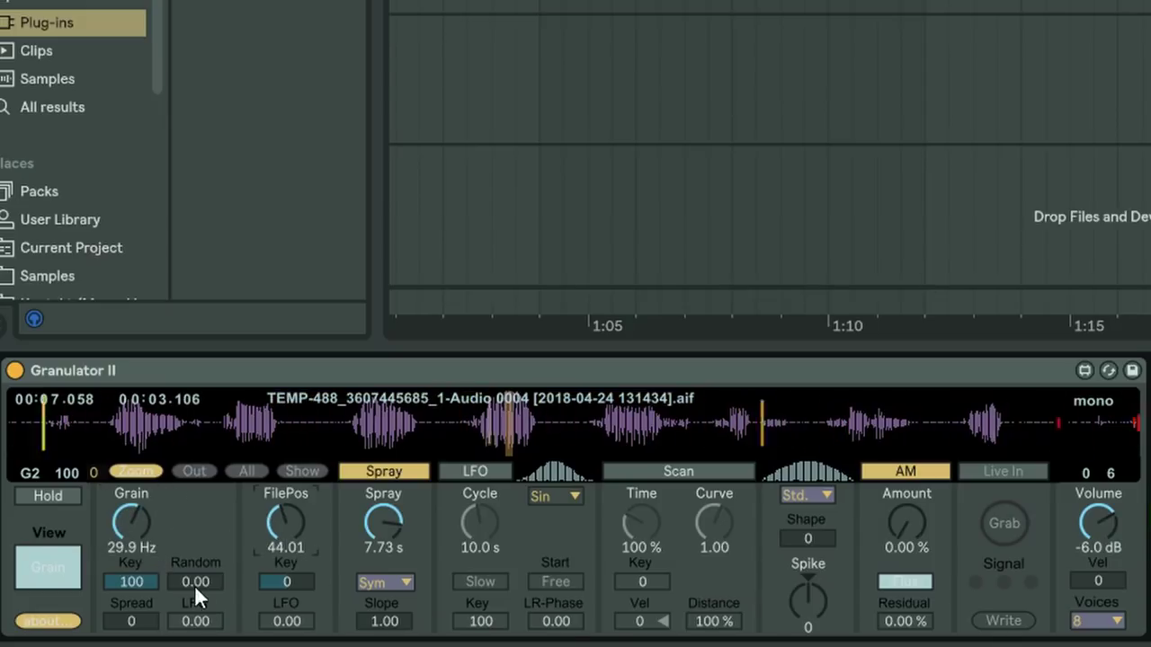
# - Shorten the amp envelope release to 2.97 s and lower the pitch to +2 st
pyautogui.click(47, 567)
pyautogui.moveTo(201, 604); pyautogui.dragTo(201, 629)
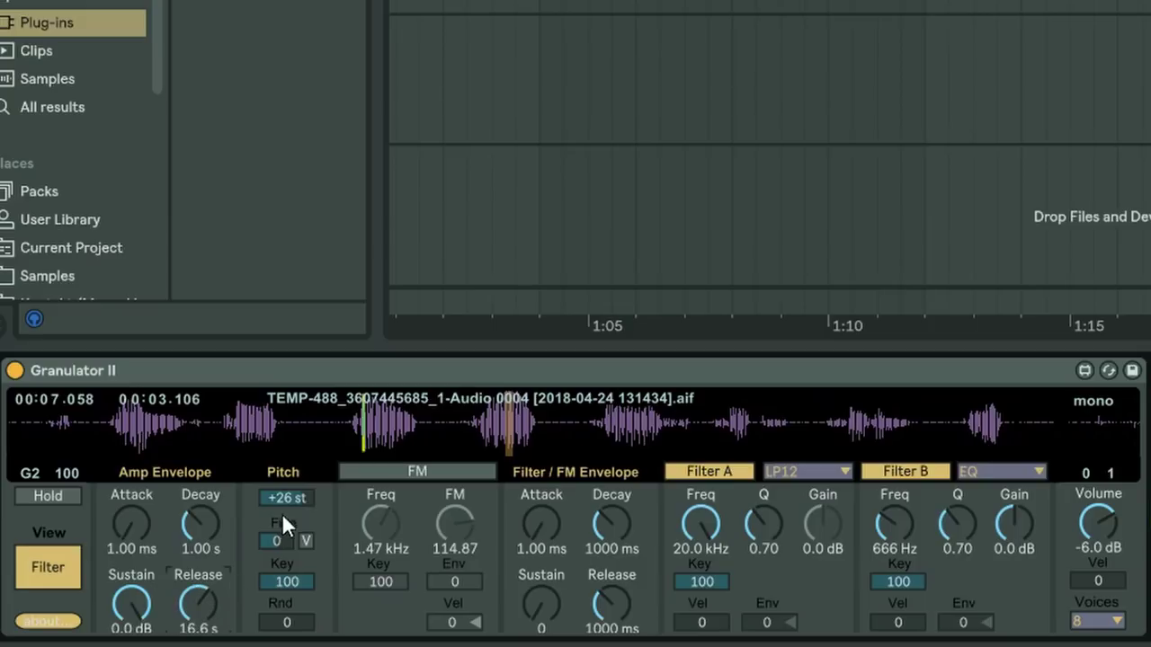
pyautogui.moveTo(282, 513); pyautogui.dragTo(260, 467)
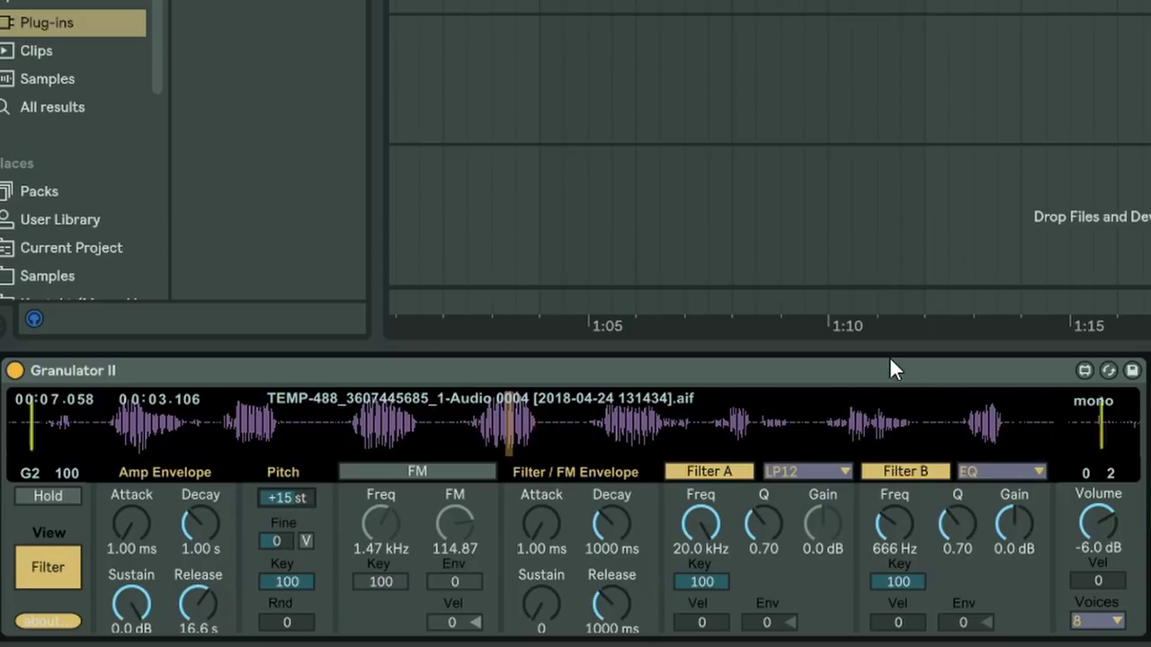
pyautogui.moveTo(198, 604); pyautogui.dragTo(188, 645)
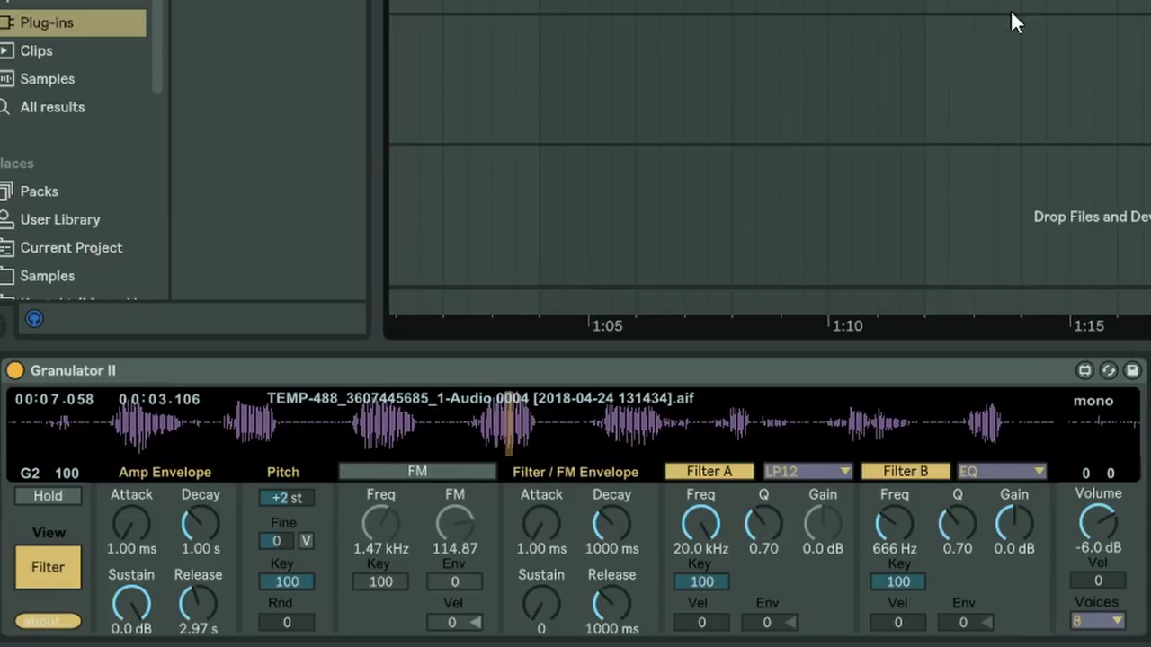
# - Search the browser for ambience samples and load 0001 Ambience FX.wav into Granulator II
pyautogui.hotkey('ctrl', 'f')
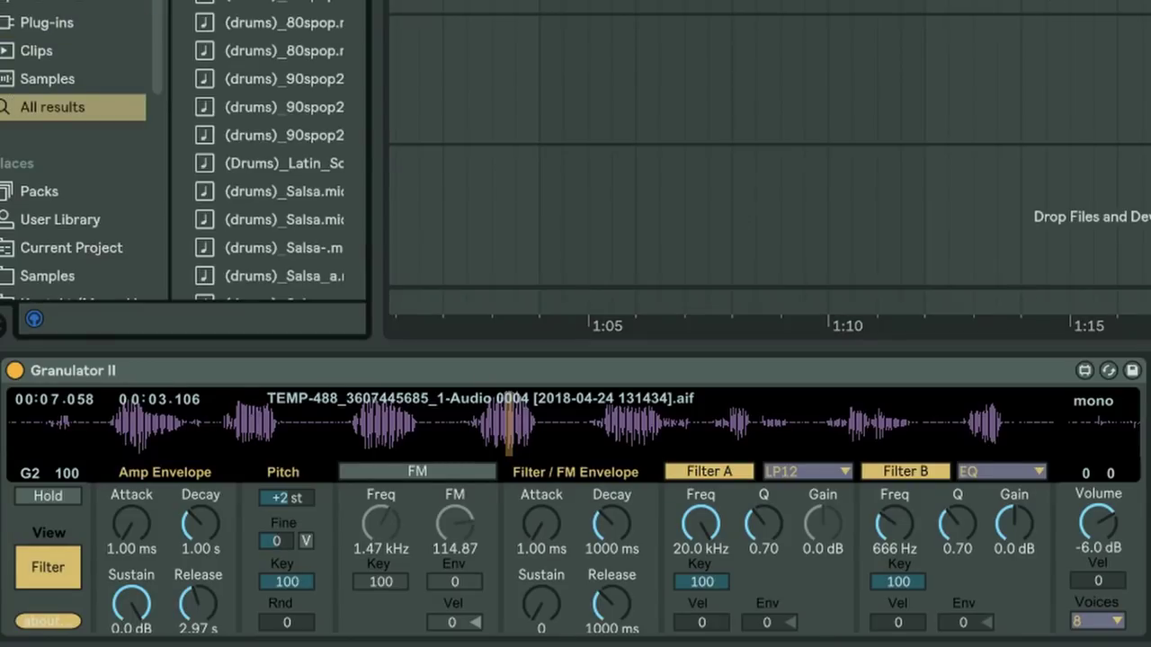
pyautogui.write('amb')
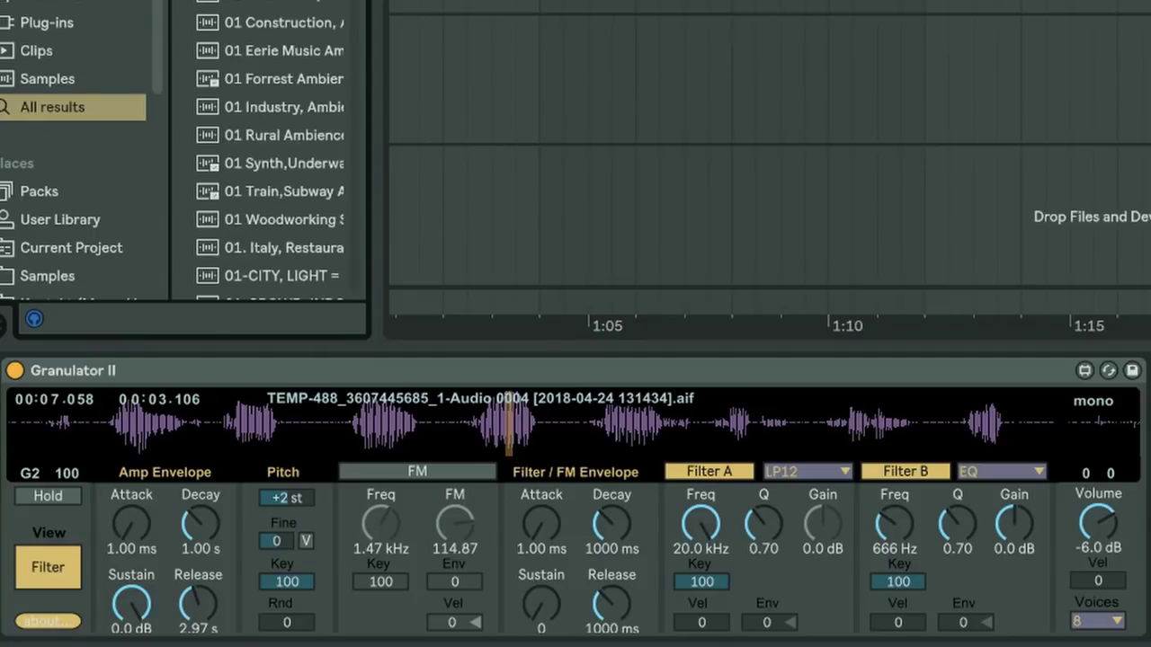
pyautogui.moveTo(400, 60); pyautogui.dragTo(509, 404)
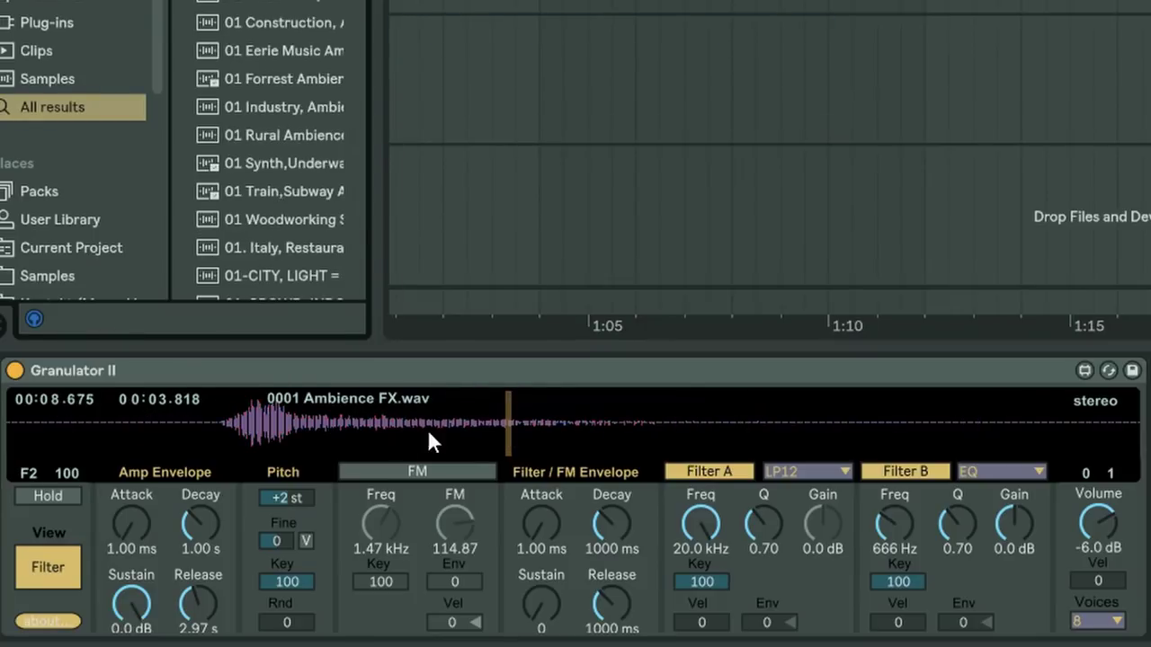
# - Move the grain position to 2.401 s, lengthen the amp release to 14.6 s and reset the pitch to 0 st
pyautogui.moveTo(427, 426); pyautogui.dragTo(322, 426)
pyautogui.moveTo(191, 603); pyautogui.dragTo(204, 566)
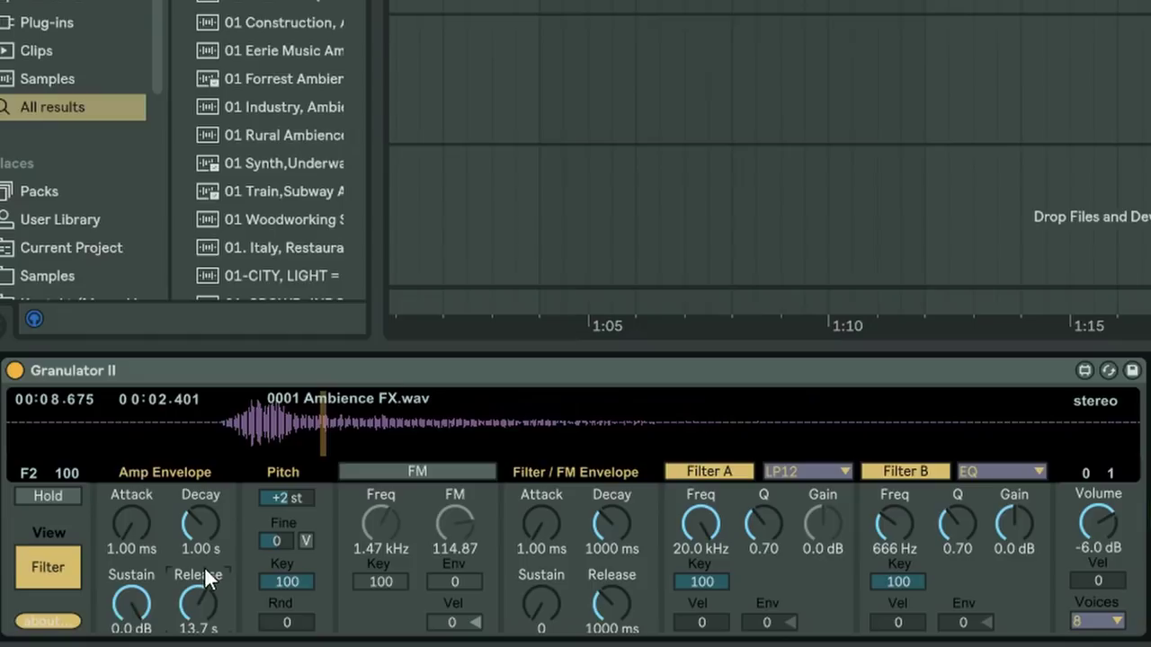
pyautogui.moveTo(284, 517); pyautogui.dragTo(292, 499)
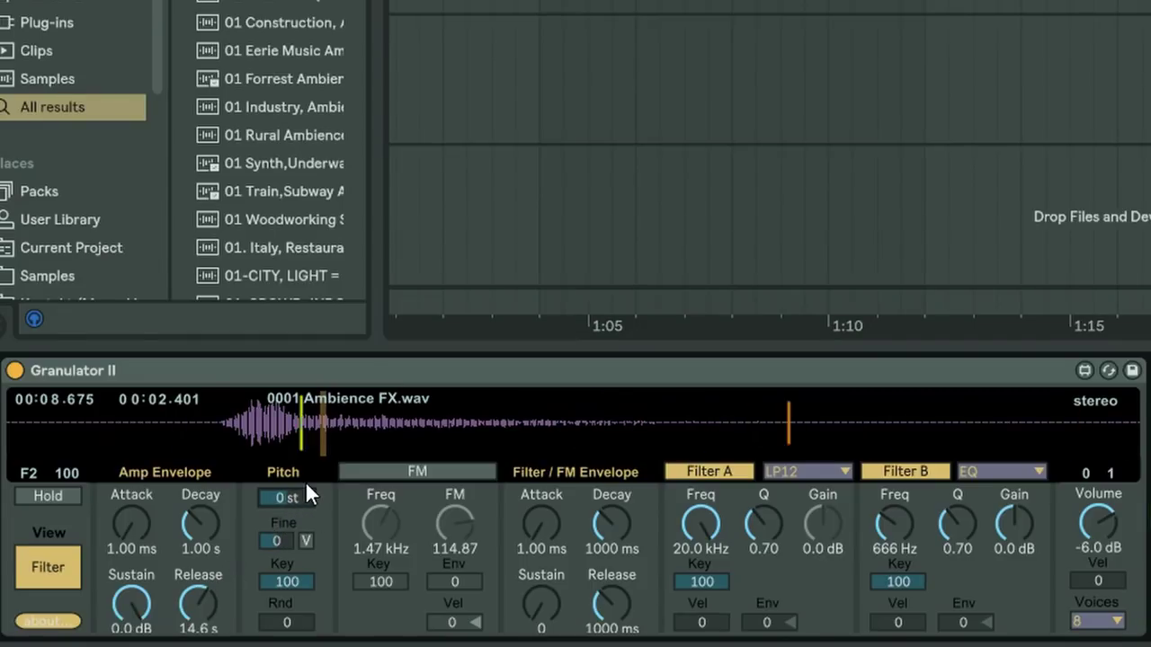
# - Move the file position to 48.94 and reduce the spray to 230 ms
pyautogui.click(74, 563)
pyautogui.moveTo(283, 520)
pyautogui.mouseDown()
pyautogui.moveTo(289, 490)
pyautogui.moveTo(306, 530)
pyautogui.mouseUp()
pyautogui.moveTo(382, 524); pyautogui.dragTo(369, 600)
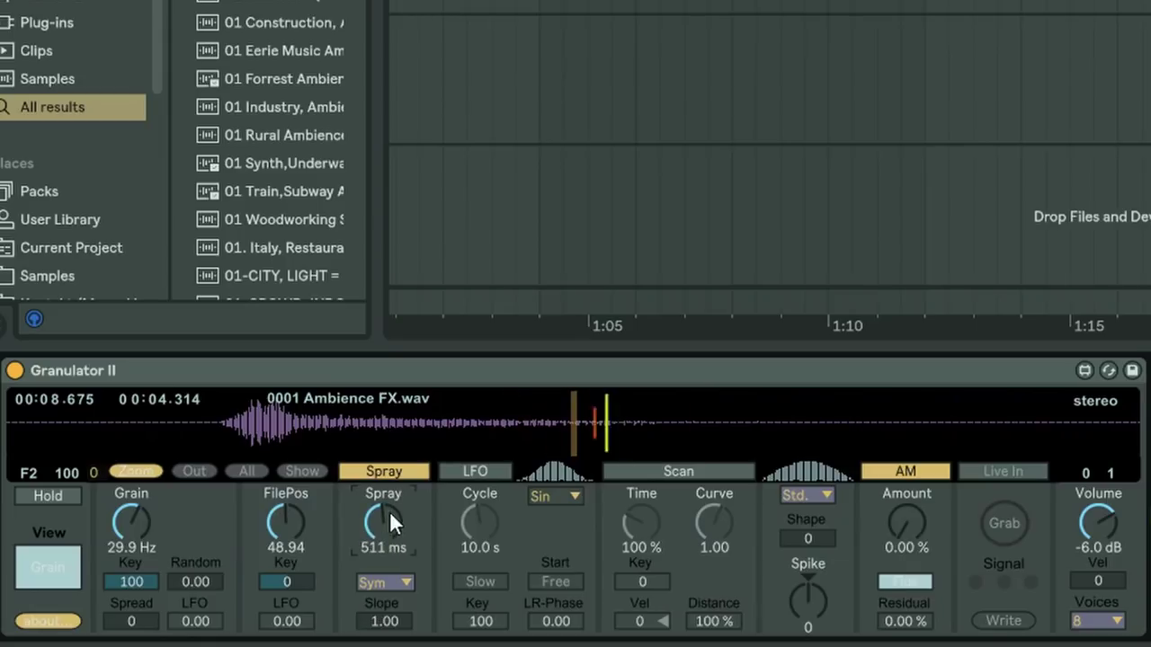
pyautogui.moveTo(389, 511)
pyautogui.mouseDown()
pyautogui.moveTo(383, 538)
pyautogui.moveTo(374, 532)
pyautogui.mouseUp()
# - Set the file position to 31.62 and the grain rate to 0.93 Hz, and lower the volume to -48 dB
pyautogui.moveTo(281, 524); pyautogui.dragTo(270, 551)
pyautogui.moveTo(134, 520)
pyautogui.mouseDown()
pyautogui.moveTo(142, 492)
pyautogui.moveTo(156, 614)
pyautogui.moveTo(130, 512)
pyautogui.moveTo(122, 522)
pyautogui.moveTo(126, 479)
pyautogui.moveTo(124, 518)
pyautogui.mouseUp()
pyautogui.moveTo(1100, 519); pyautogui.dragTo(1103, 510)
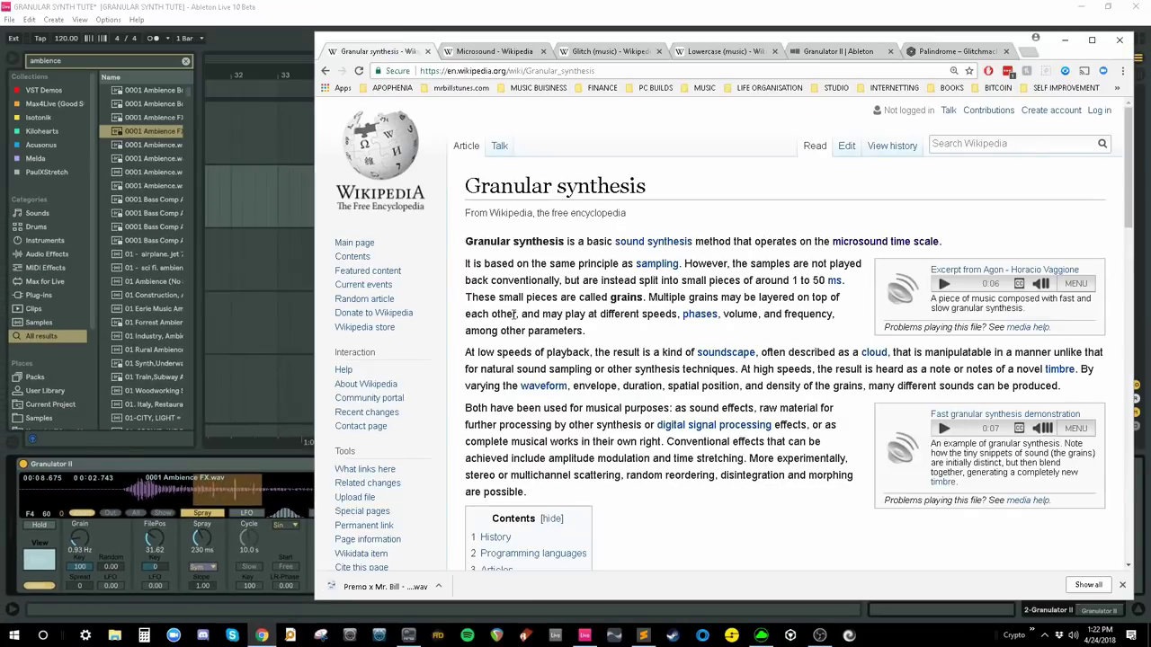
# - Highlight the Wikipedia phrase about low playback speeds producing a cloud-like soundscape, and switch back to Ableton Live
pyautogui.moveTo(477, 353); pyautogui.dragTo(892, 352)
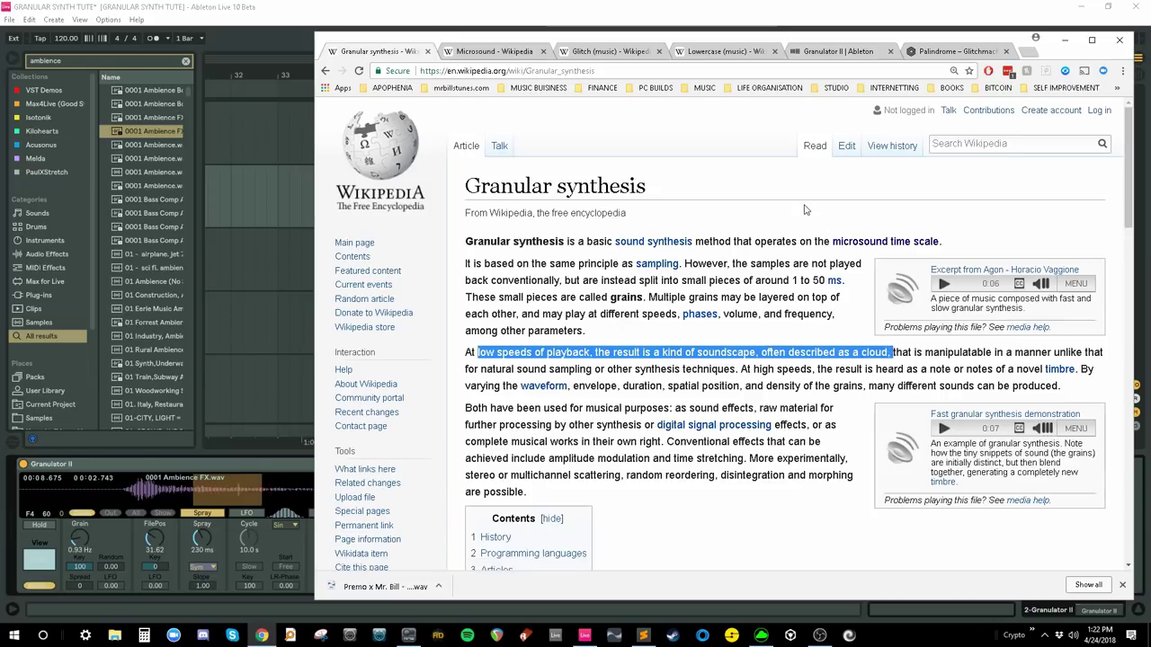
pyautogui.click(769, 19)
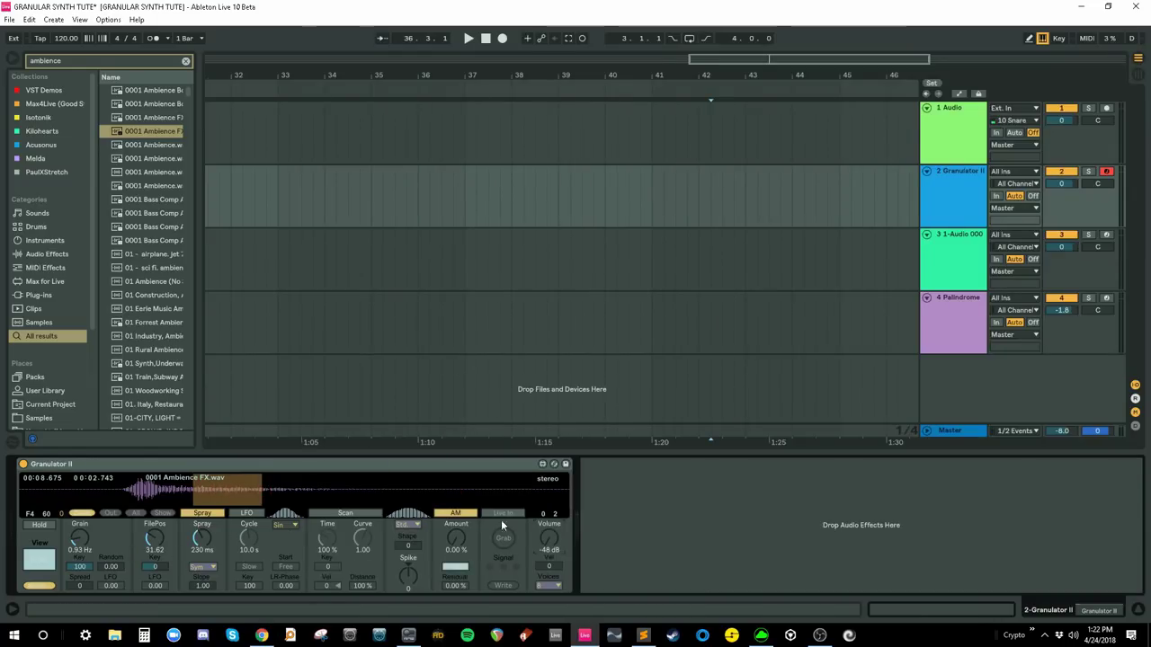
# - Raise Granulator II's volume to 4.9 dB, move the file position to 30.04 and shift the computer keyboard down an octave
pyautogui.moveTo(548, 538); pyautogui.dragTo(549, 527)
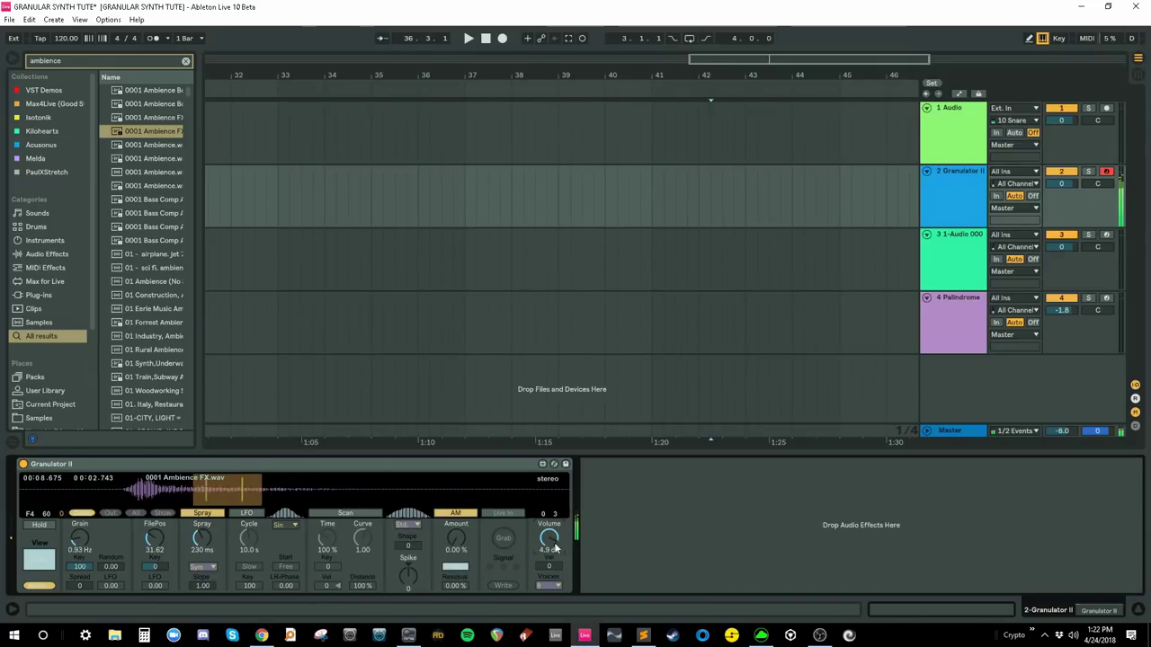
pyautogui.moveTo(155, 538); pyautogui.dragTo(156, 543)
pyautogui.press('z')
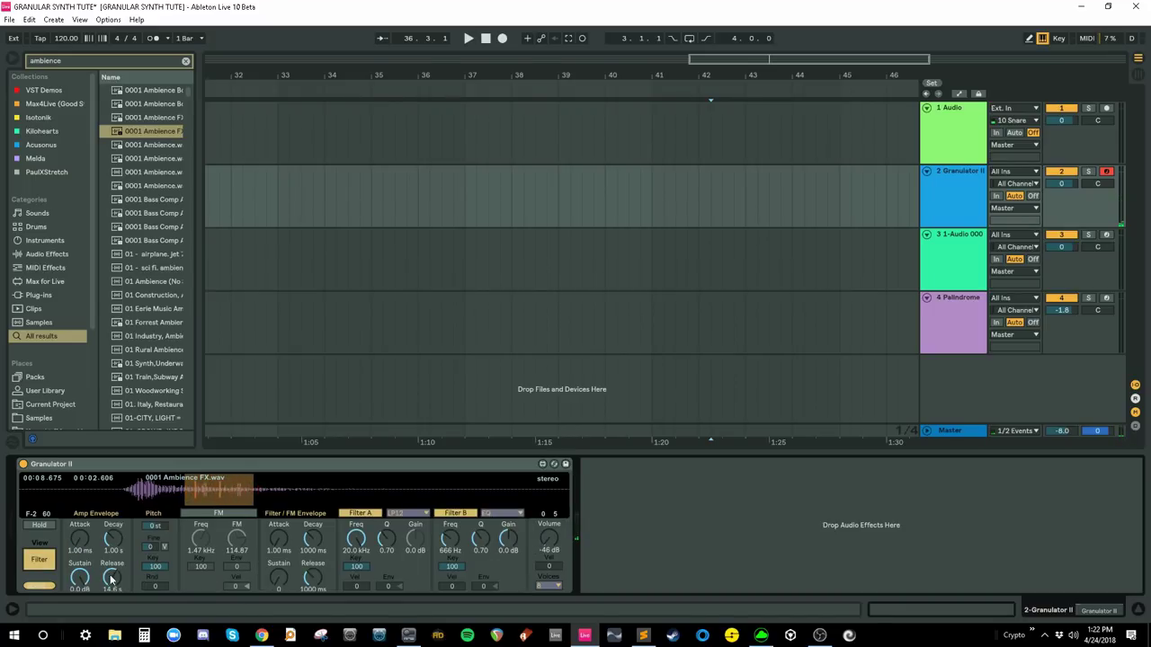
# - Shorten the amp envelope release to 6.26 s and raise the volume to 10 dB
pyautogui.moveTo(111, 580); pyautogui.dragTo(111, 621)
pyautogui.click(39, 560)
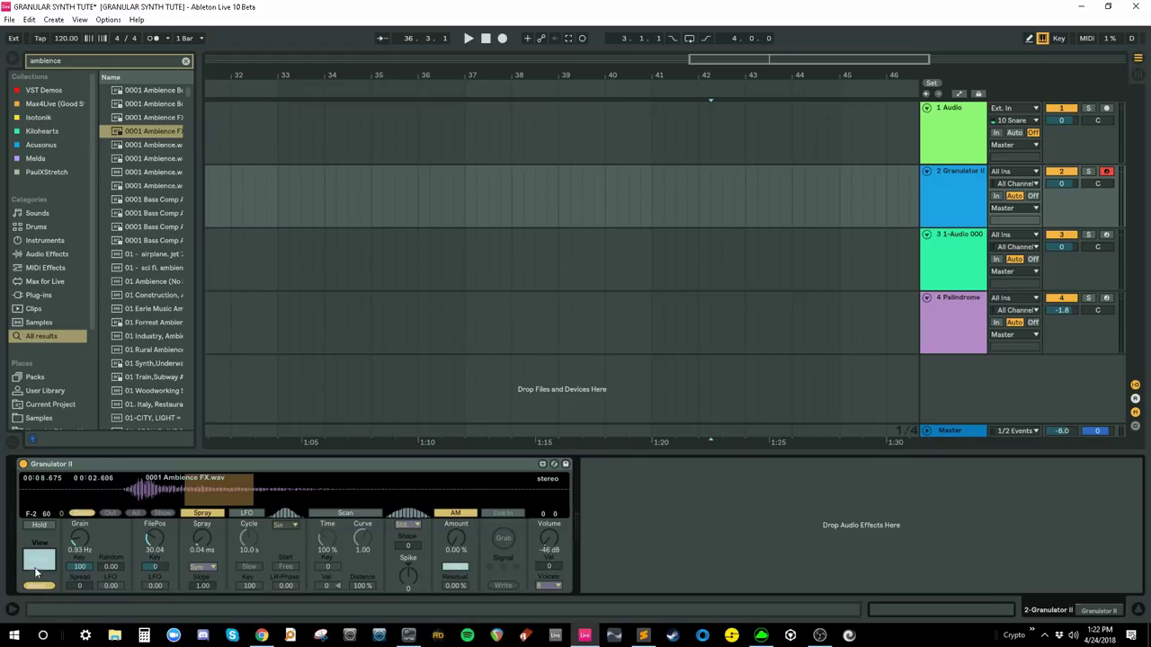
pyautogui.moveTo(548, 537); pyautogui.dragTo(555, 470)
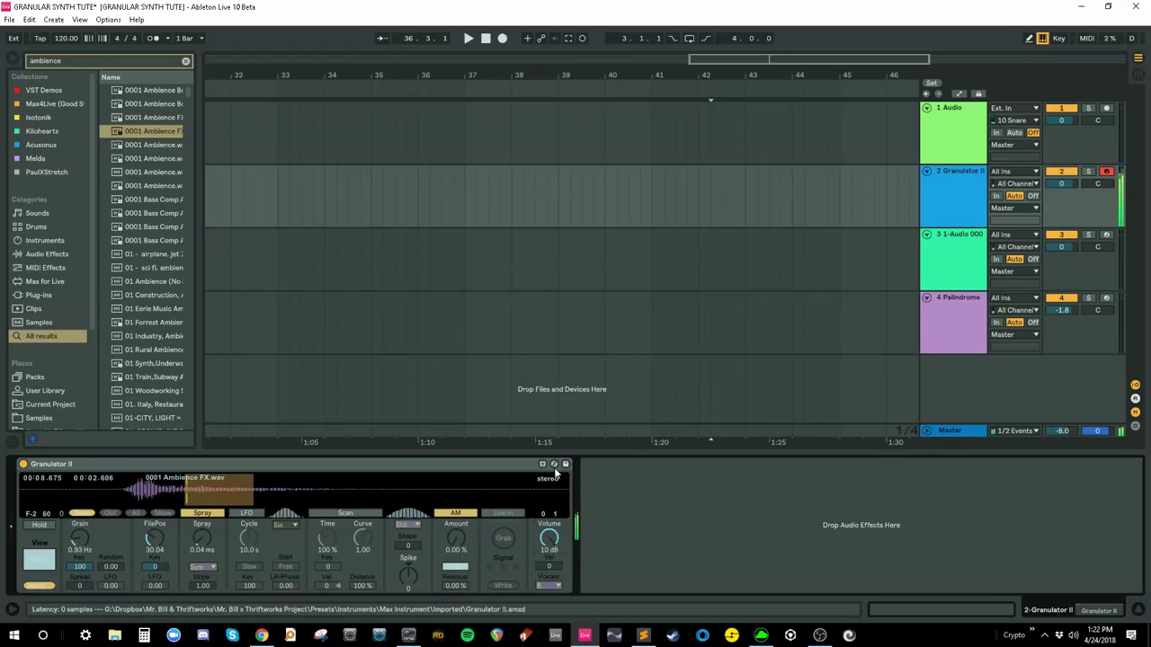
# - Set the file position to 28.47, grain rate to 6.91 Hz, spray to 880 ms and volume to -5.0 dB
pyautogui.moveTo(161, 531); pyautogui.dragTo(156, 538)
pyautogui.moveTo(79, 536); pyautogui.dragTo(82, 520)
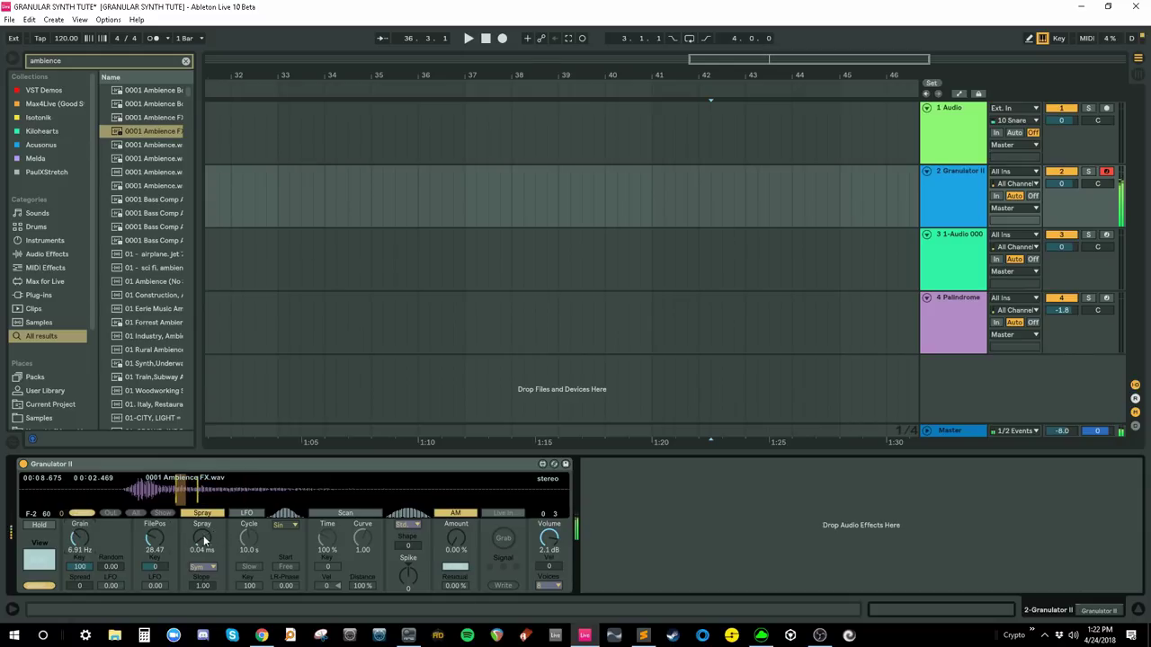
pyautogui.moveTo(206, 542); pyautogui.dragTo(212, 506)
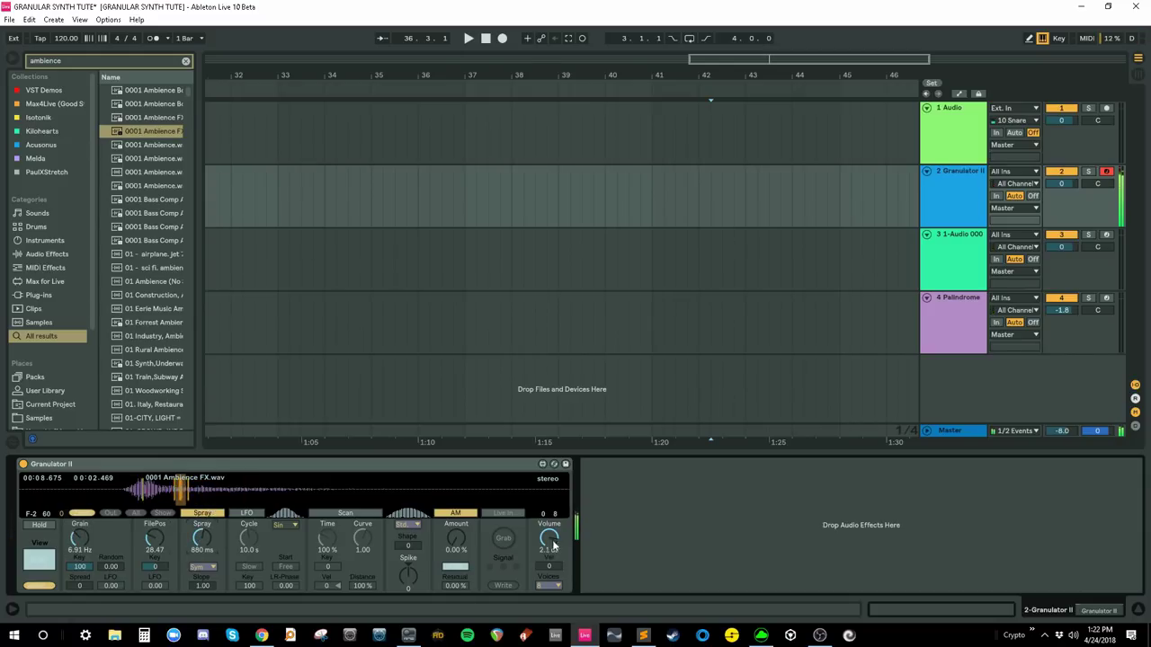
pyautogui.moveTo(552, 540); pyautogui.dragTo(552, 562)
# - Shift the computer keyboard up two octaves and audition the ambience grains with an F note
pyautogui.press('x')
pyautogui.press('x')
pyautogui.press('f')
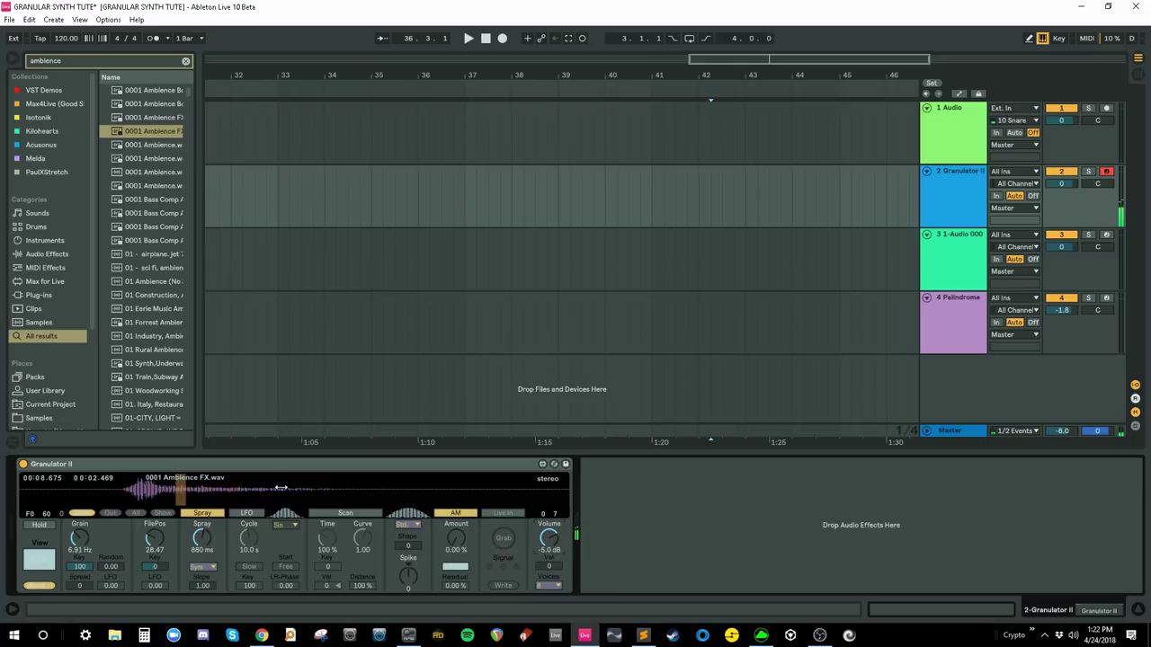
# - Search the browser for keys samples, preview them and load 52 Keys - Jingling.aiff into Granulator II
pyautogui.click(593, 137)
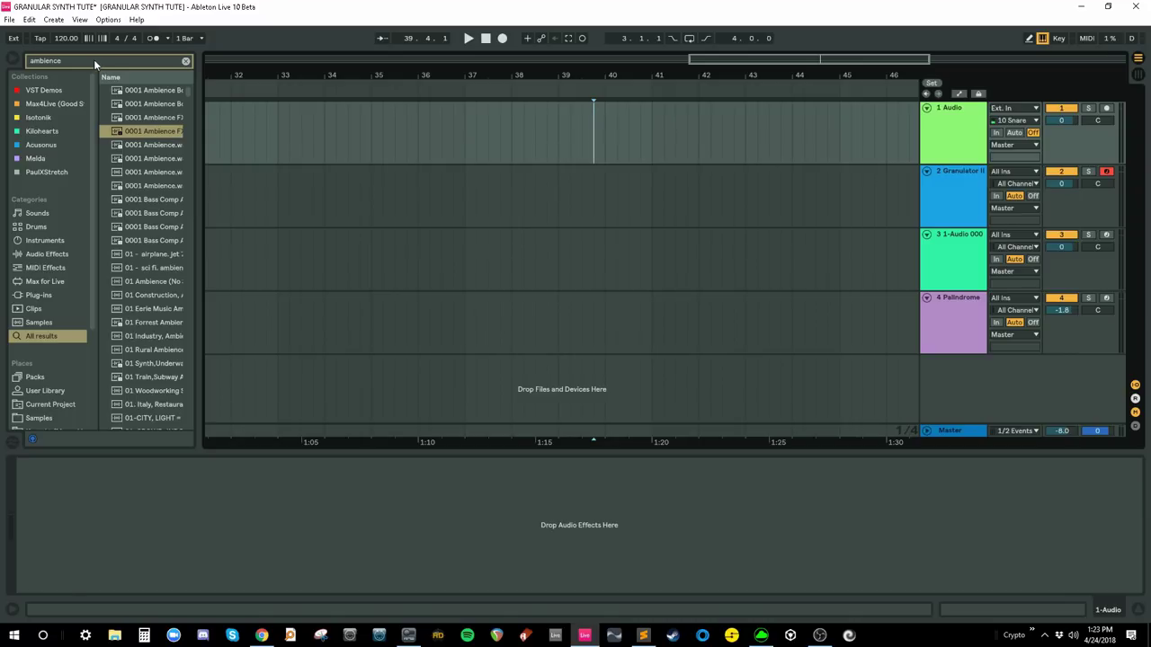
pyautogui.click(16, 60)
pyautogui.write('keys')
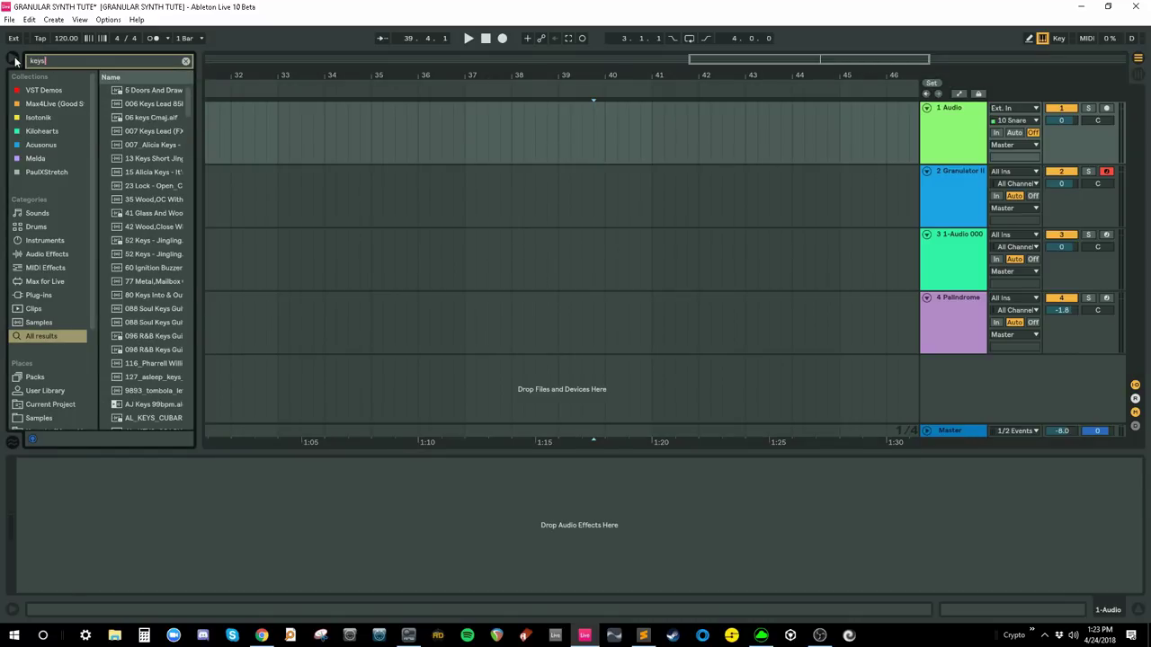
pyautogui.click(170, 213)
pyautogui.click(170, 254)
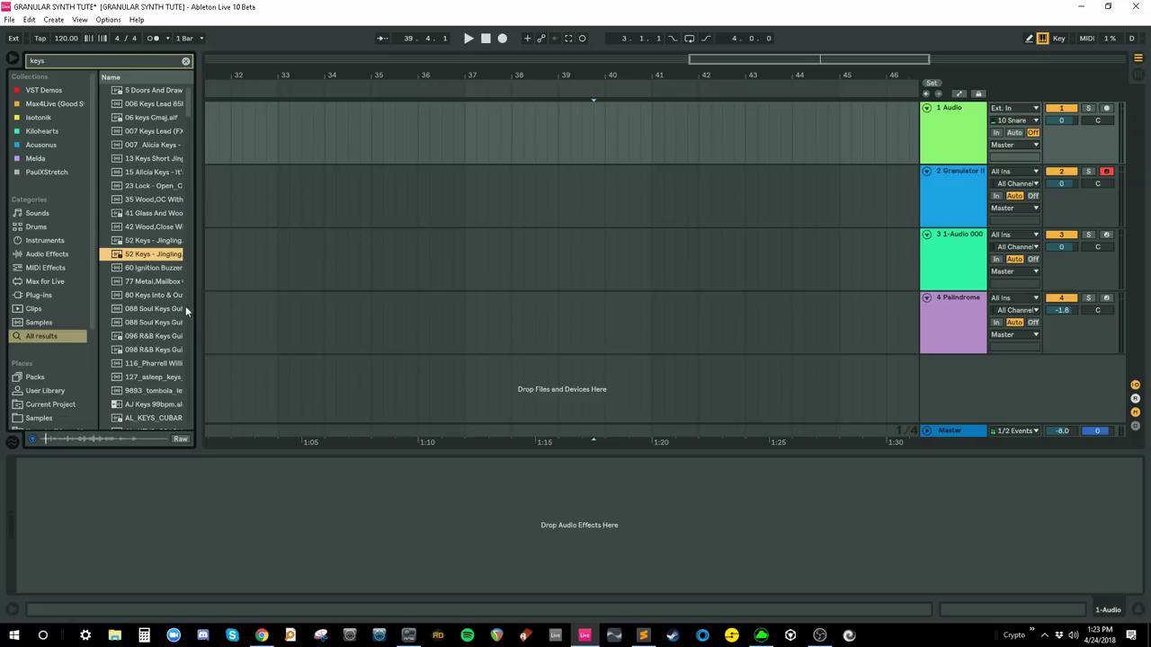
pyautogui.click(945, 176)
pyautogui.moveTo(140, 254)
pyautogui.mouseDown()
pyautogui.moveTo(213, 495)
pyautogui.moveTo(179, 491)
pyautogui.moveTo(242, 502)
pyautogui.moveTo(160, 501)
pyautogui.moveTo(186, 506)
pyautogui.moveTo(163, 556)
pyautogui.moveTo(160, 532)
pyautogui.mouseUp()
# - Play a note with the file position at 35.50 and spray at 79.1 ms, and slow the grain rate to 1.39 Hz
pyautogui.click(577, 200)
pyautogui.press('f')
pyautogui.press('x')
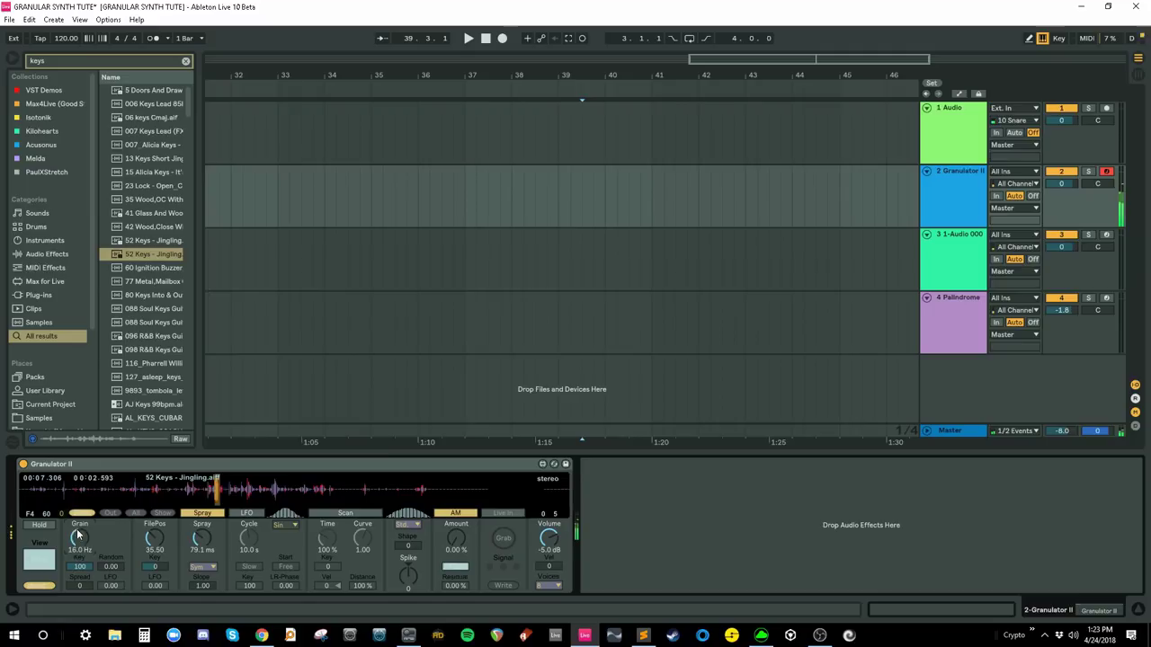
pyautogui.moveTo(78, 534); pyautogui.dragTo(81, 559)
# - Raise Granulator II's pitch to +23 st and audition the jingling keys in lower octaves
pyautogui.click(38, 560)
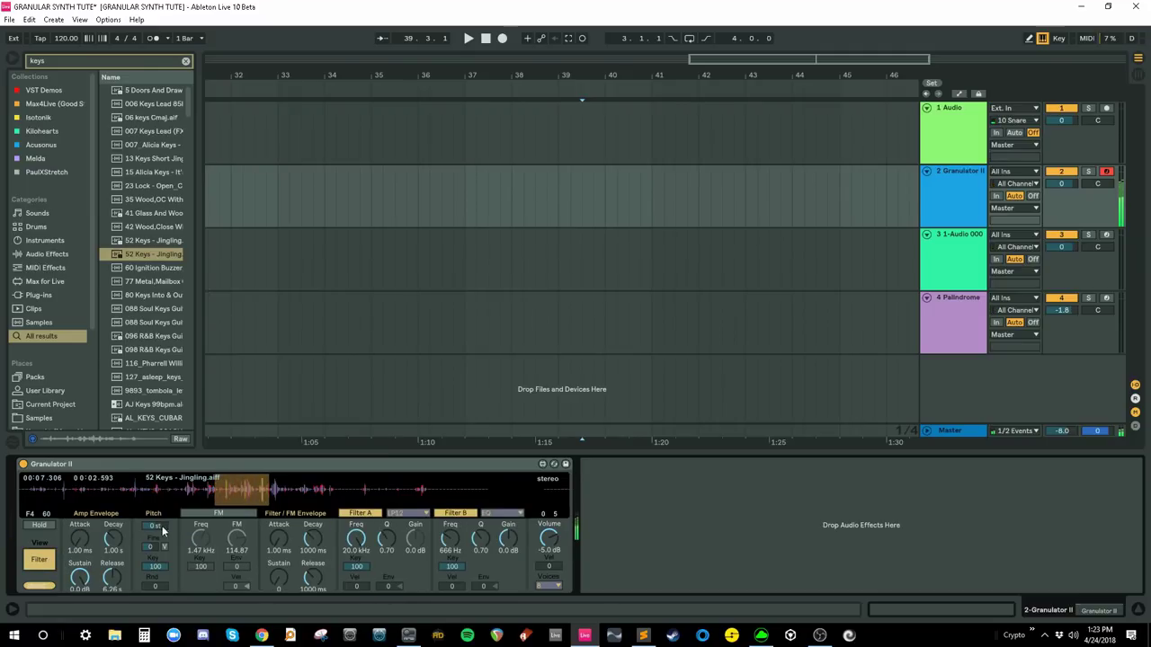
pyautogui.moveTo(155, 526)
pyautogui.mouseDown()
pyautogui.moveTo(172, 547)
pyautogui.moveTo(174, 521)
pyautogui.mouseUp()
pyautogui.press('z')
pyautogui.press('z')
pyautogui.press('z')
pyautogui.press('z')
pyautogui.press('f')
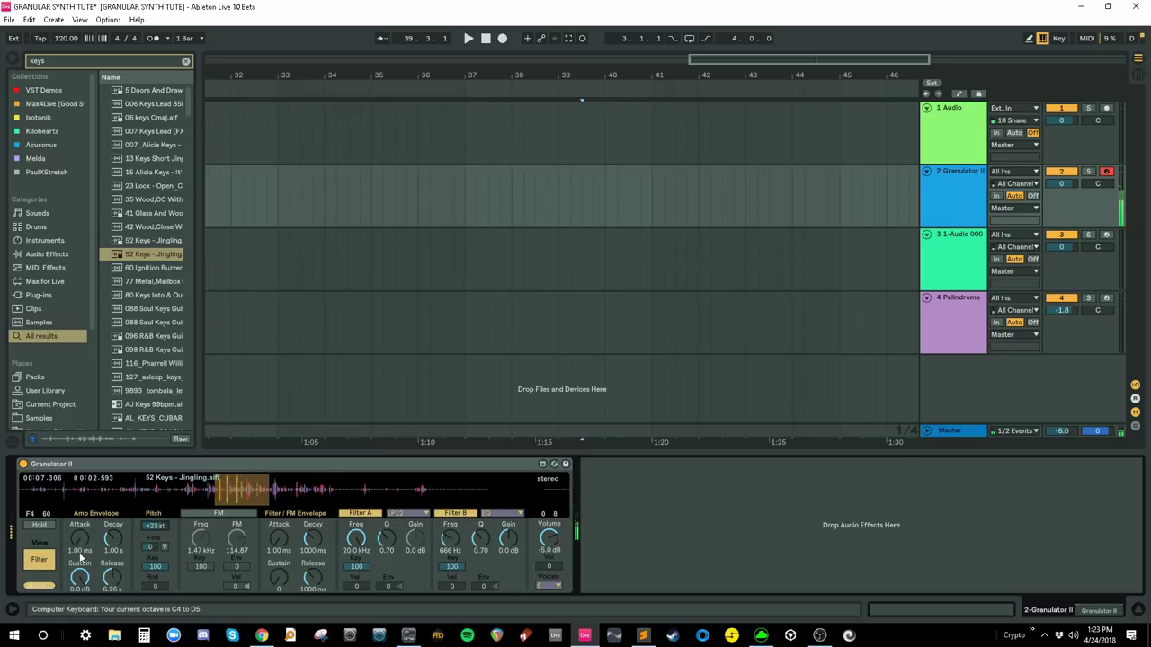
# - Audition the grains with the computer keyboard back at octave C4 to D5, and switch Granulator II off
pyautogui.click(38, 559)
pyautogui.press('x')
pyautogui.press('x')
pyautogui.press('x')
pyautogui.press('x')
pyautogui.press('f')
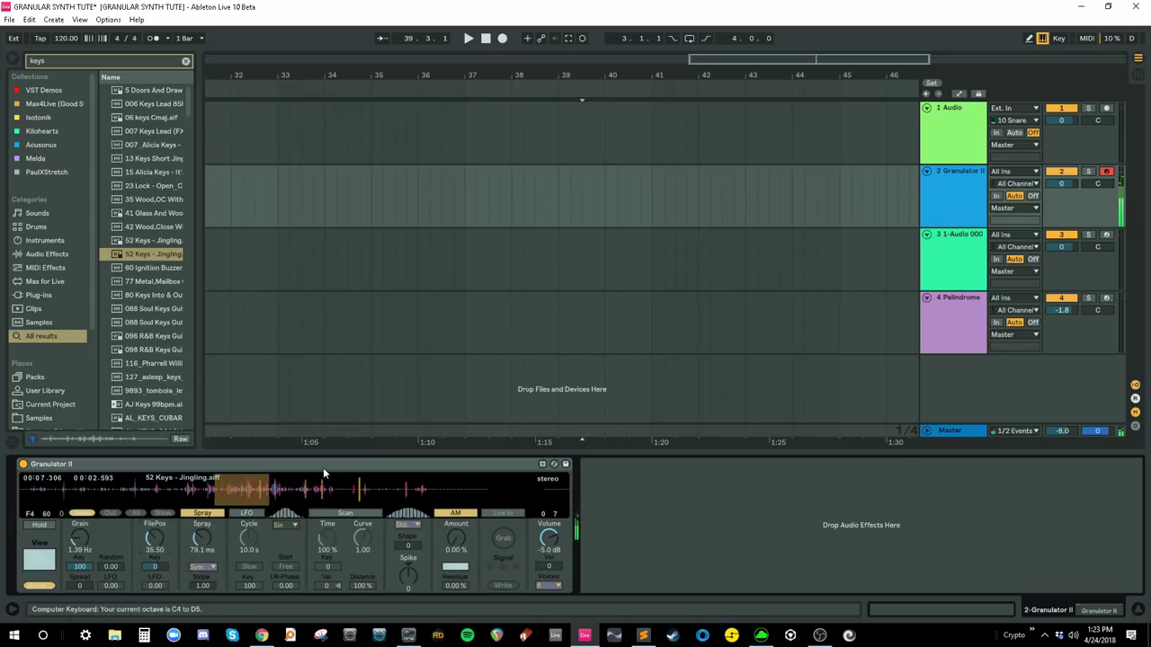
pyautogui.click(24, 464)
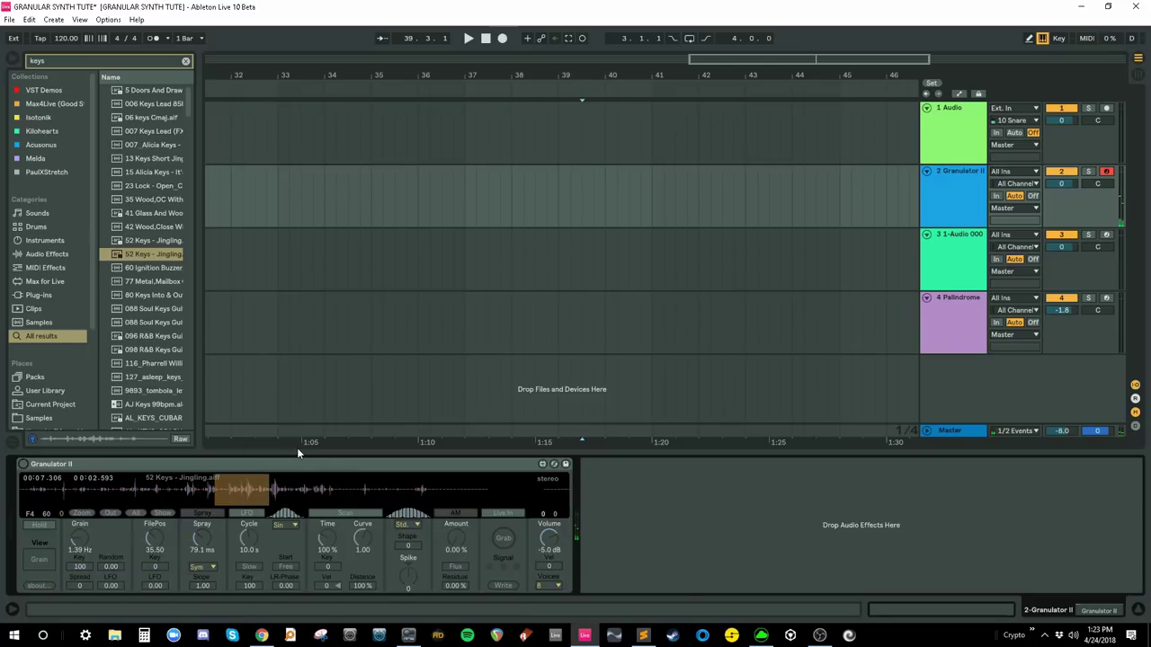
# - Delete the third track, which holds the 1-Audio 0005 sample instrument
pyautogui.click(954, 256)
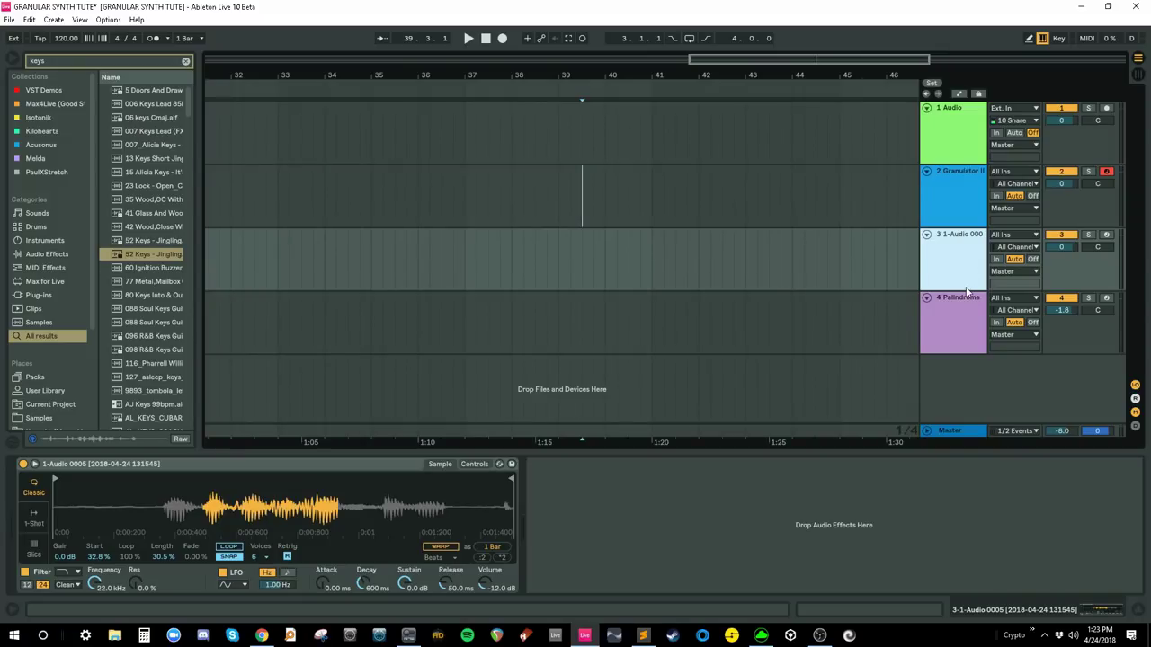
pyautogui.press('Delete')
# - Arm the Palindrome track, open the plug-in's window and point out Sampler 2's grain size control
pyautogui.click(1106, 232)
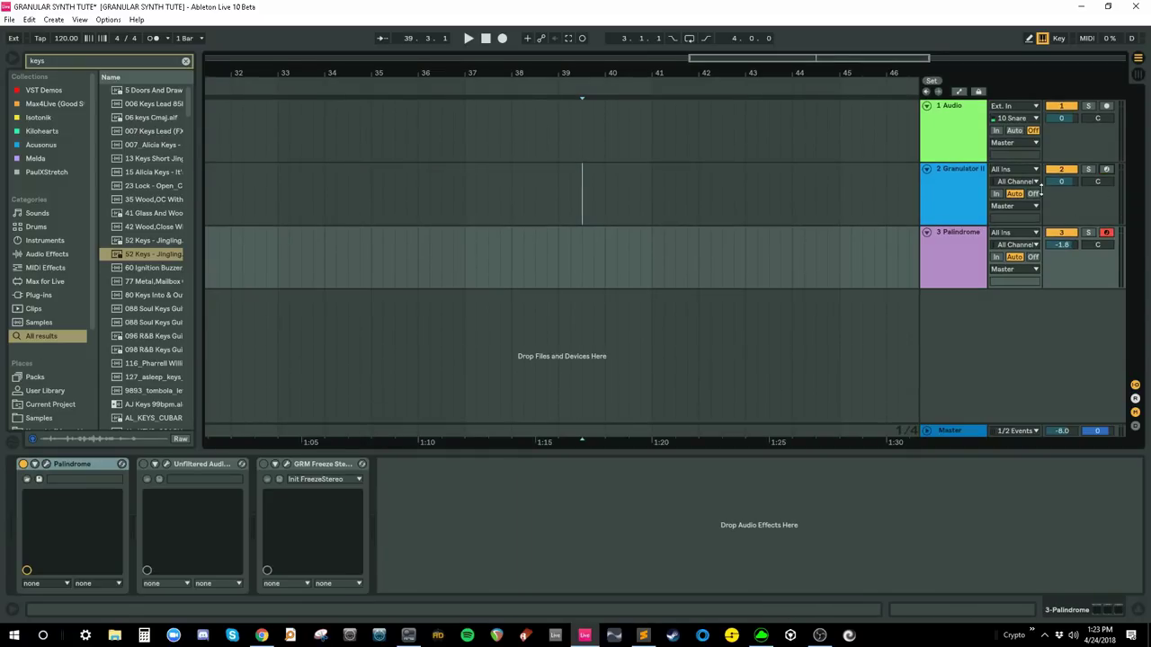
pyautogui.click(46, 464)
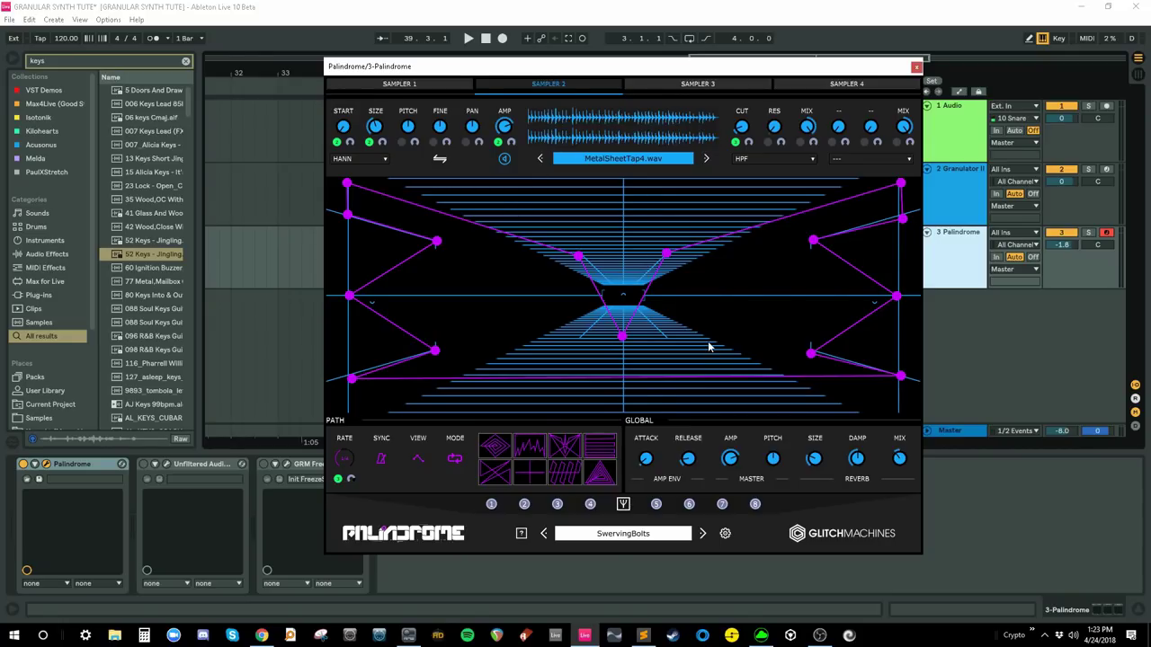
pyautogui.moveTo(382, 128); pyautogui.dragTo(381, 122)
# - Return to the Granulator II track and set its file position to 17.39 and grain rate to 13.8 Hz
pyautogui.click(949, 175)
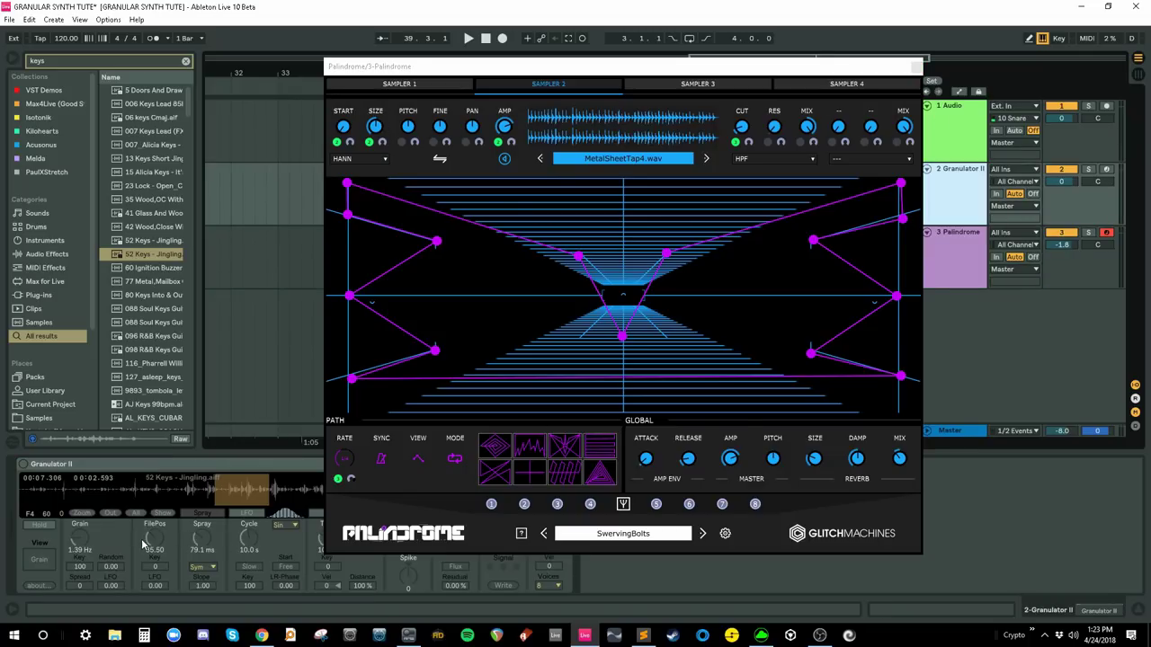
pyautogui.moveTo(149, 542); pyautogui.dragTo(159, 579)
pyautogui.moveTo(86, 542); pyautogui.dragTo(79, 511)
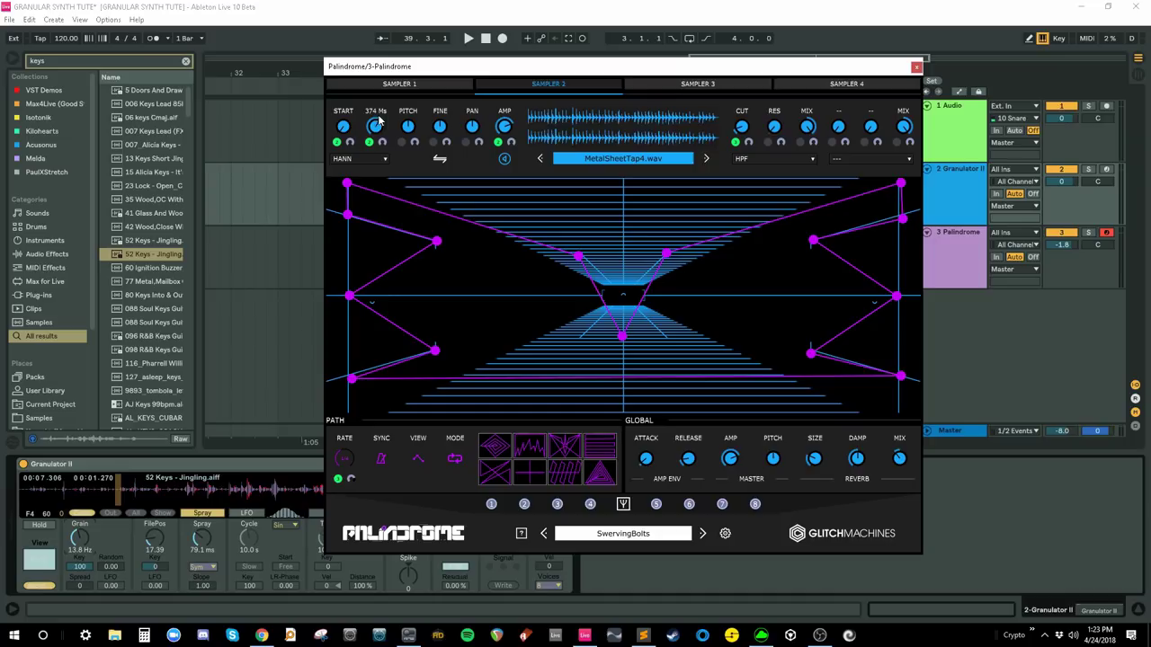
# - Point out Palindrome's start and pitch controls, and set Granulator II's file position to 26.05 and pitch to +16 st
pyautogui.moveTo(343, 131); pyautogui.dragTo(343, 112)
pyautogui.moveTo(157, 539)
pyautogui.mouseDown()
pyautogui.moveTo(157, 525)
pyautogui.moveTo(156, 535)
pyautogui.mouseUp()
pyautogui.moveTo(409, 126); pyautogui.dragTo(417, 98)
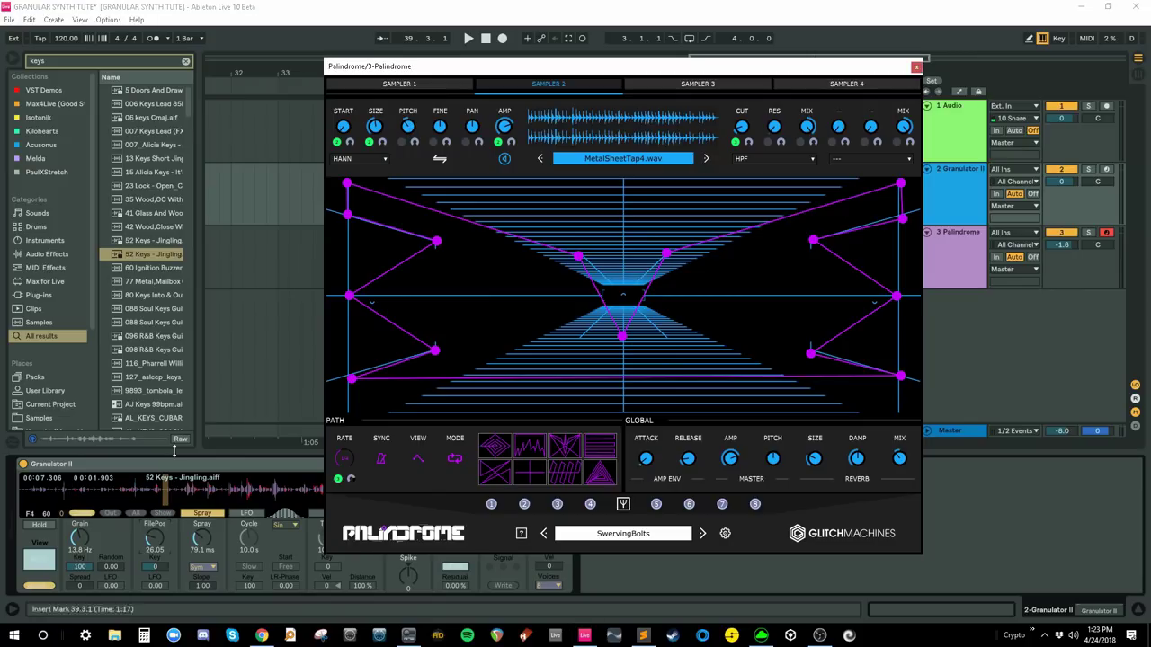
pyautogui.click(39, 559)
pyautogui.moveTo(155, 526); pyautogui.dragTo(155, 536)
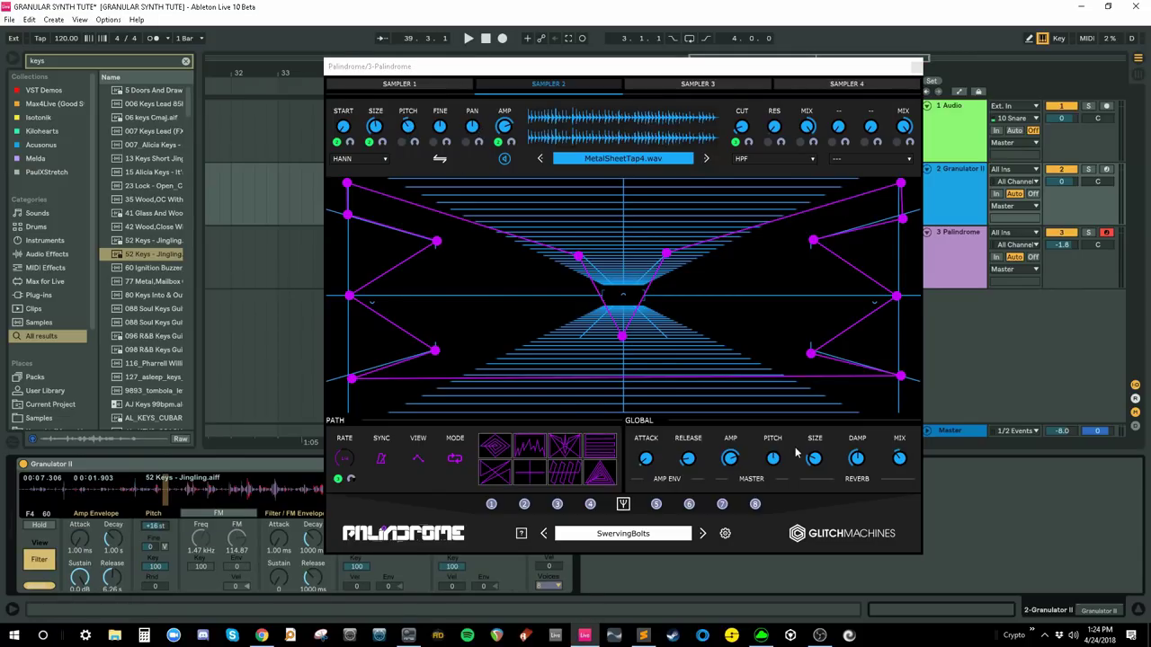
# - Examine Sampler 2's list of effect types and the Envelope 1 editor, and return to the path view
pyautogui.click(755, 159)
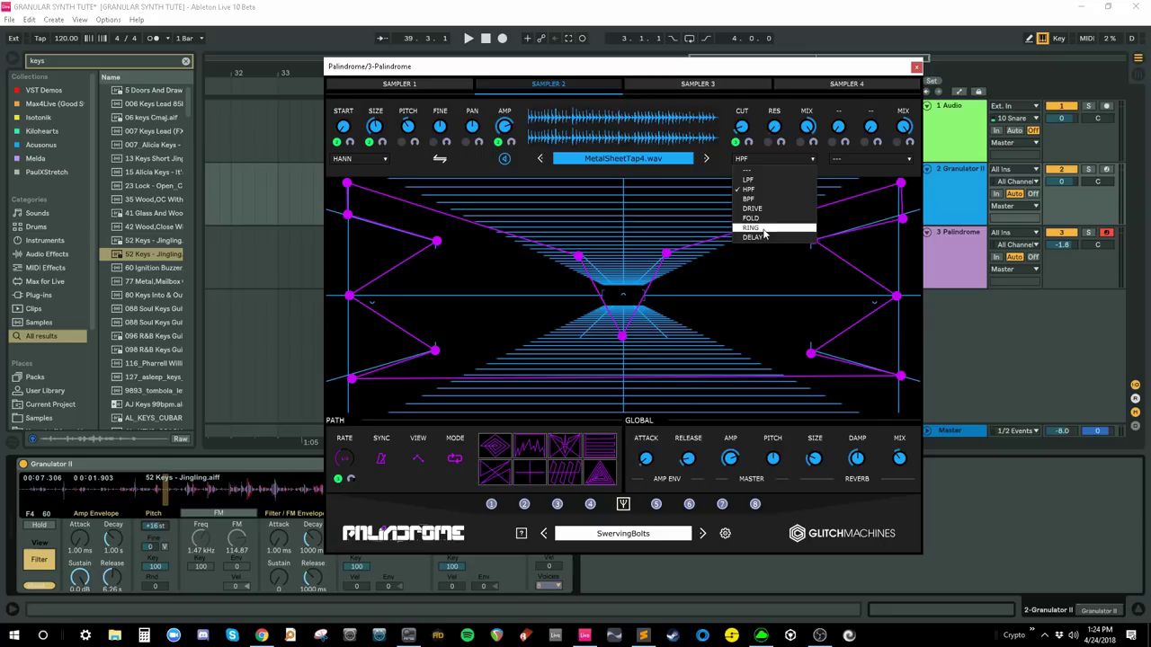
pyautogui.click(773, 161)
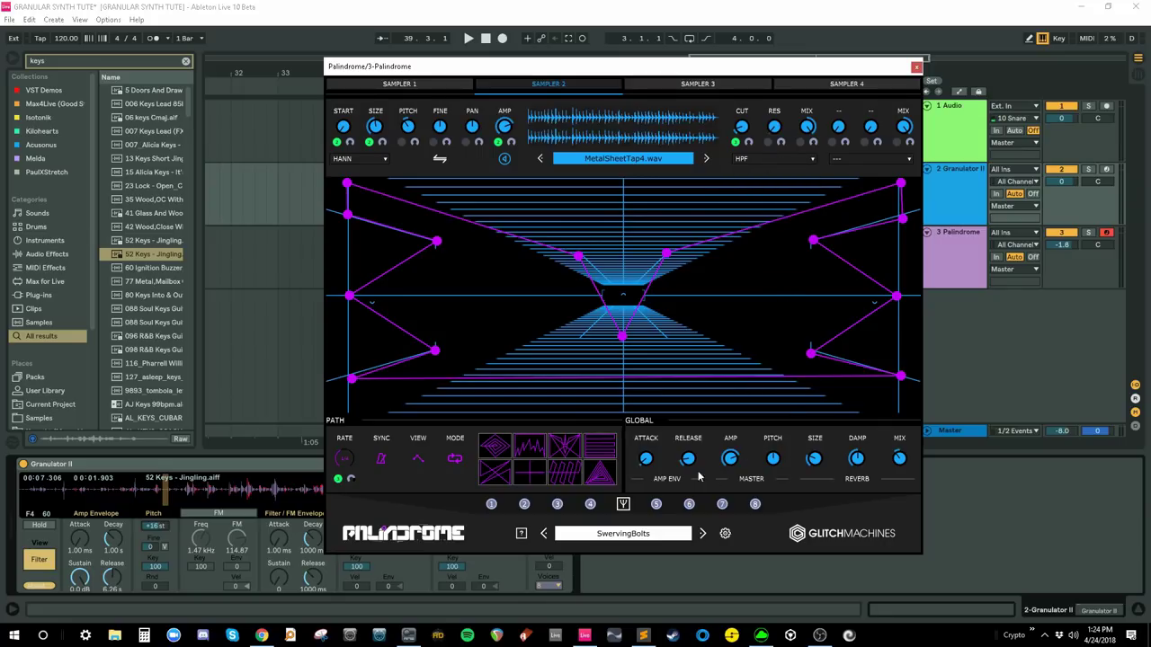
pyautogui.click(492, 504)
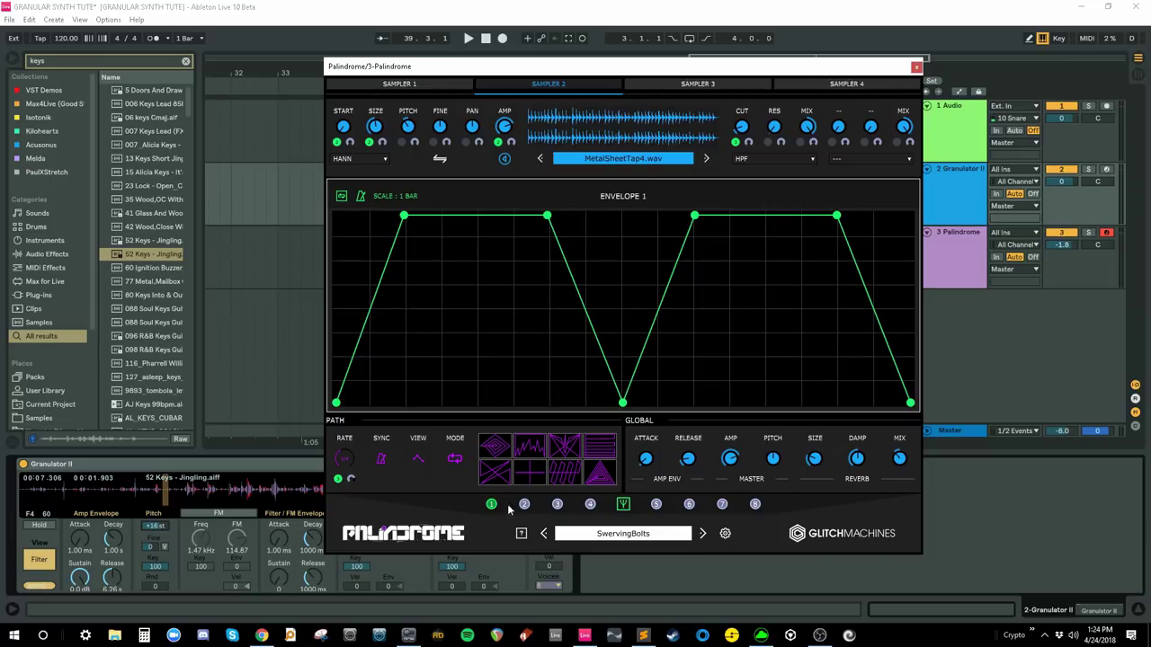
pyautogui.click(618, 507)
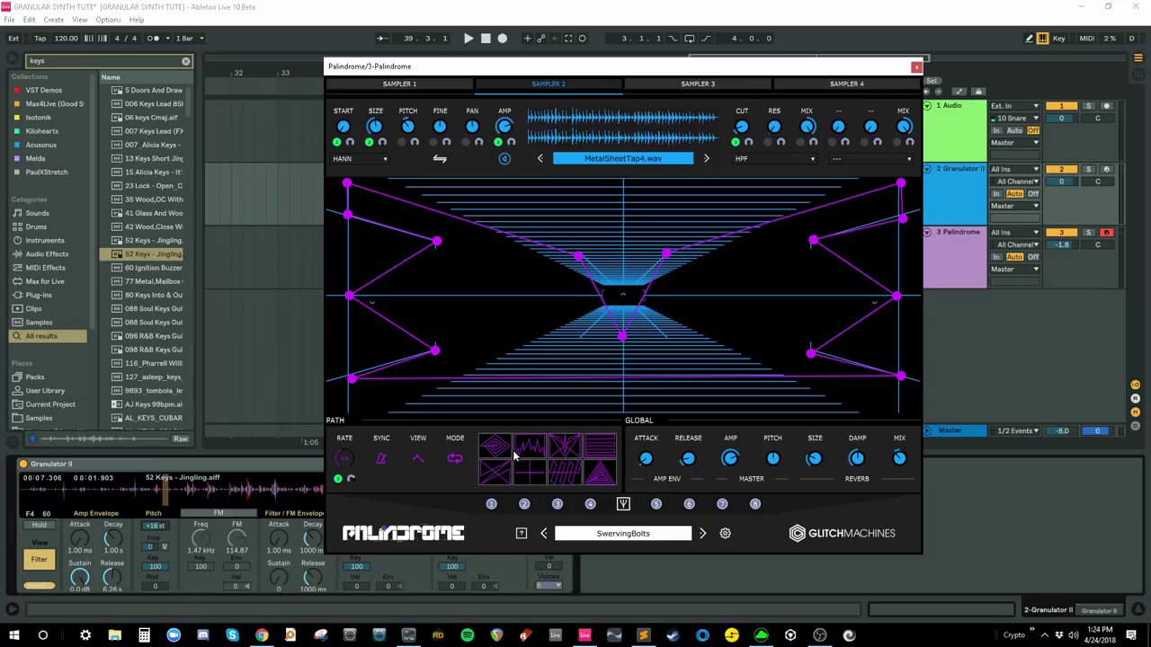
# - Try out several of Palindrome's preset path shapes, ending on the nested triangles
pyautogui.click(502, 455)
pyautogui.click(530, 455)
pyautogui.click(533, 479)
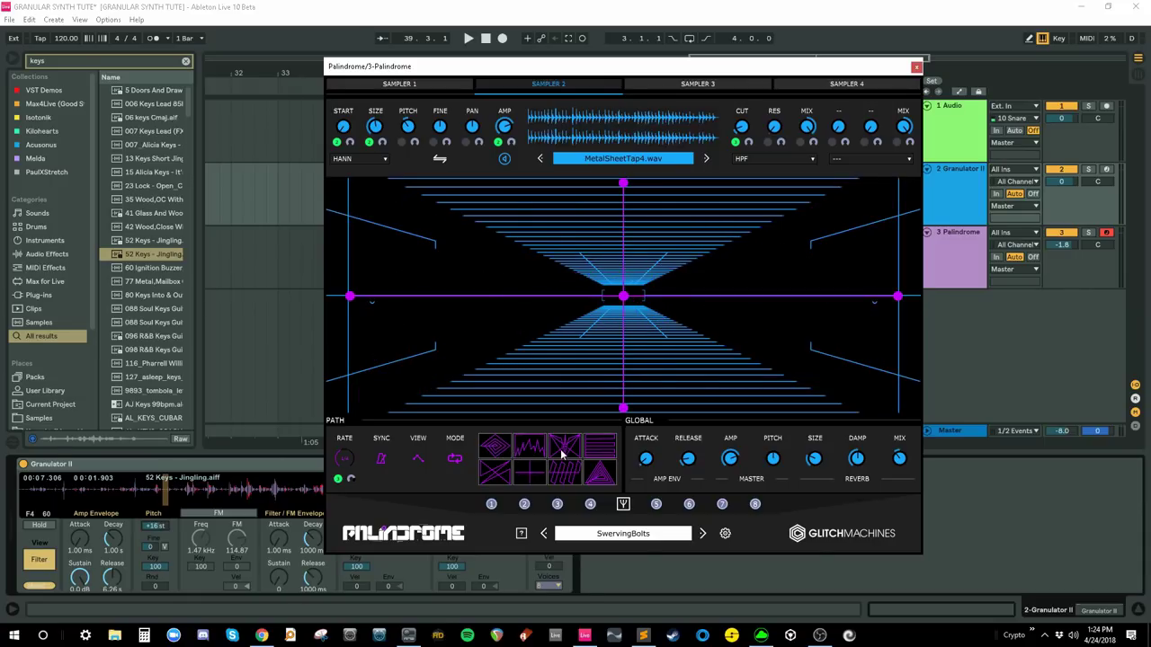
pyautogui.click(564, 454)
pyautogui.click(567, 476)
pyautogui.click(602, 457)
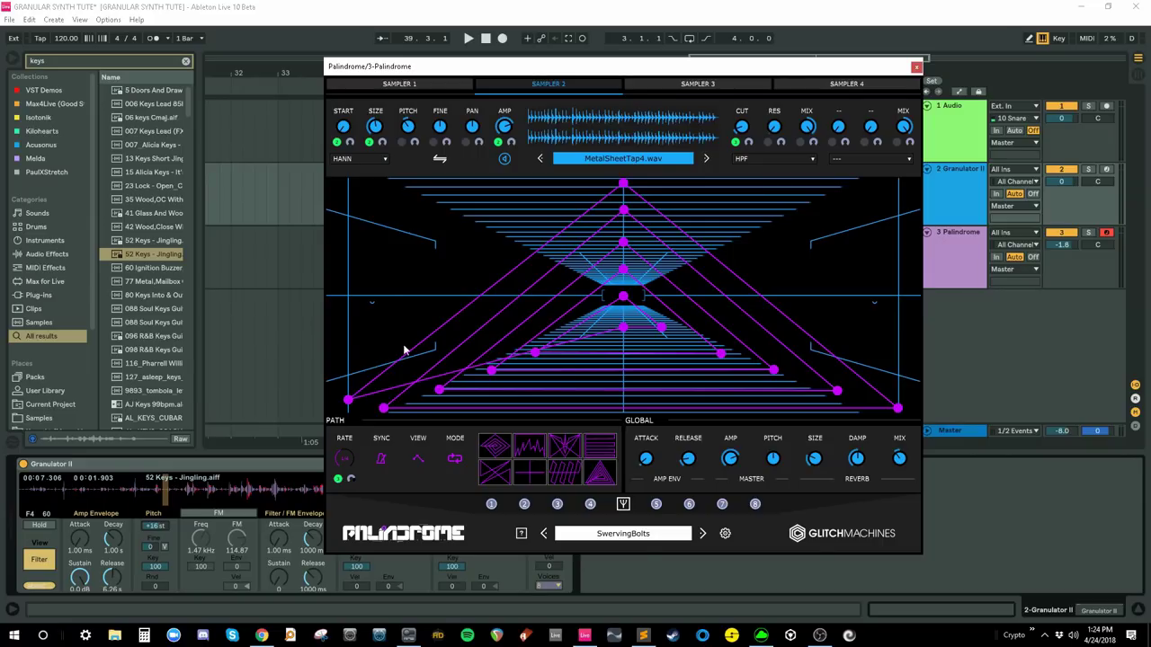
# - Look through Samplers 1 to 4 in Palindrome to compare the audio file and effect each one holds
pyautogui.click(433, 90)
pyautogui.click(530, 88)
pyautogui.click(676, 90)
pyautogui.click(807, 90)
pyautogui.click(694, 90)
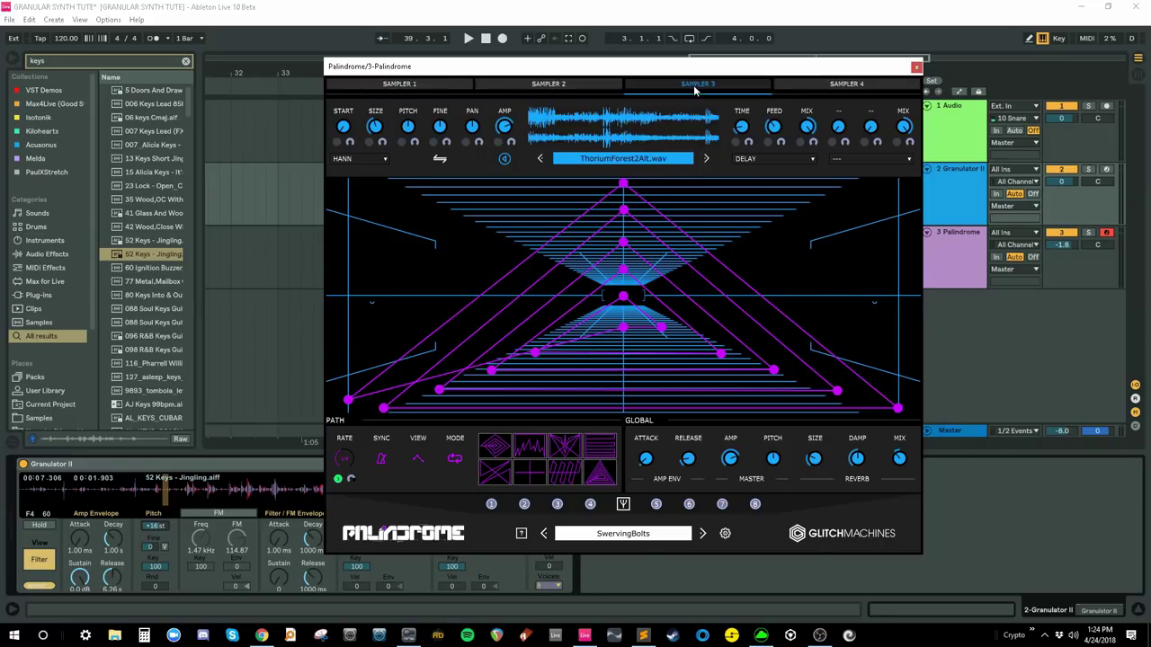
pyautogui.click(536, 86)
pyautogui.click(438, 86)
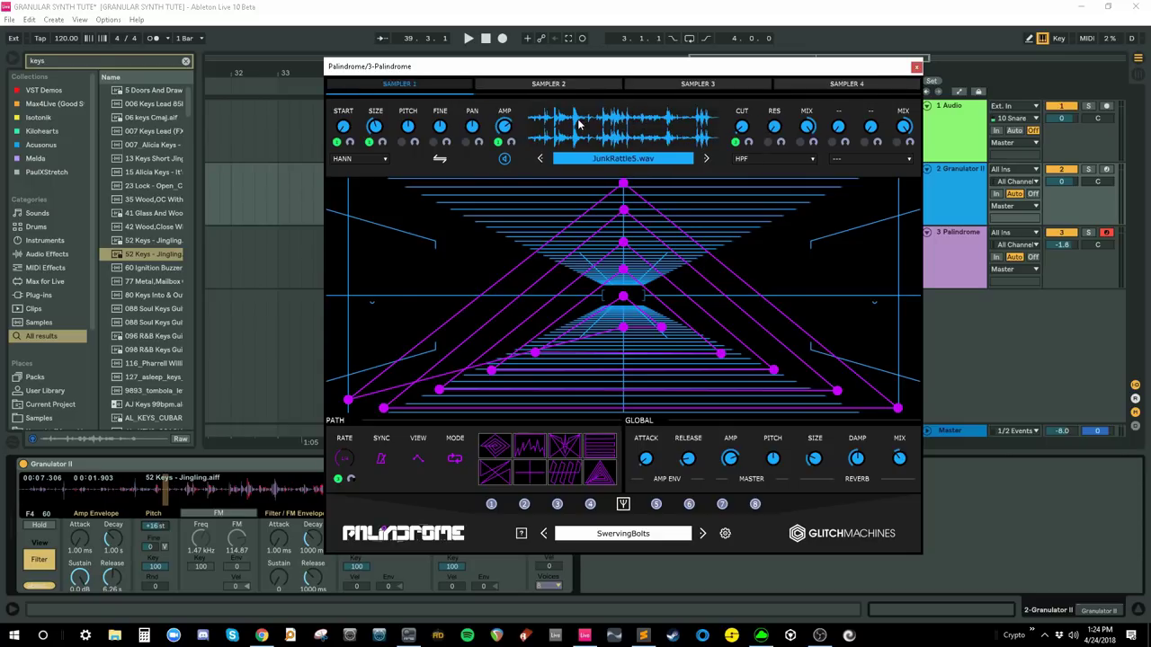
pyautogui.click(561, 87)
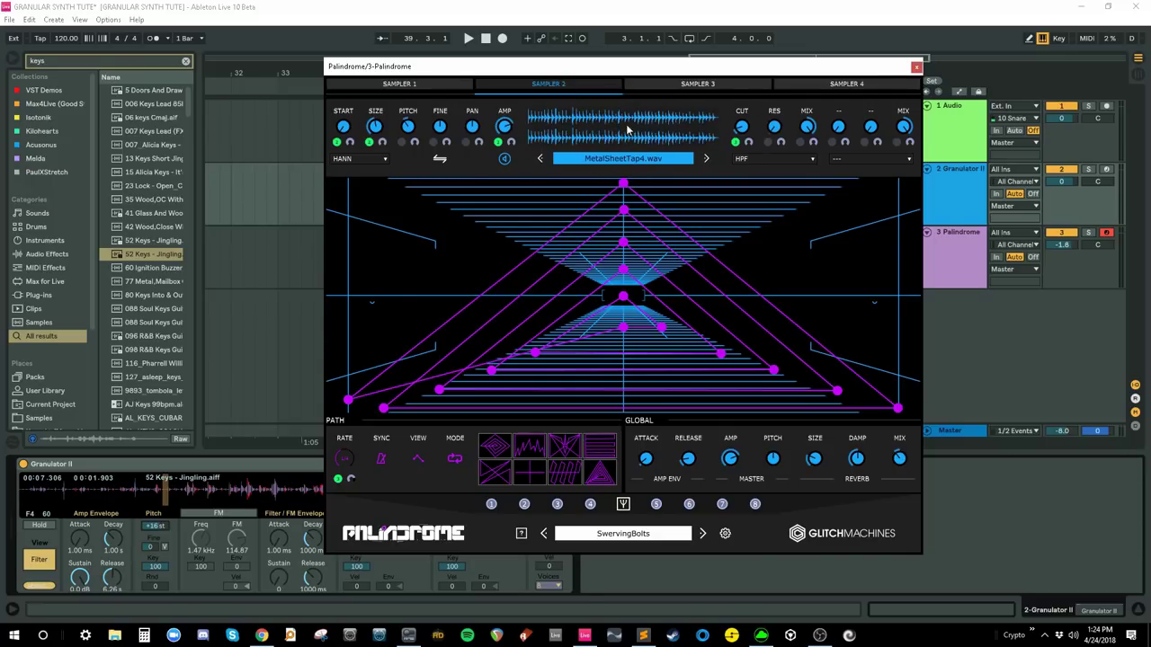
pyautogui.click(749, 87)
pyautogui.click(818, 85)
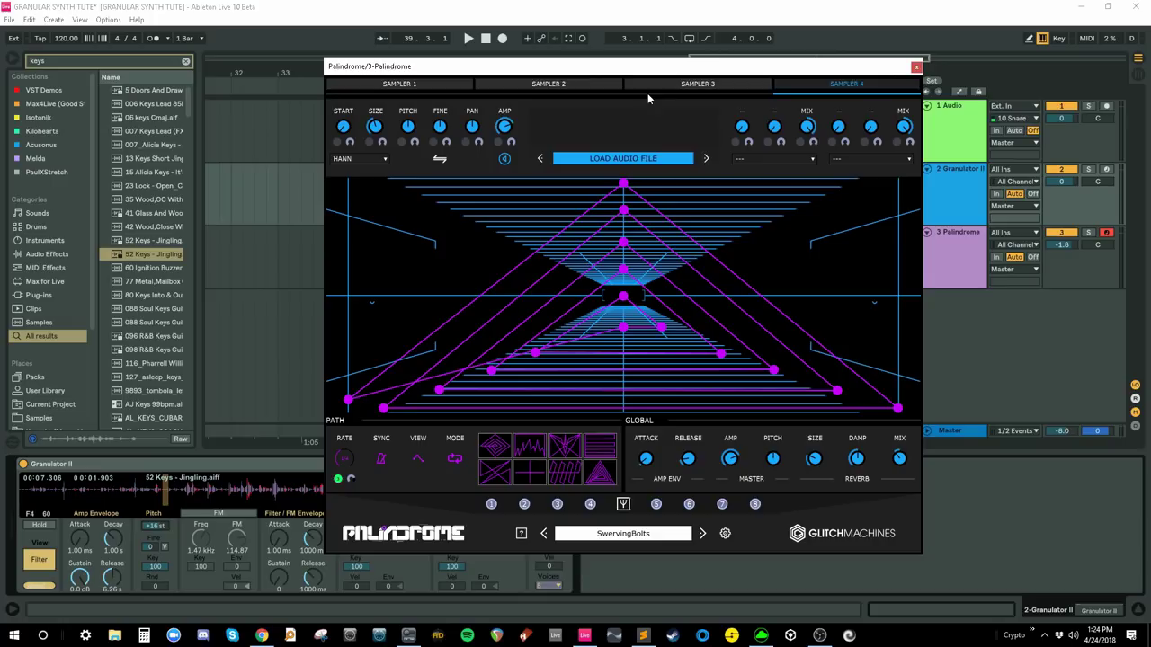
pyautogui.click(647, 90)
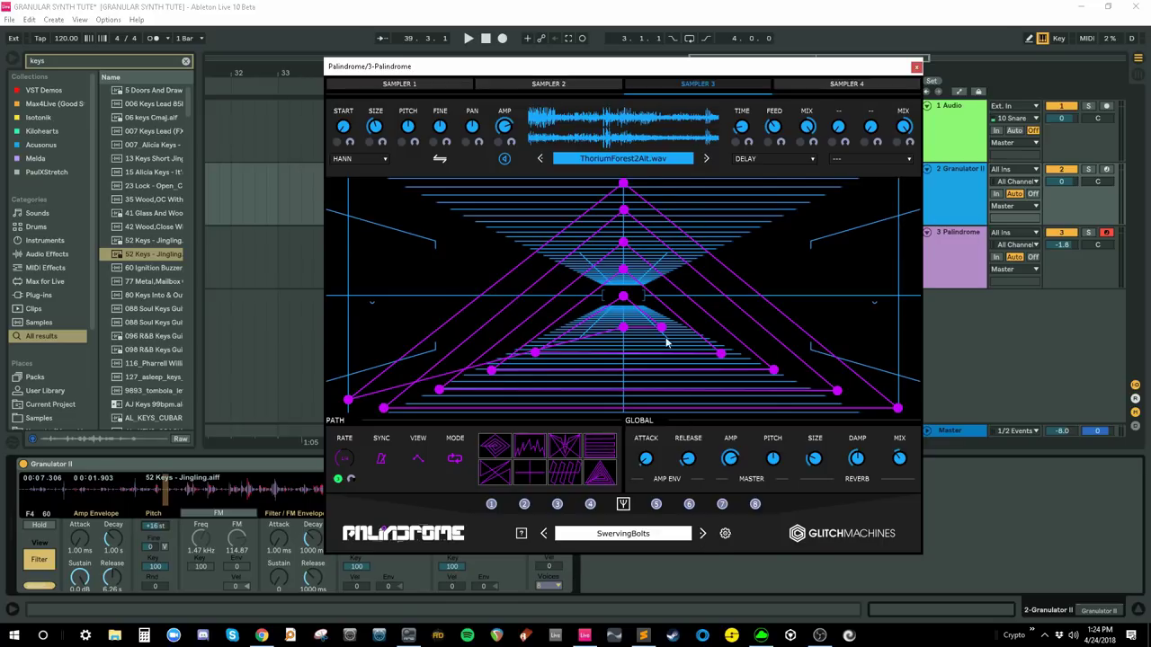
# - Browse the factory sample list in Sampler 3, and load DontGetAnyBigger.wav into Sampler 1
pyautogui.click(661, 165)
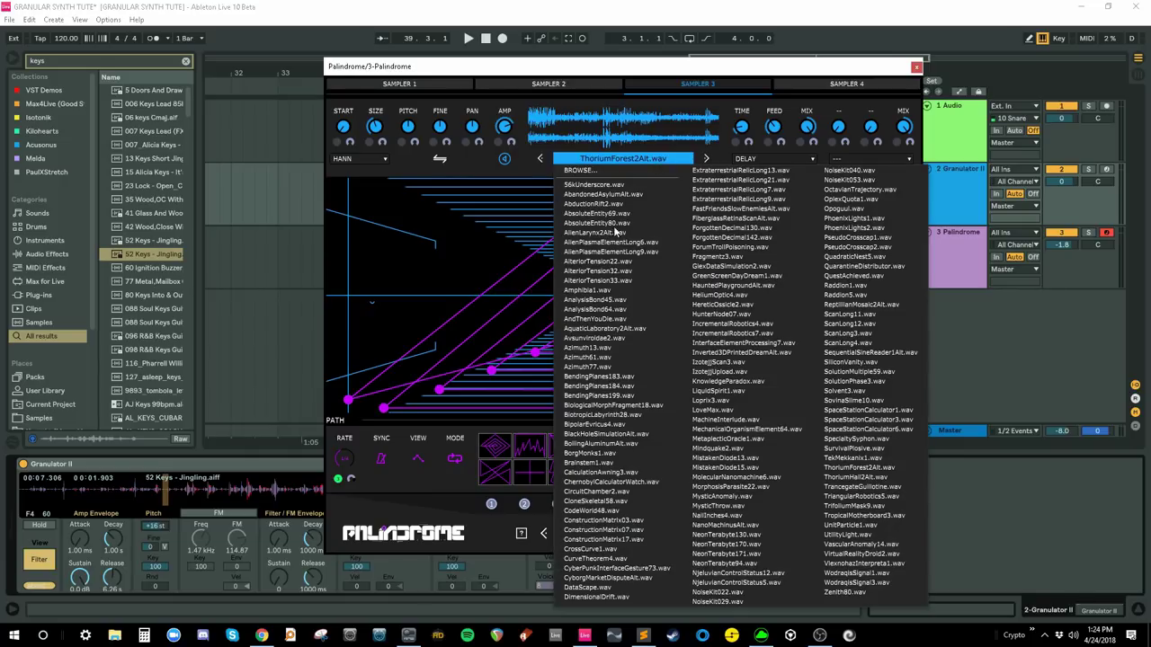
pyautogui.click(870, 318)
pyautogui.click(450, 90)
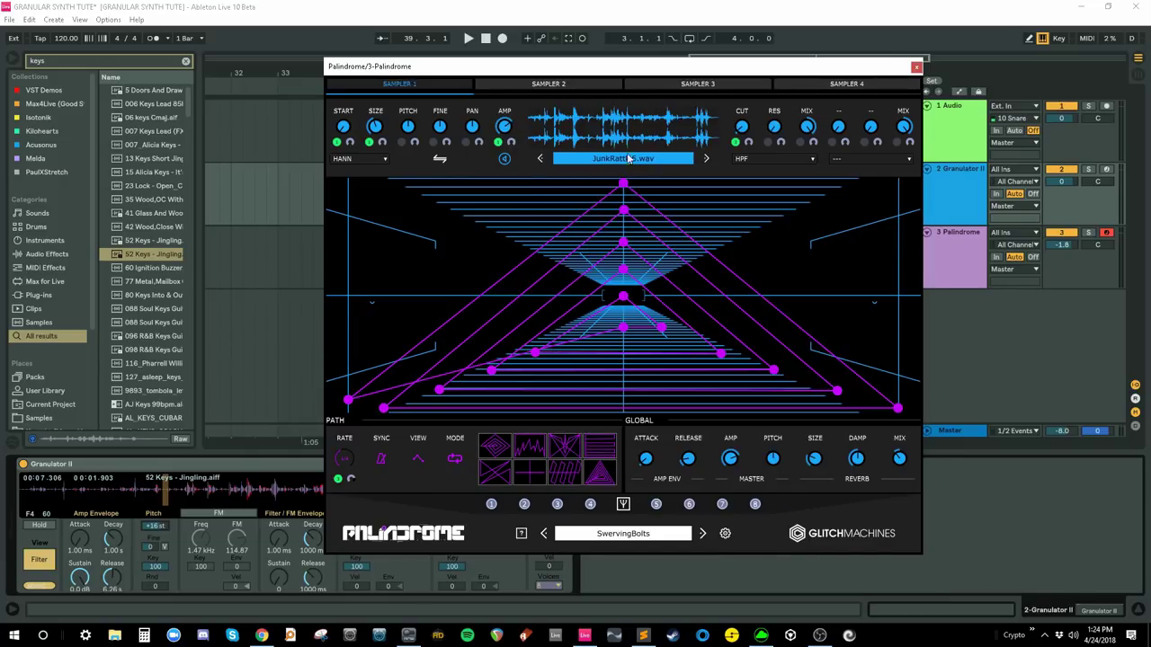
pyautogui.click(623, 160)
pyautogui.click(736, 249)
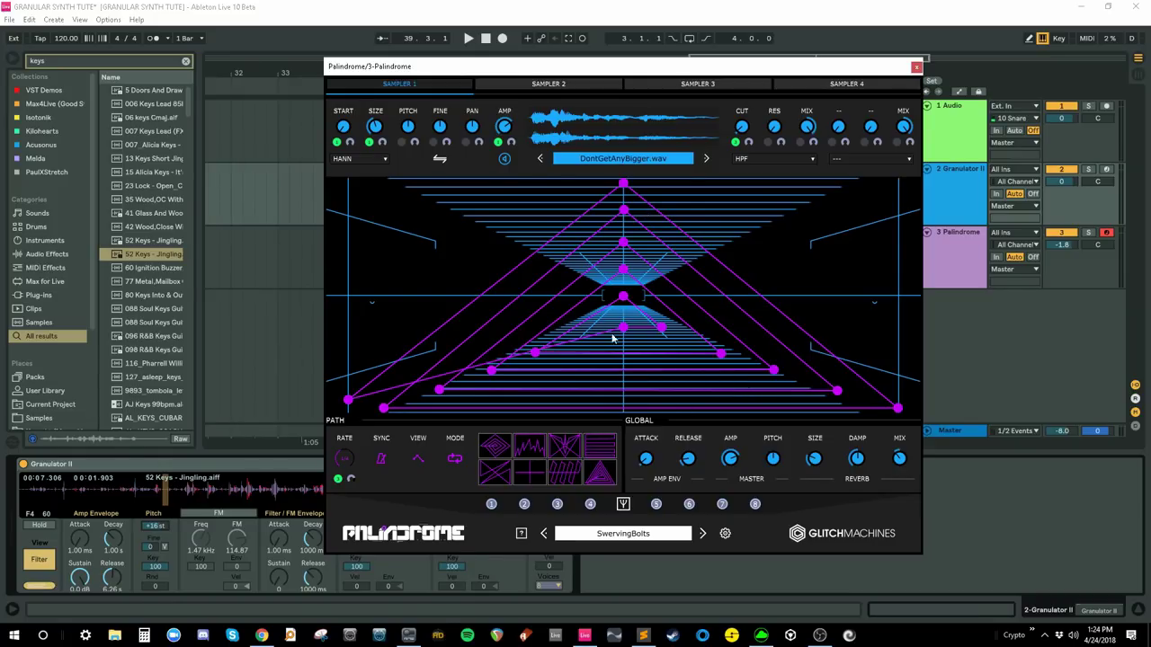
# - Audition the presets TimeShifter and TwistedDrill1, and set the Palindrome track's volume to -3.3 dB
pyautogui.click(703, 533)
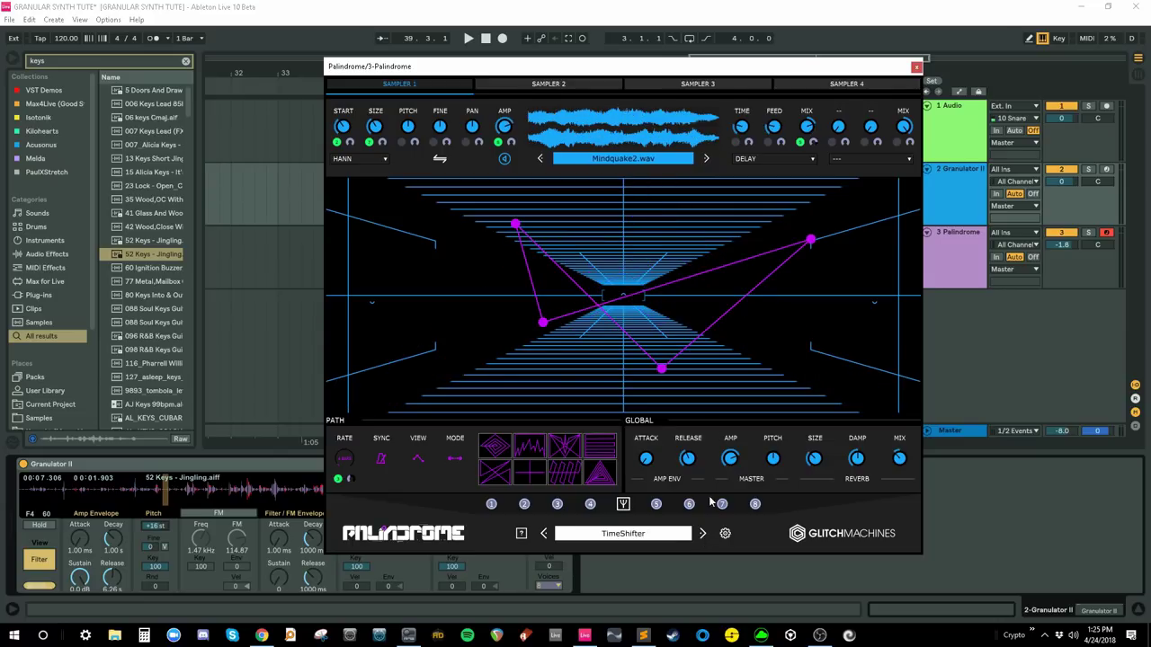
pyautogui.moveTo(686, 72); pyautogui.dragTo(636, 73)
pyautogui.moveTo(1062, 244); pyautogui.dragTo(1062, 249)
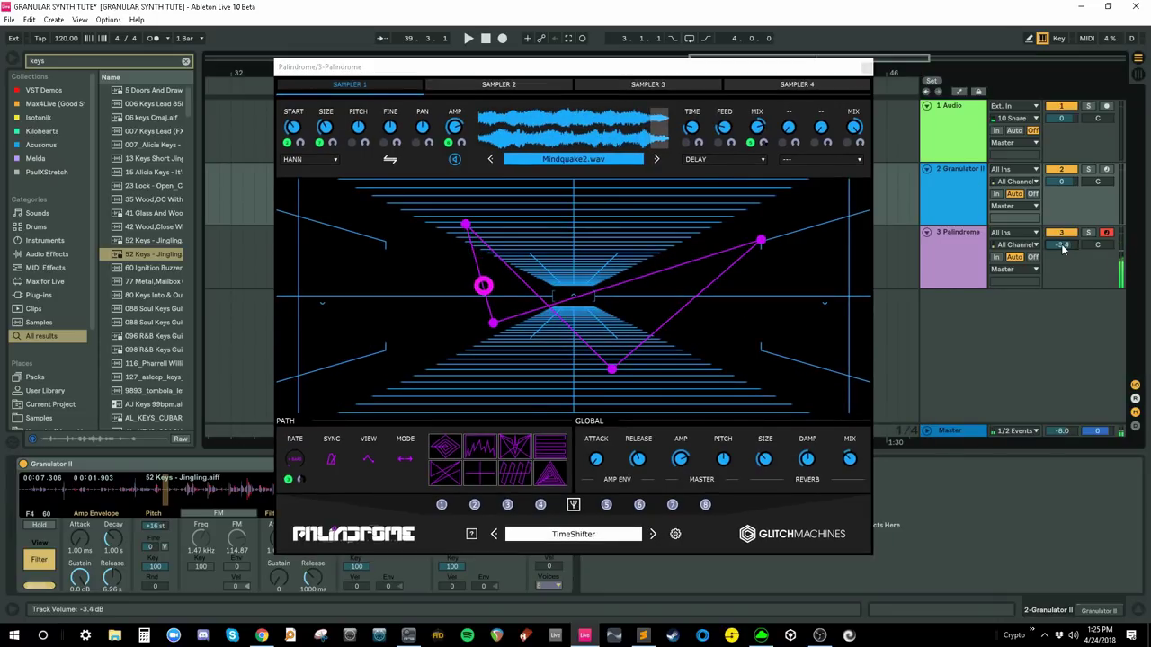
pyautogui.click(654, 534)
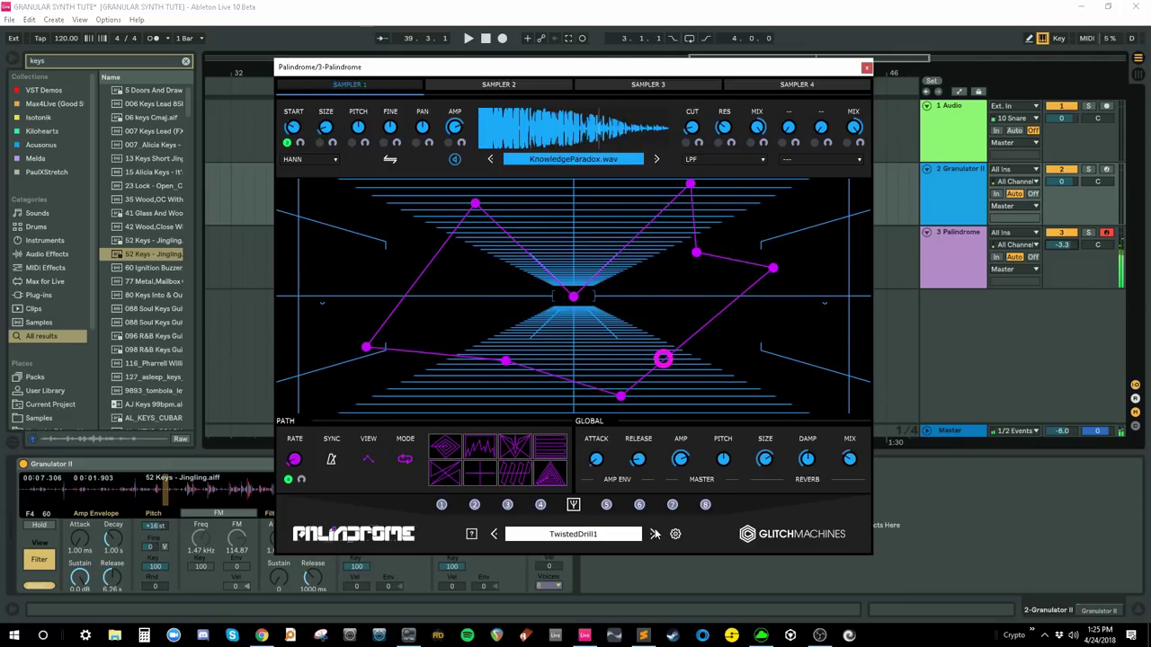
pyautogui.click(490, 86)
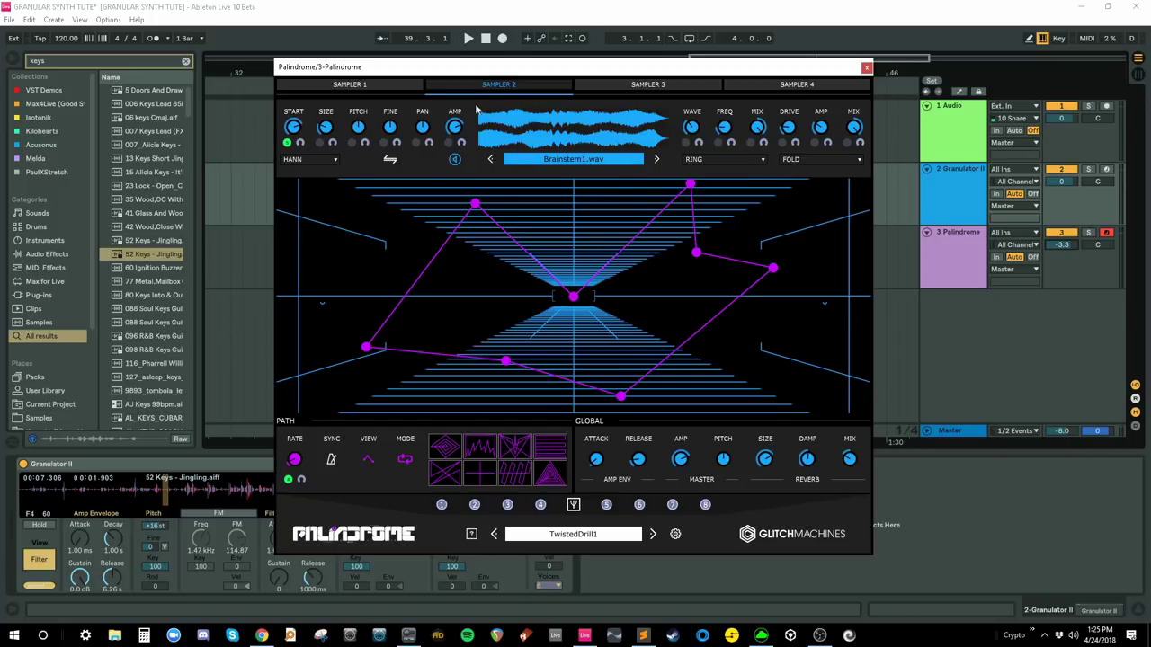
# - Close the plug-in window and delete the Palindrome device from the third track
pyautogui.click(866, 69)
pyautogui.click(966, 235)
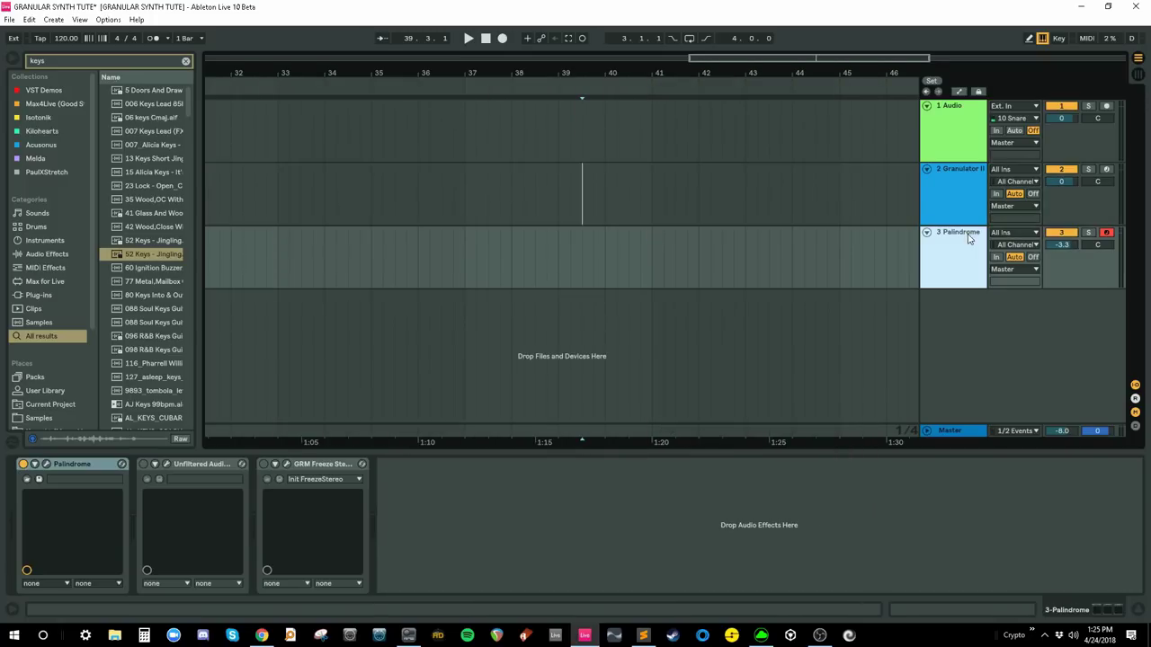
pyautogui.click(74, 465)
pyautogui.press('Delete')
# - Search the browser for "palindrome" and load a fresh Palindrome instance onto the third track
pyautogui.hotkey('ctrl', 'f')
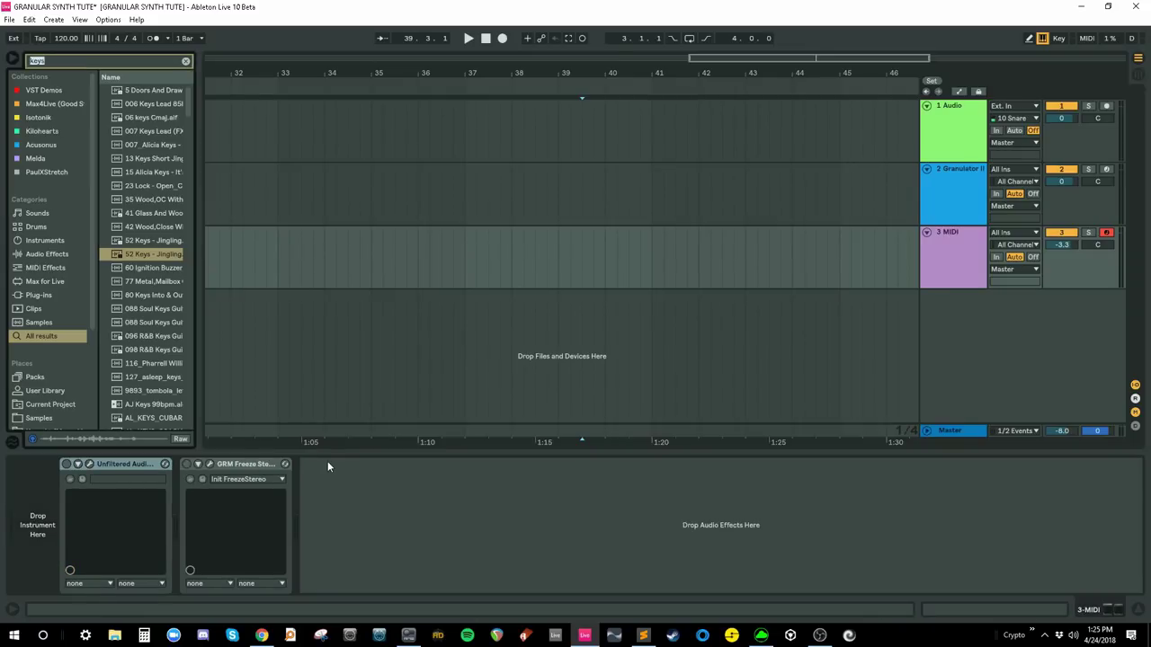
pyautogui.write('palindrome')
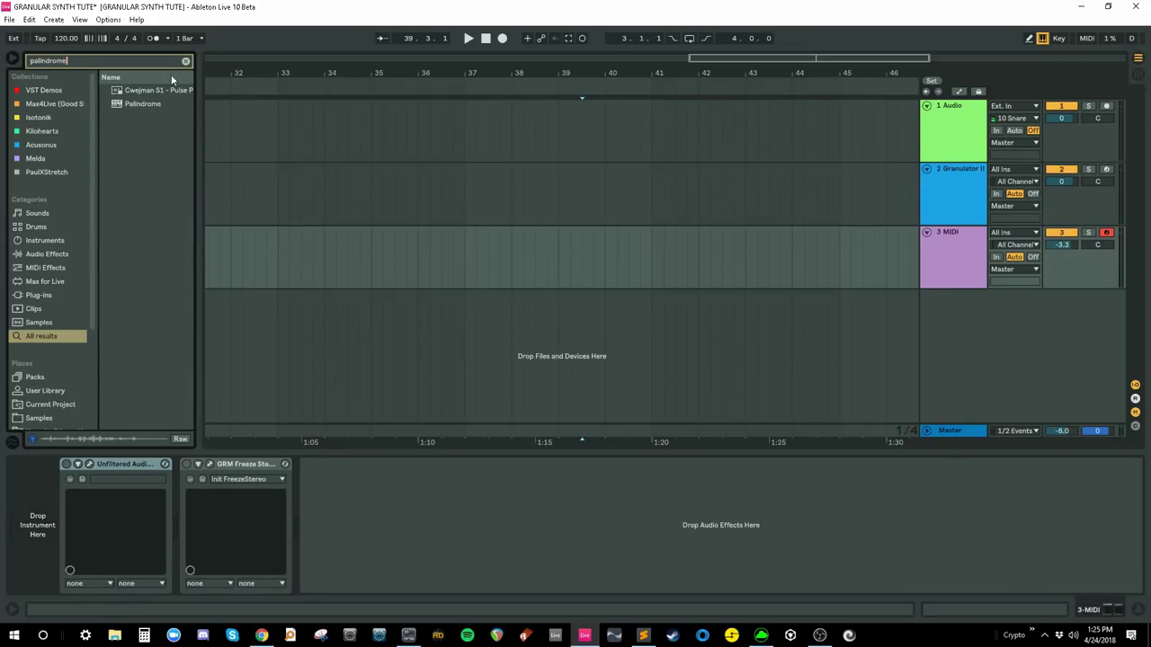
pyautogui.doubleClick(142, 104)
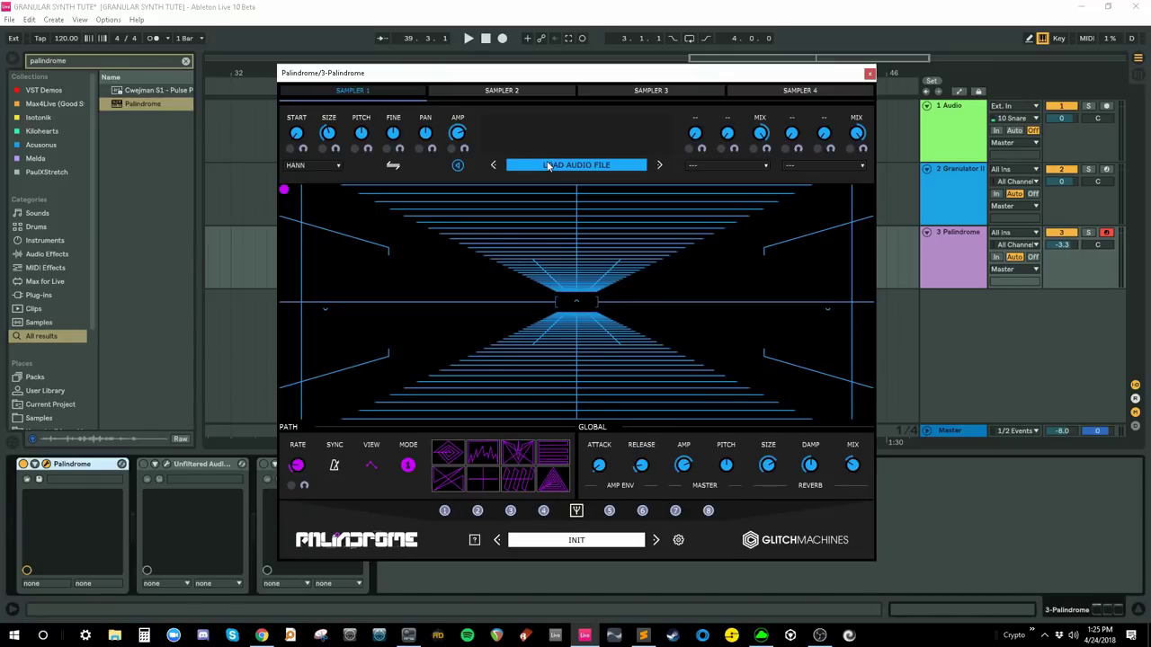
# - Load BEN GLITCHY SOUND.wav from the PALINDROME_SAMPLES folder into Sampler 1
pyautogui.click(575, 165)
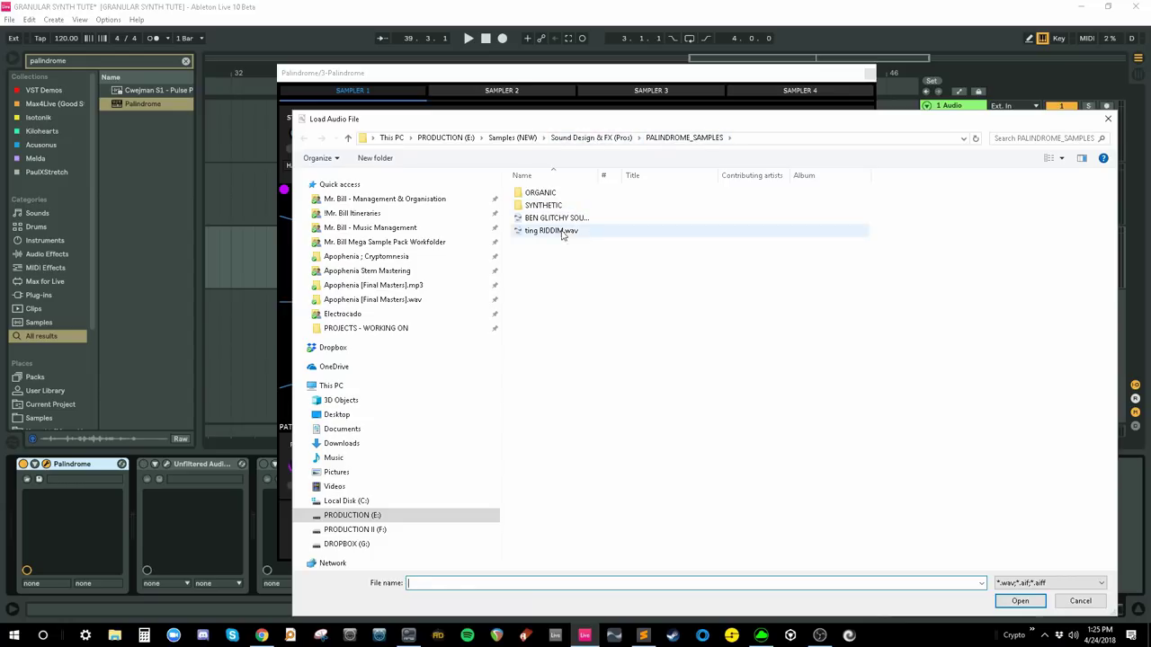
pyautogui.moveTo(599, 172); pyautogui.dragTo(701, 174)
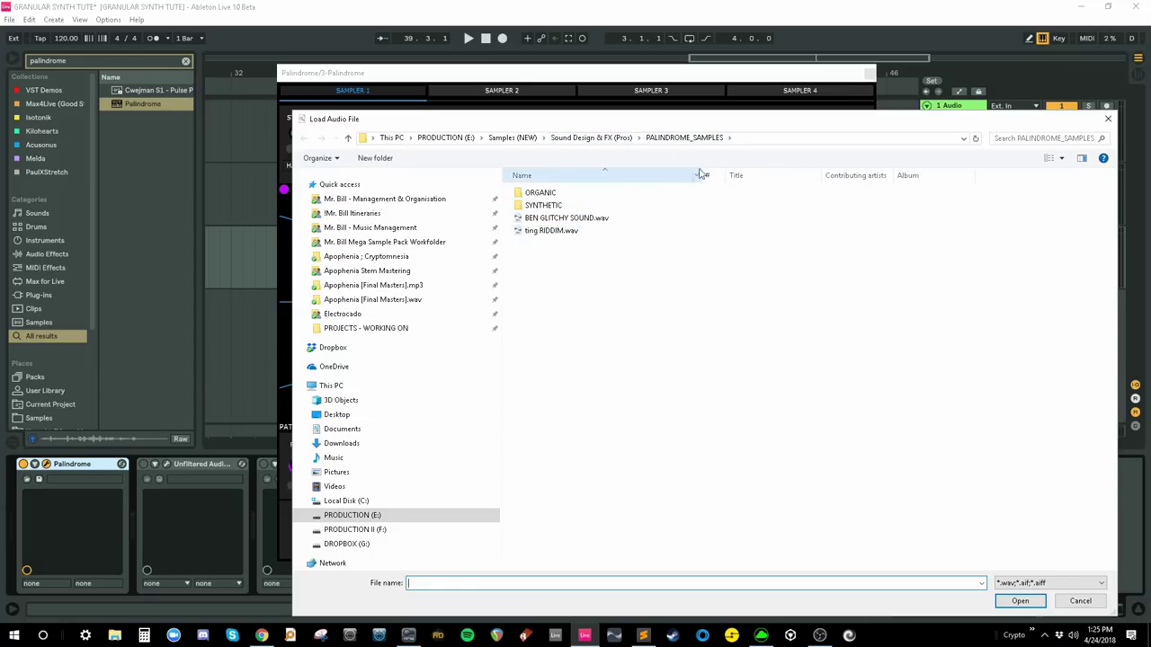
pyautogui.click(566, 218)
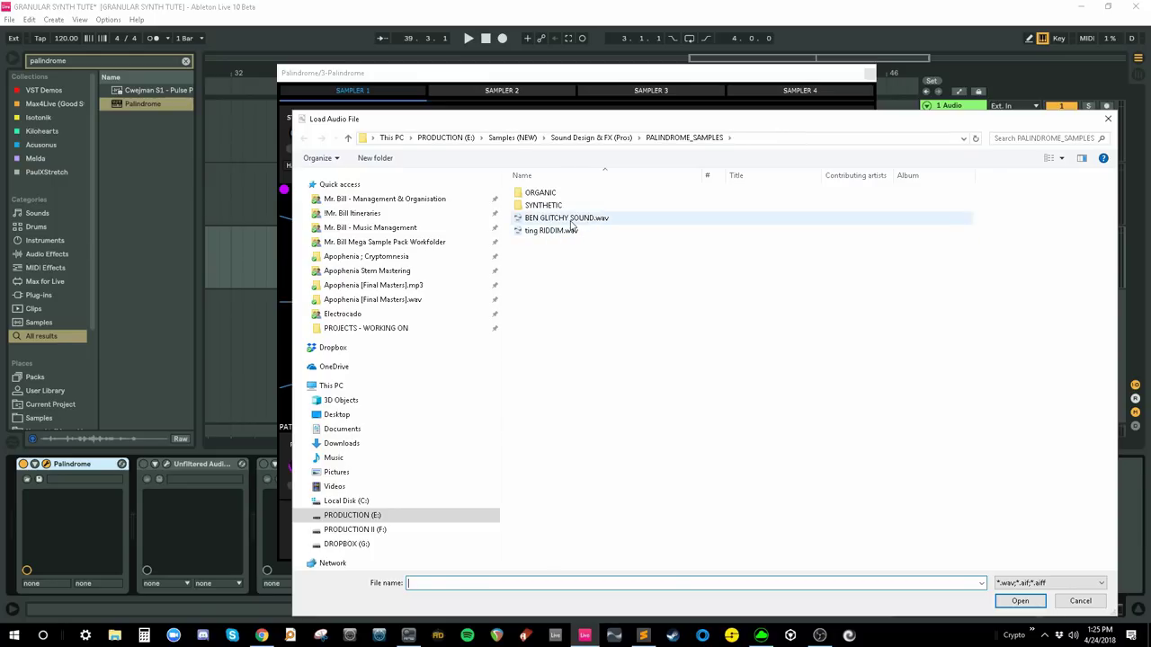
pyautogui.doubleClick(566, 218)
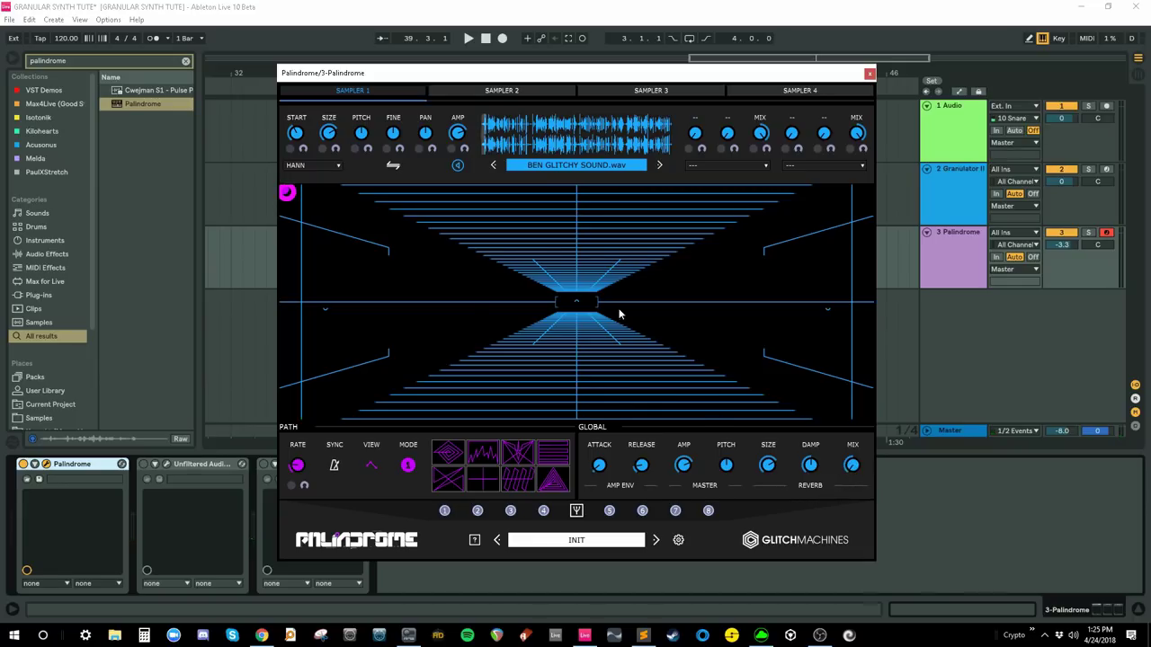
# - Assign Envelope 1 to Sampler 1's start and shape it into a looping downward ramp across the full envelope width
pyautogui.click(577, 510)
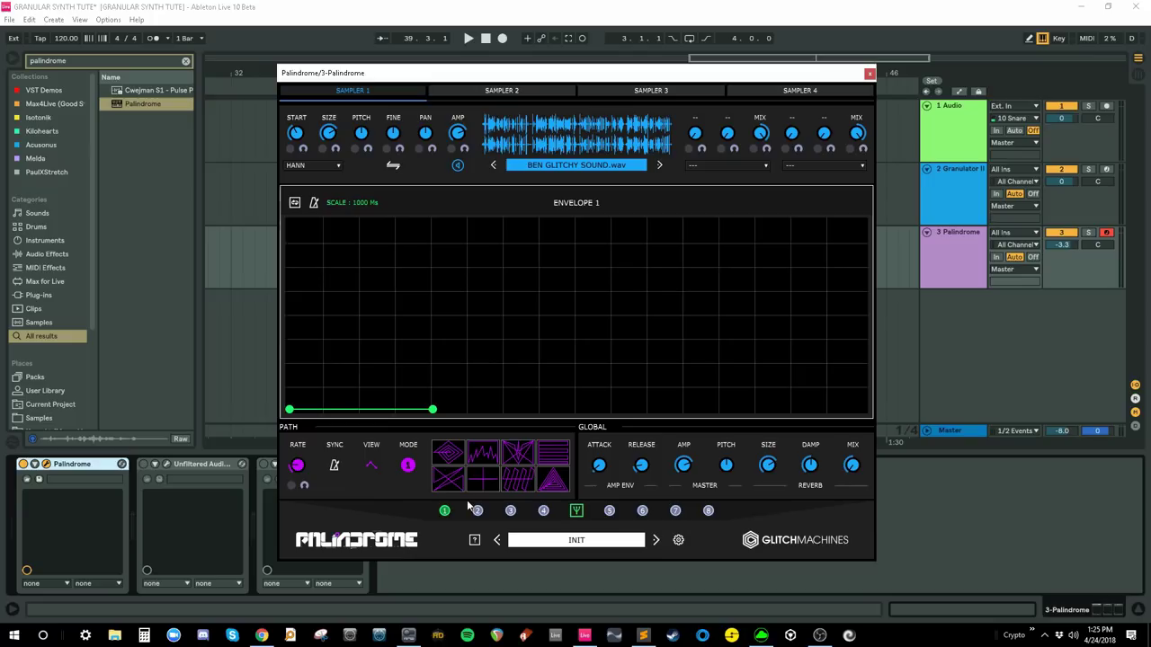
pyautogui.click(289, 150)
pyautogui.moveTo(432, 411); pyautogui.dragTo(493, 350)
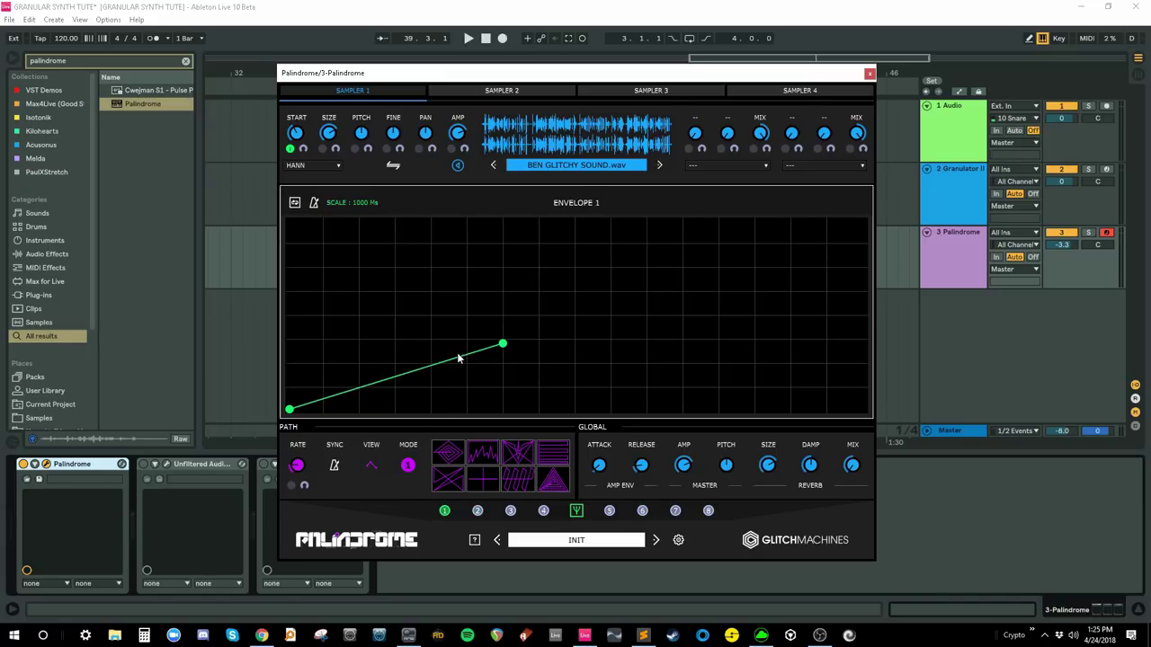
pyautogui.moveTo(291, 408); pyautogui.dragTo(290, 238)
pyautogui.moveTo(502, 344); pyautogui.dragTo(859, 477)
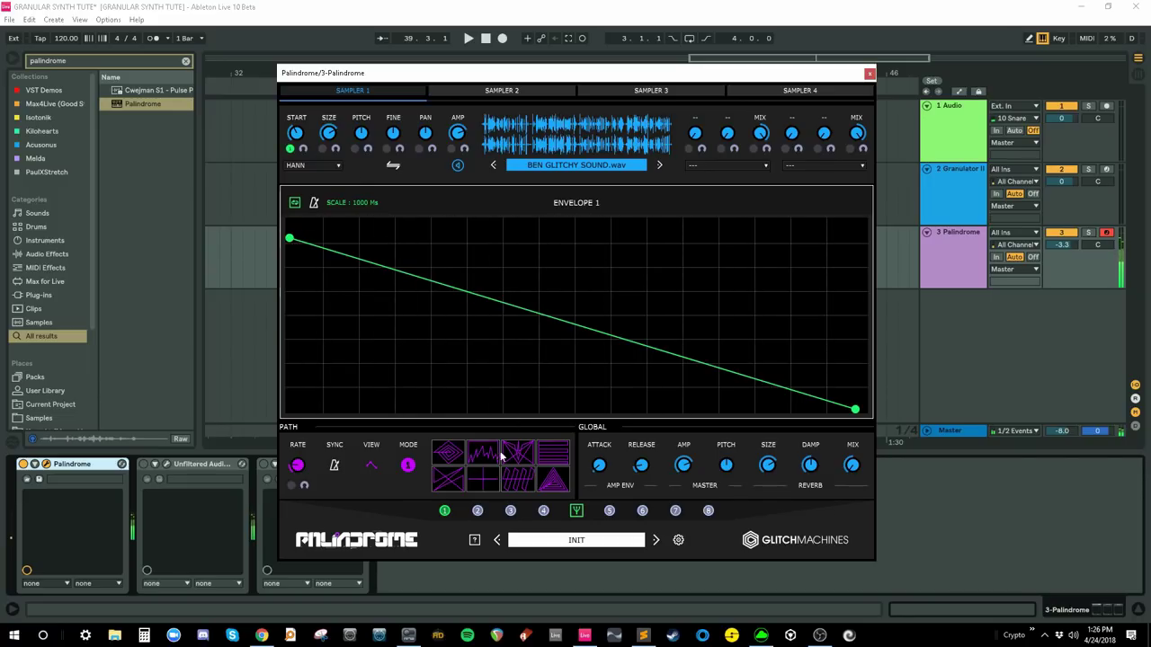
# - Shape Envelope 2 into a full-width rising ramp modulating Sampler 1's grain size, and shift the computer keyboard octave to C3 to D4
pyautogui.click(478, 511)
pyautogui.moveTo(433, 410); pyautogui.dragTo(913, 176)
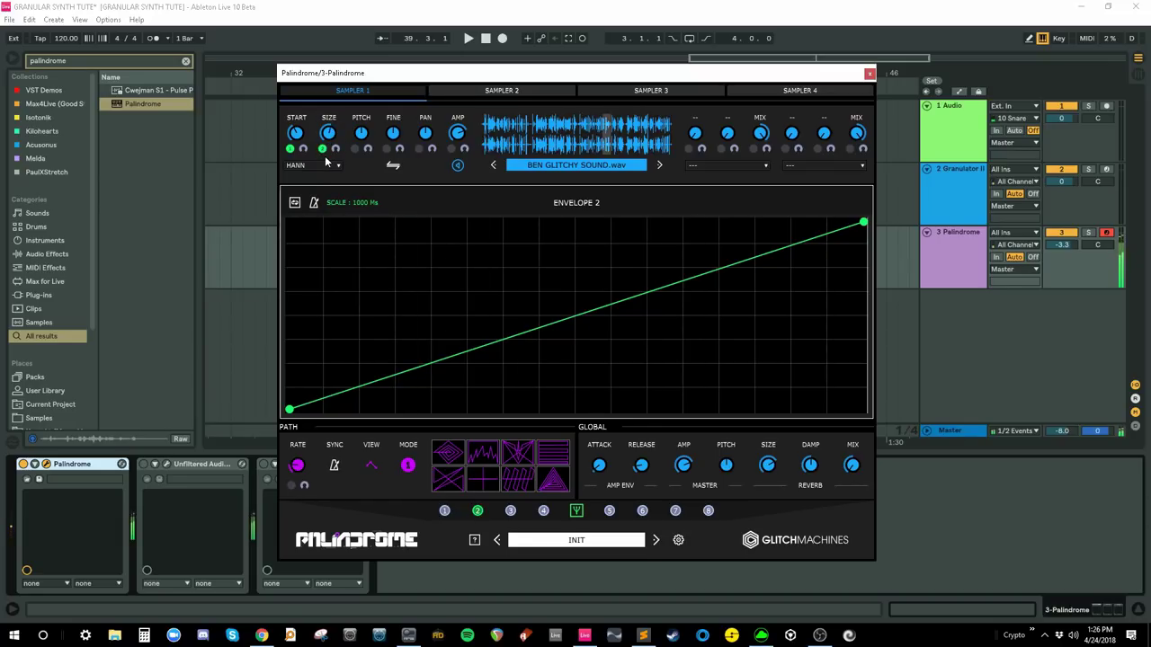
pyautogui.press('x')
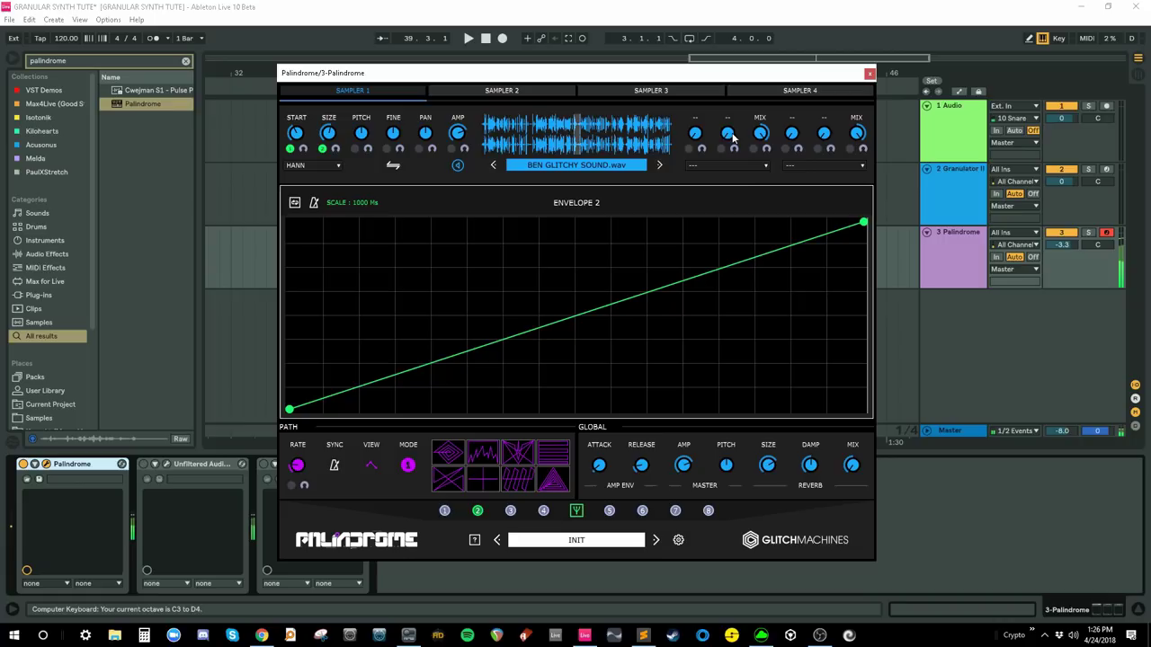
# - Set Sampler 1's first effect to DRIVE
pyautogui.click(730, 166)
pyautogui.click(710, 208)
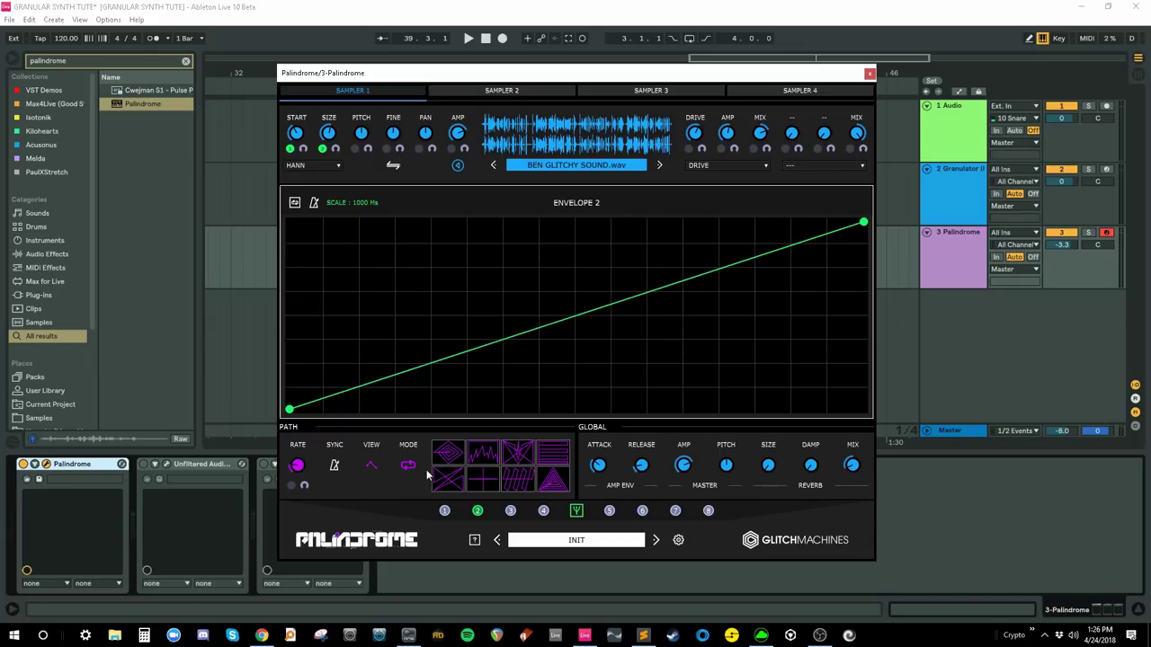
# - Return to the path view and audition Sampler 1 along a looping nested-diamond path
pyautogui.click(582, 511)
pyautogui.click(577, 511)
pyautogui.click(577, 511)
pyautogui.click(576, 510)
pyautogui.click(576, 511)
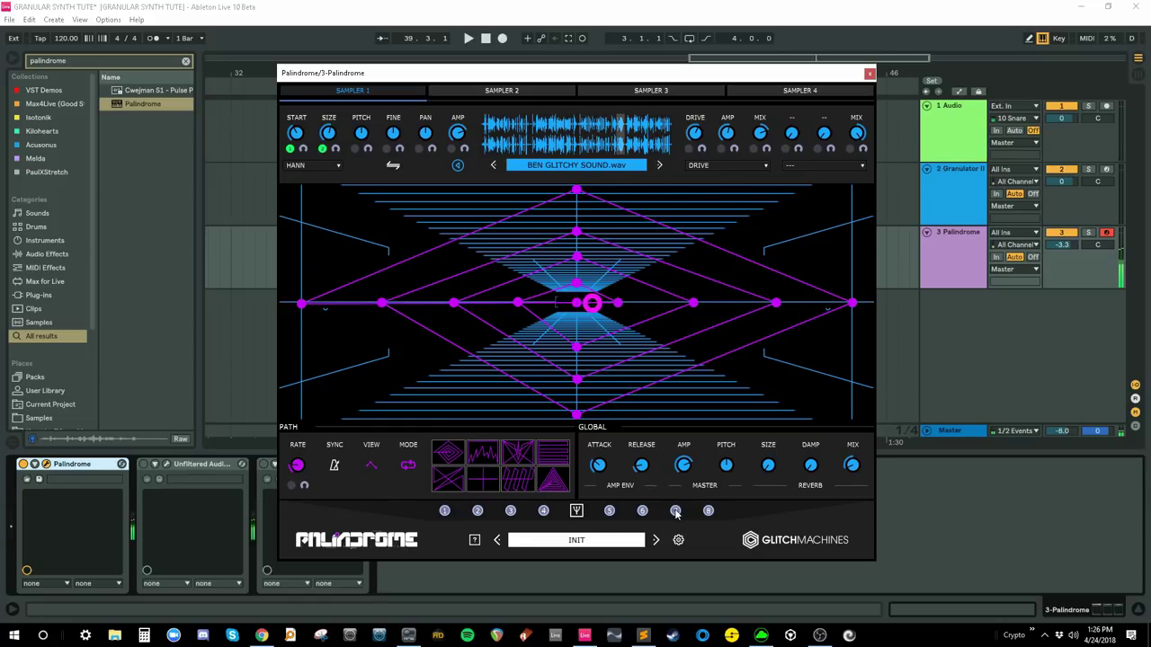
# - Set the path mode to one-shot and load BEN GLITCHY SOUND.wav into Sampler 2
pyautogui.click(406, 475)
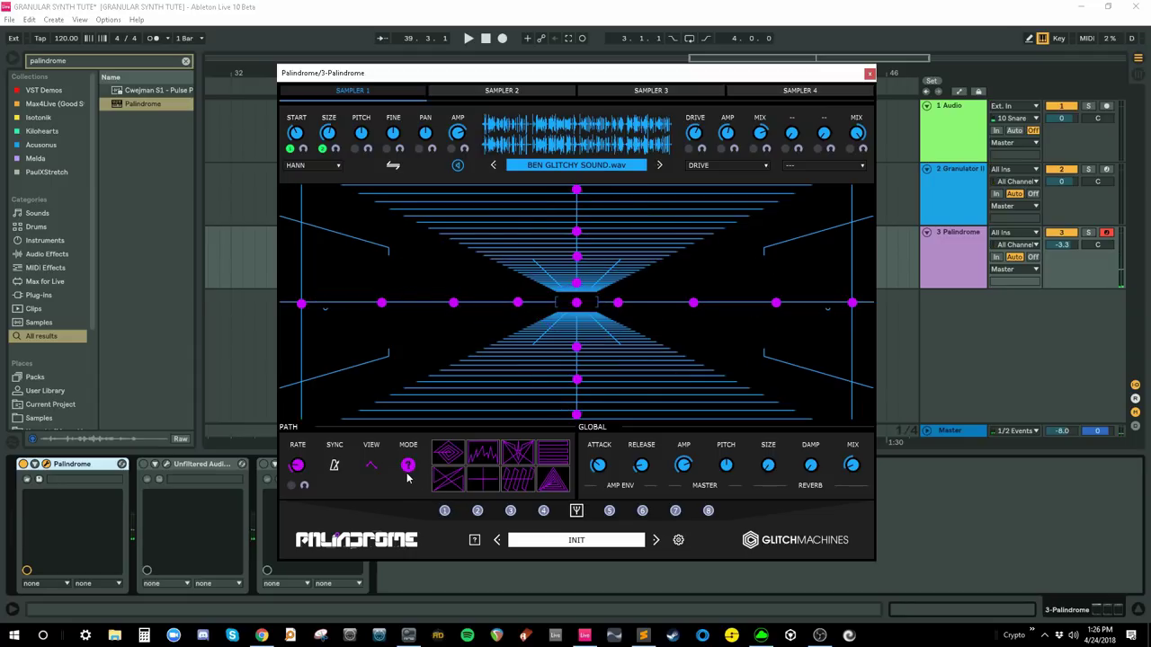
pyautogui.click(407, 467)
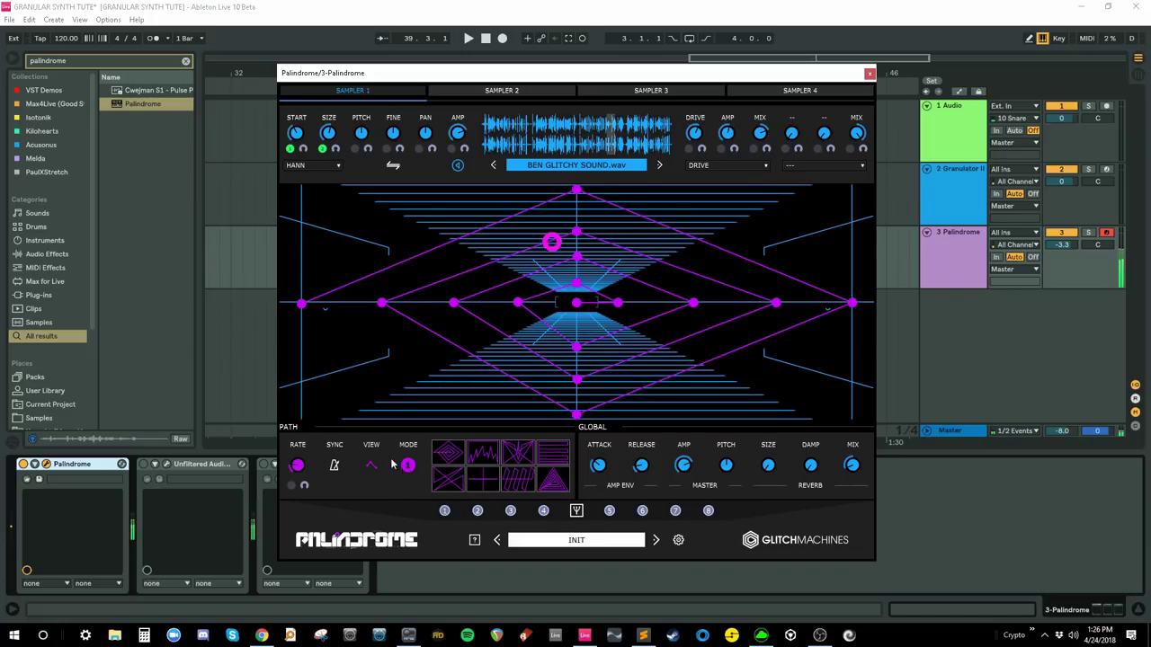
pyautogui.click(499, 90)
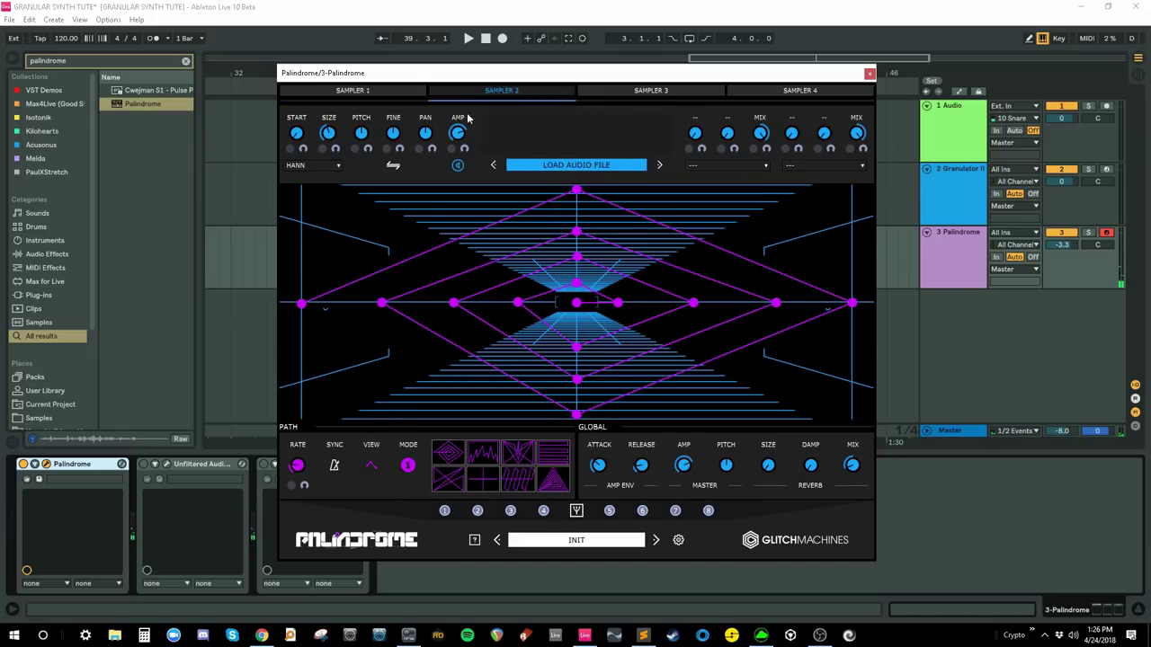
pyautogui.click(555, 165)
pyautogui.click(550, 218)
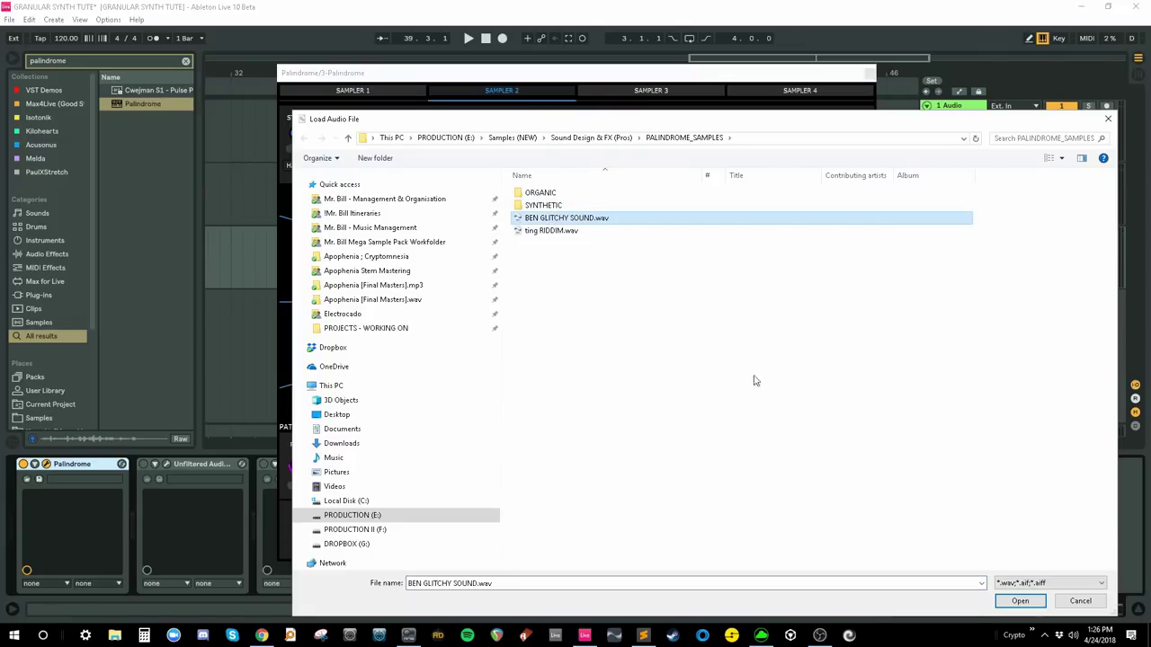
pyautogui.click(1019, 601)
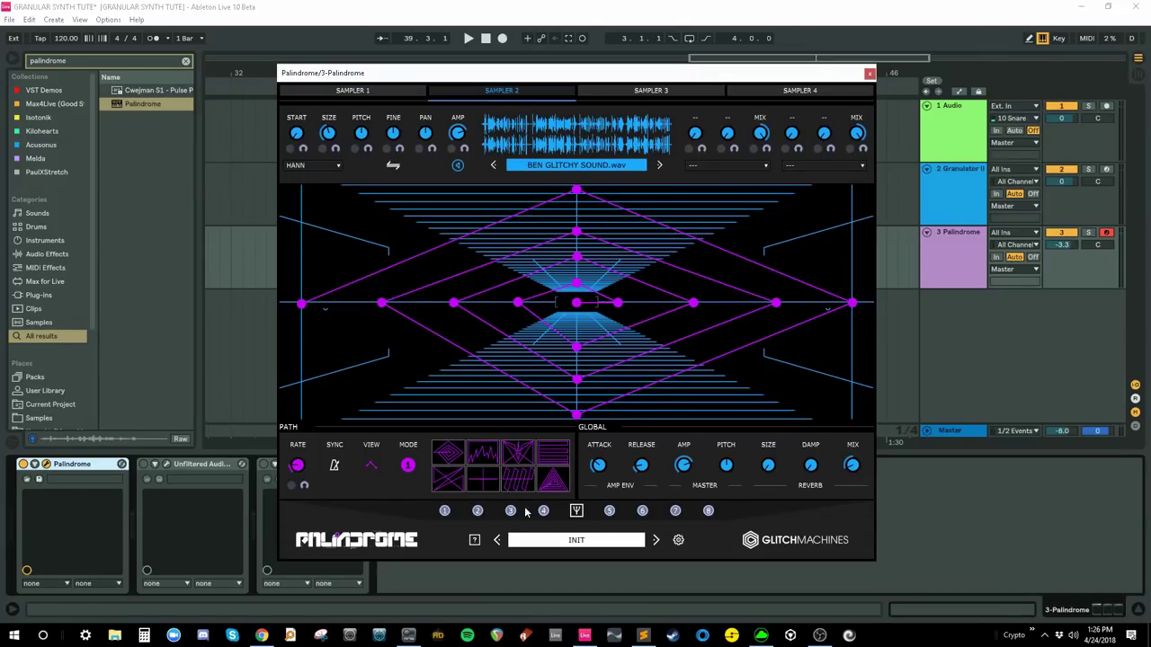
# - Assign Envelope 3 as a short looping downward ramp to Sampler 2's start and Envelope 4 as a short looping rising ramp to its size
pyautogui.click(511, 511)
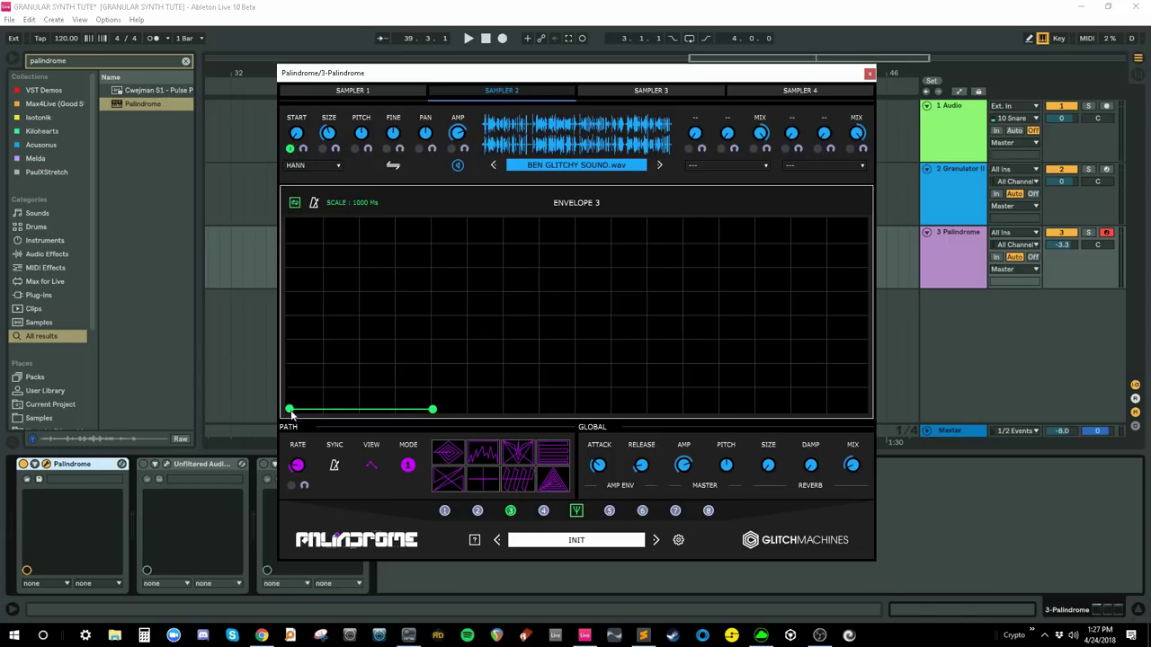
pyautogui.moveTo(290, 410); pyautogui.dragTo(289, 349)
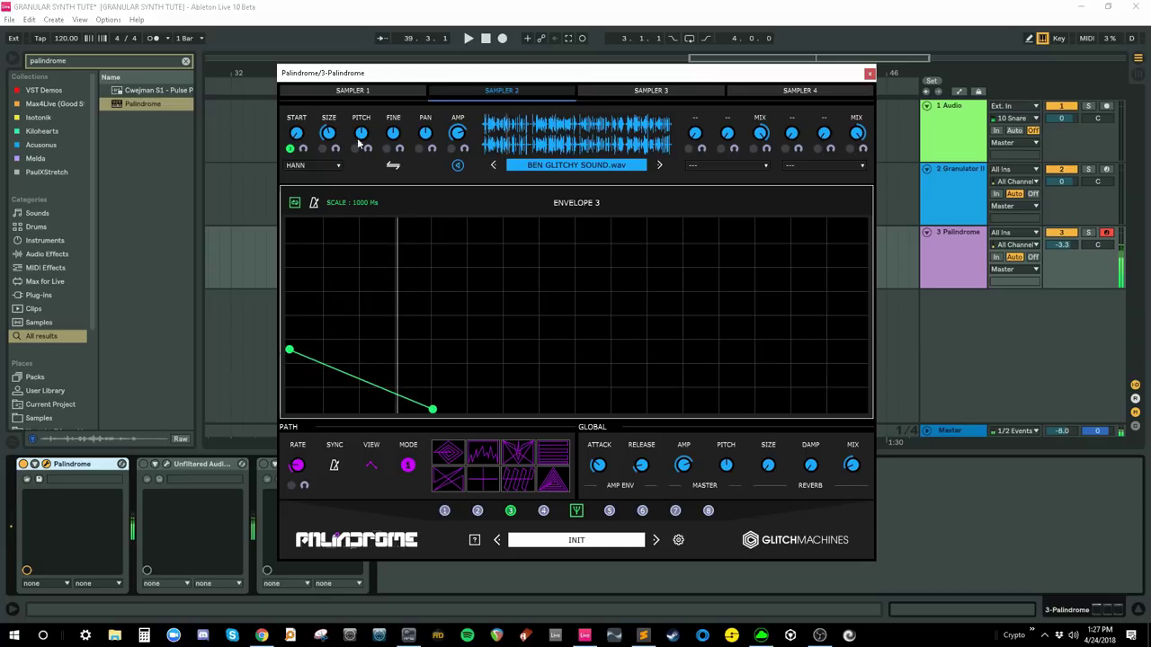
pyautogui.click(542, 511)
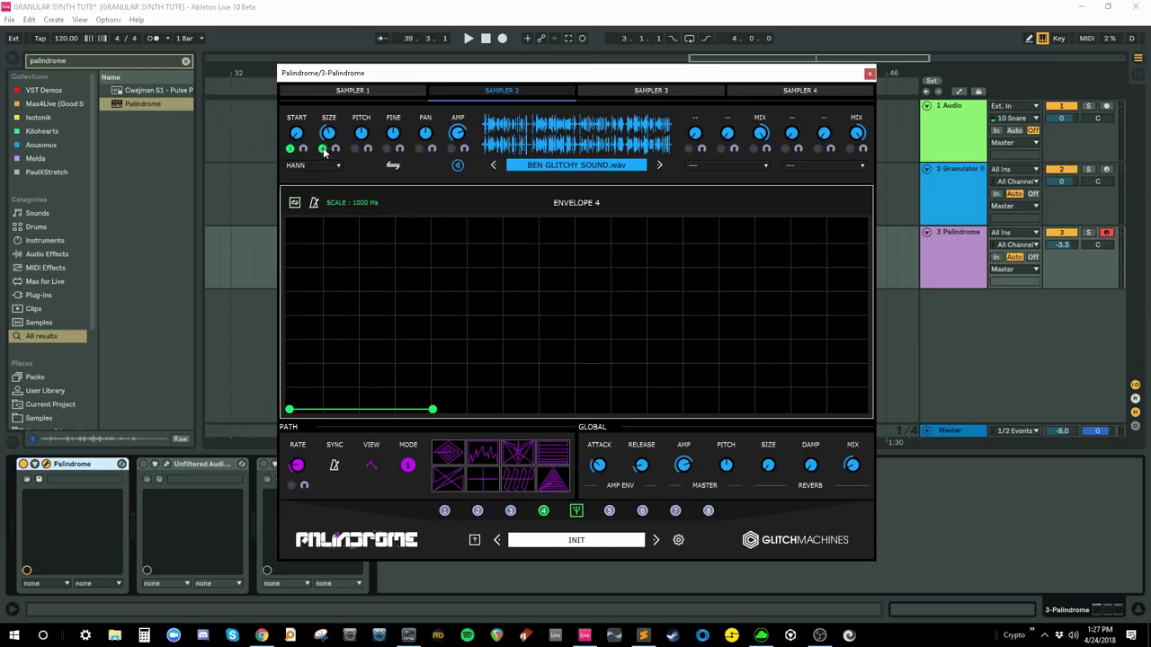
pyautogui.moveTo(429, 407); pyautogui.dragTo(424, 327)
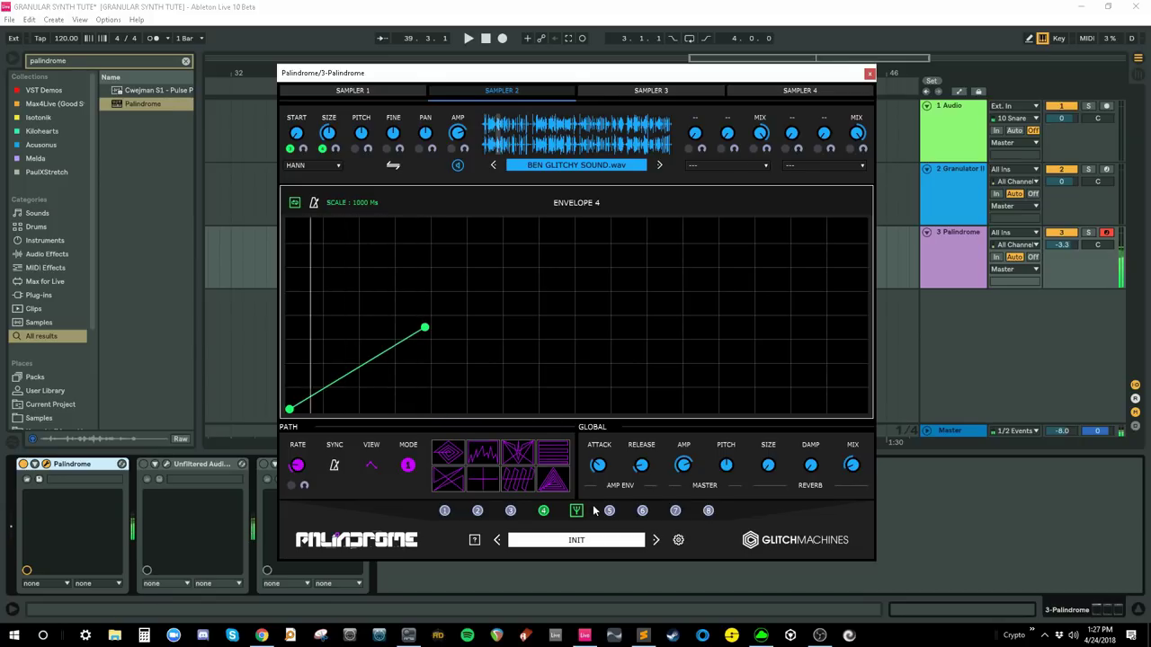
# - Modulate Sampler 2's pitch with Envelope 5, shaped as a looping downward ramp spanning about two-thirds of the envelope width
pyautogui.click(609, 512)
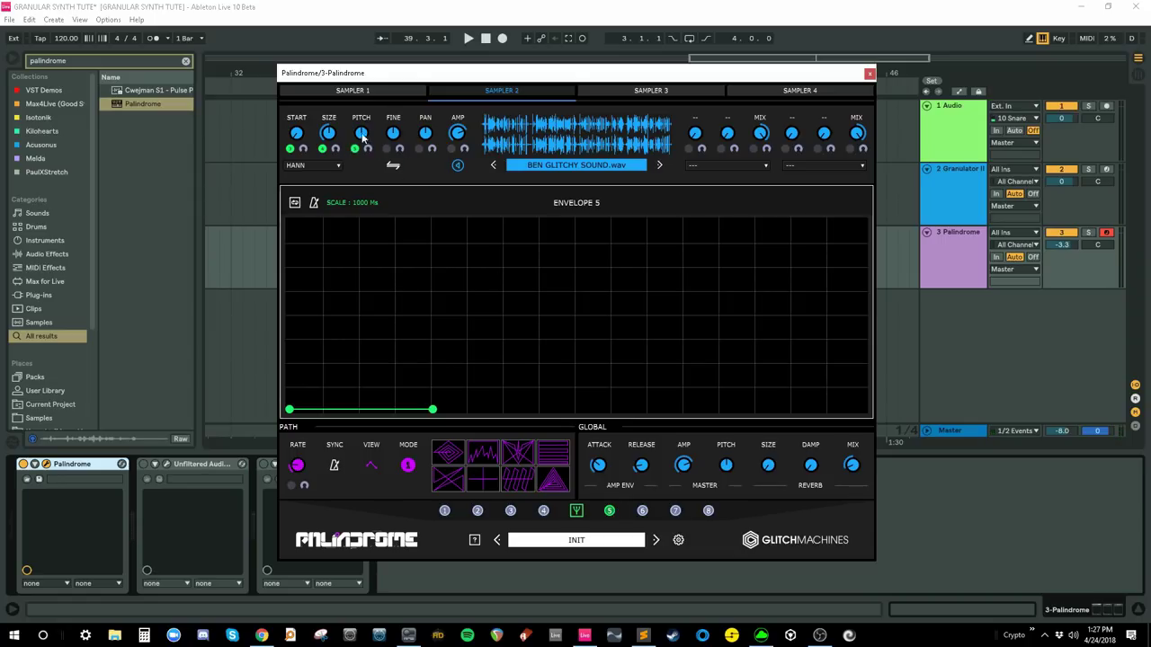
pyautogui.moveTo(290, 409); pyautogui.dragTo(289, 280)
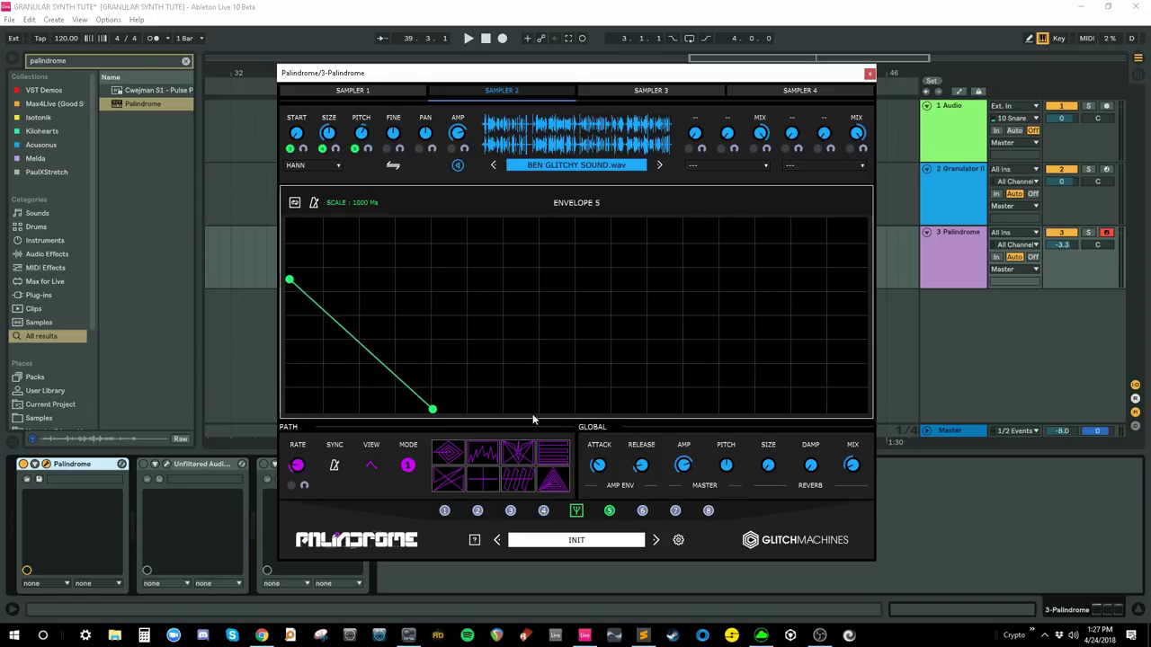
pyautogui.moveTo(432, 409); pyautogui.dragTo(676, 409)
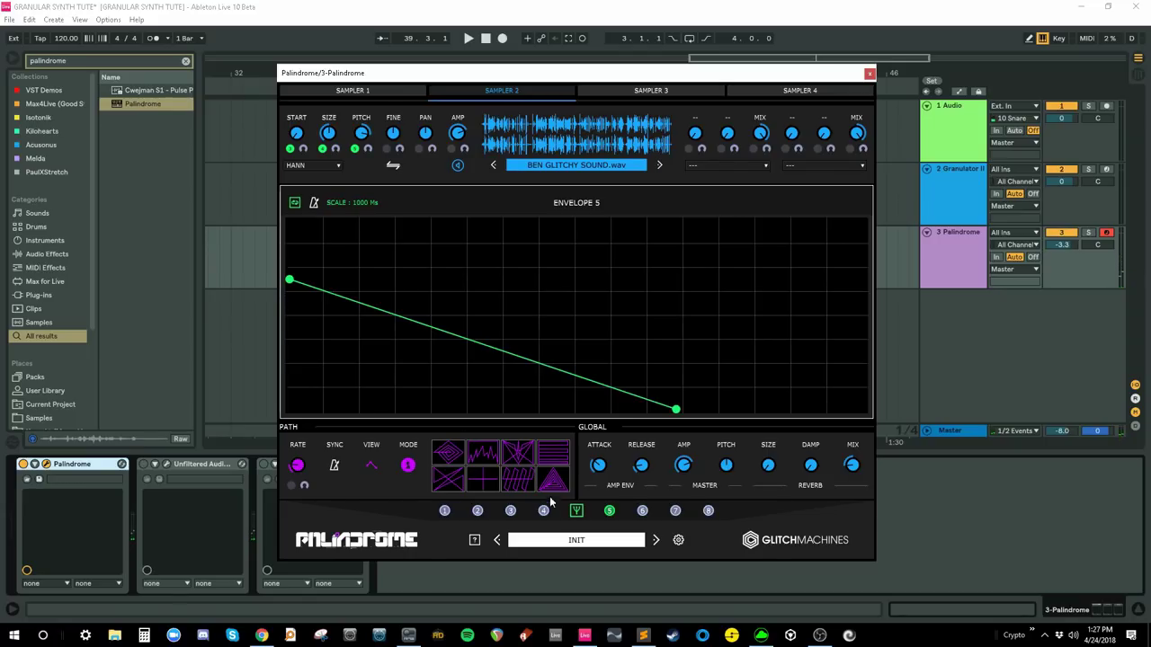
# - Return to the path view, load the third path preset and set Sampler 2's grain window to TRIANGULAR
pyautogui.click(577, 511)
pyautogui.click(530, 462)
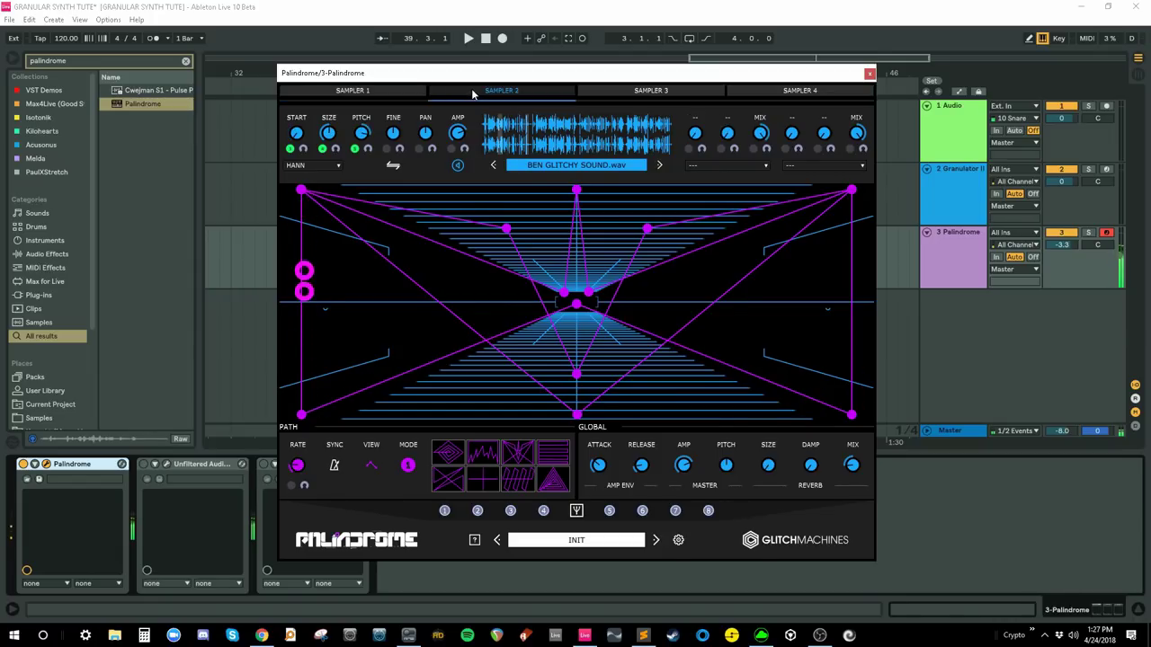
pyautogui.click(313, 165)
pyautogui.click(306, 183)
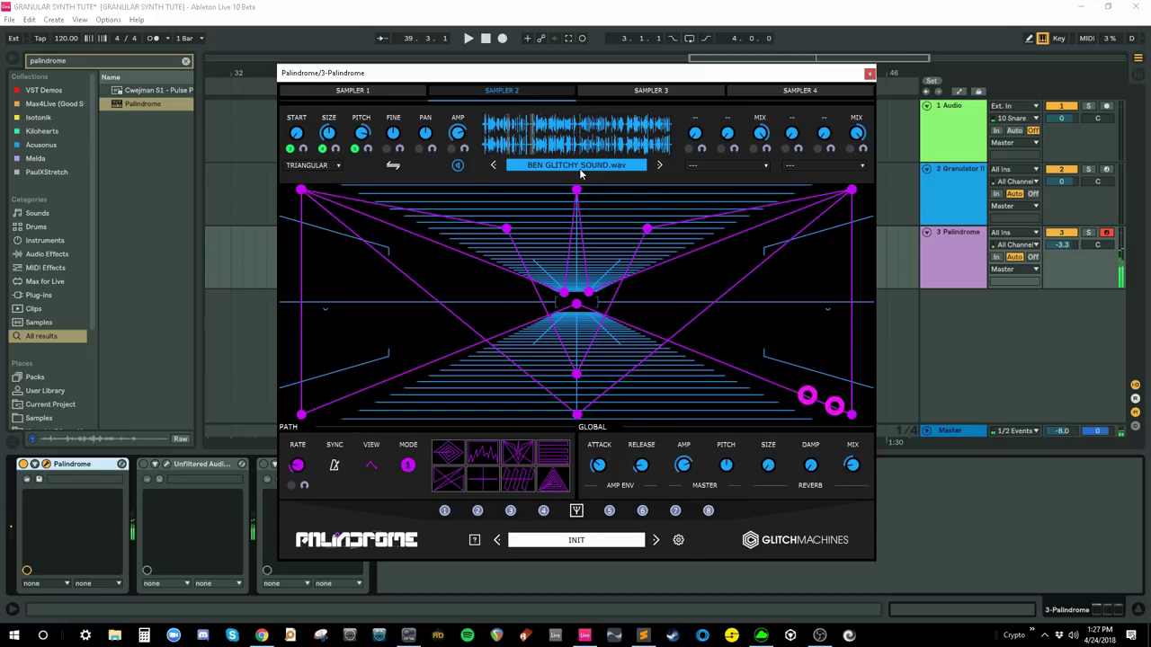
# - Audition the path in loop mode with its connecting lines hidden and restored, and set its mode to back-and-forth
pyautogui.click(374, 96)
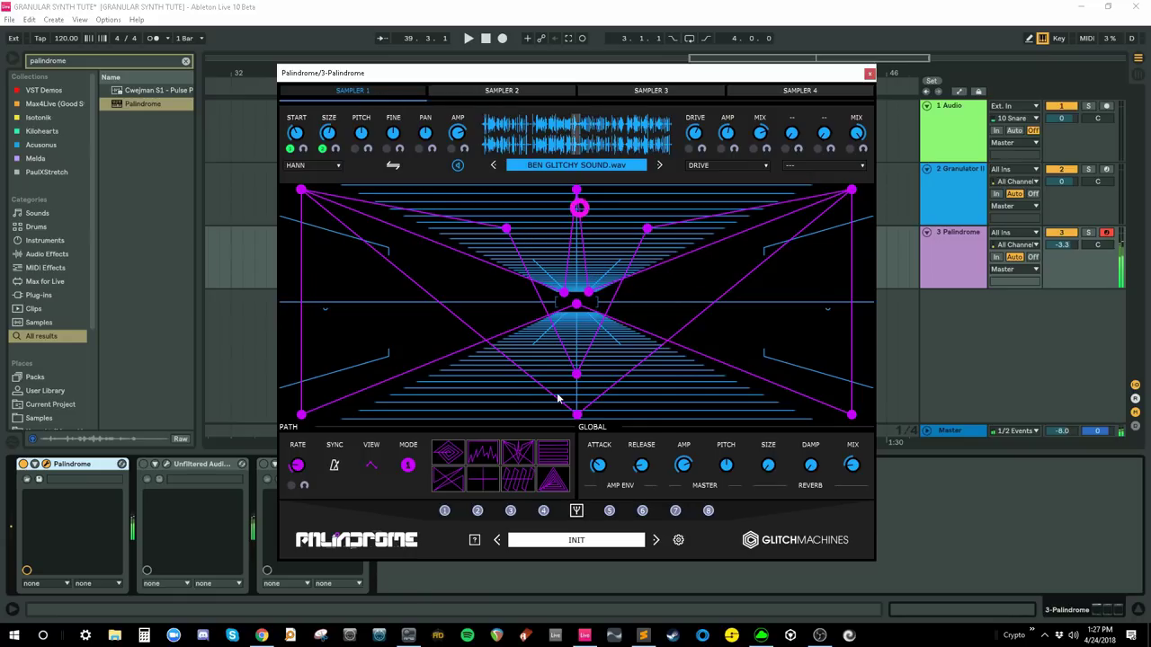
pyautogui.click(408, 464)
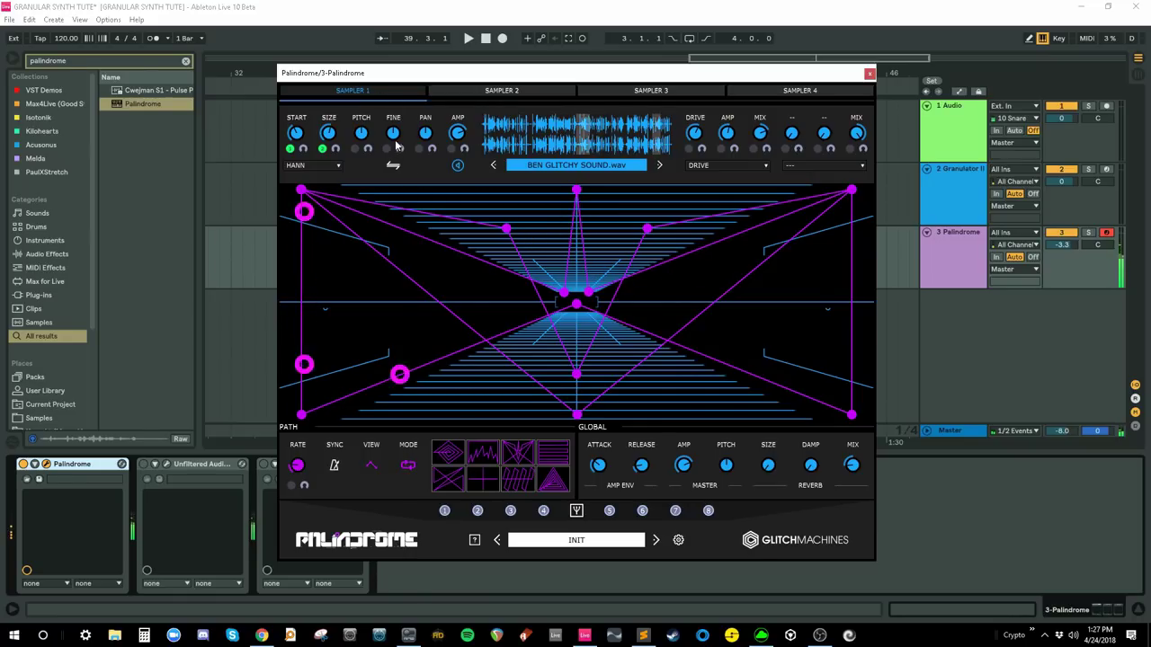
pyautogui.click(370, 466)
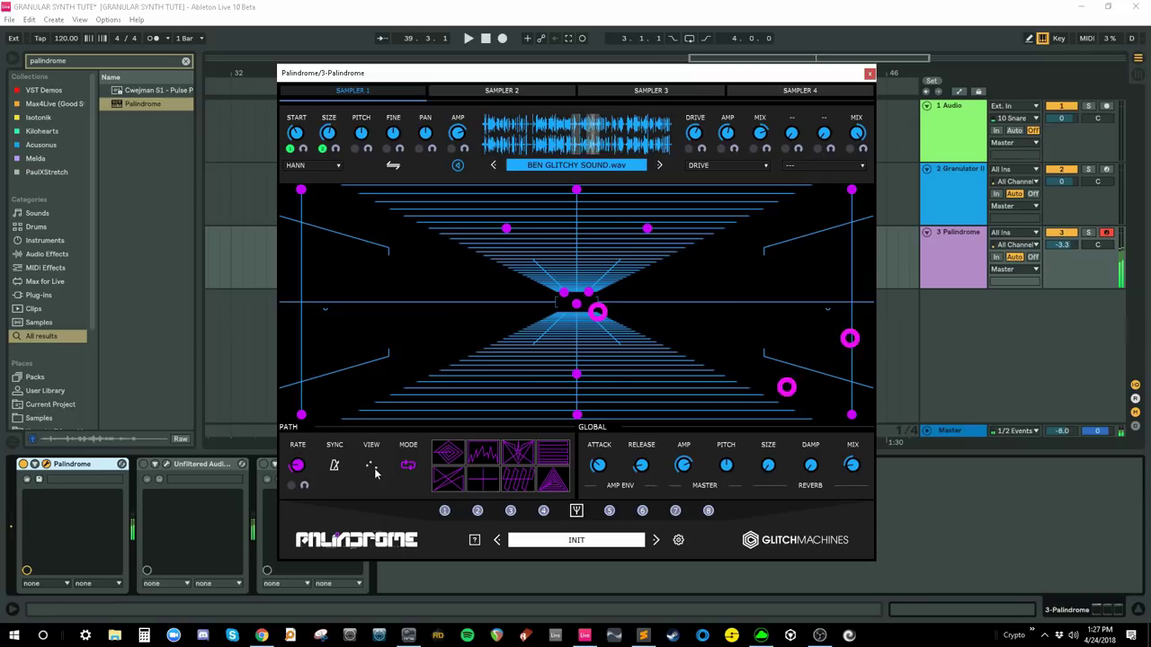
pyautogui.click(370, 465)
pyautogui.click(408, 466)
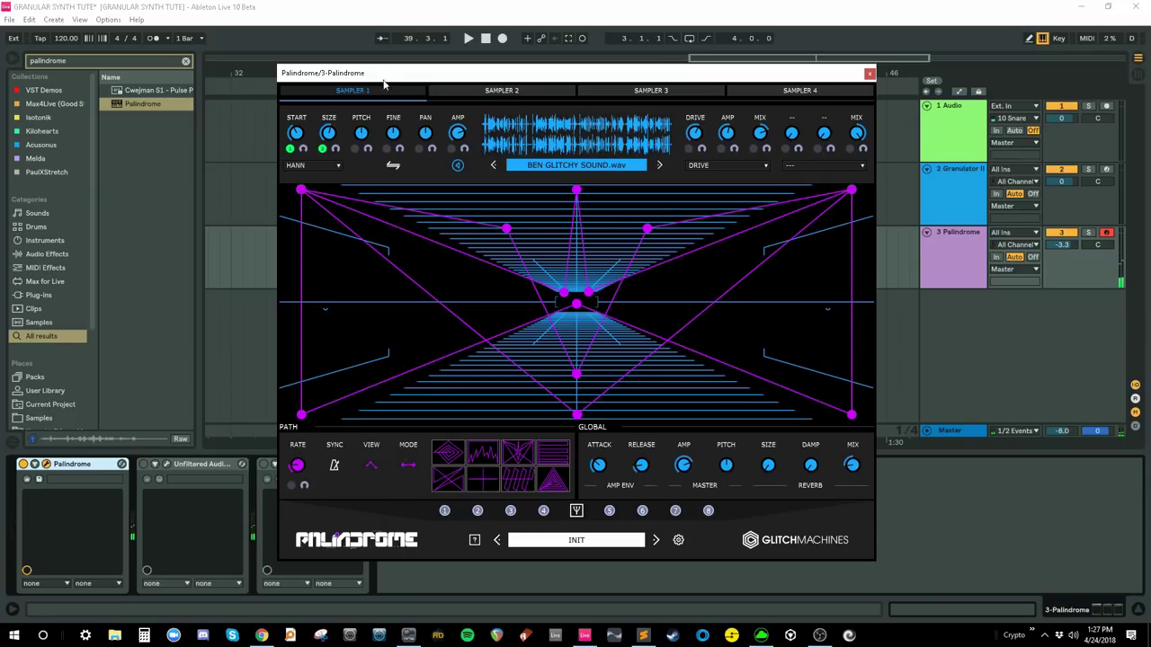
pyautogui.click(462, 93)
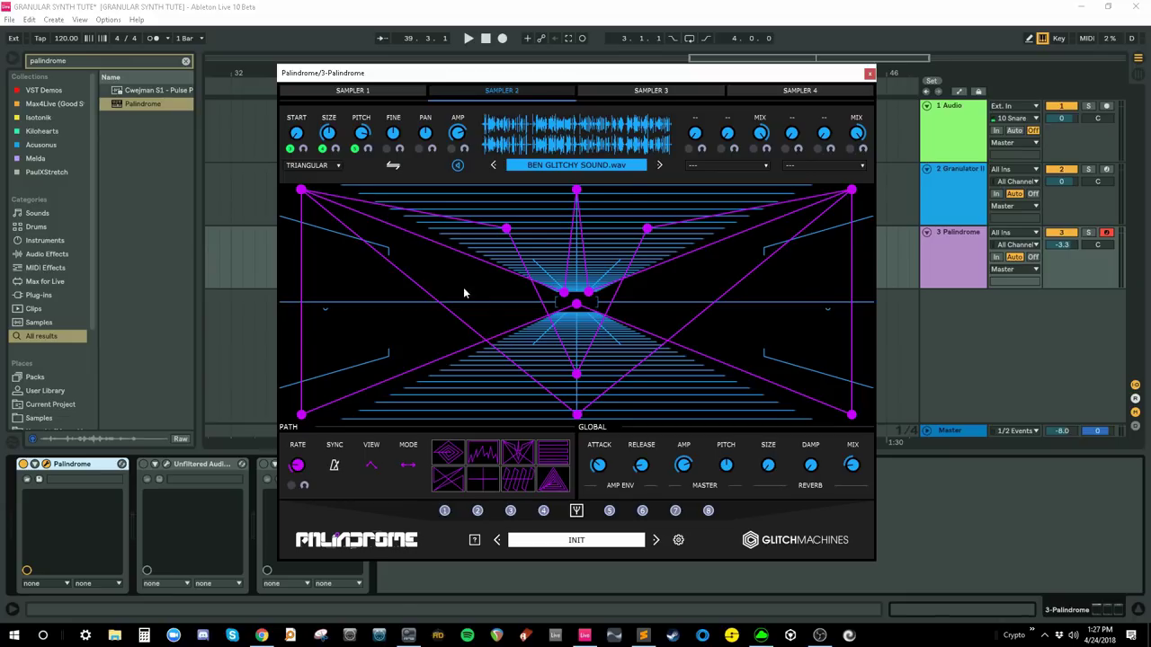
# - Enable the Unfiltered Audio Sandman Pro effect, open its editor and close the Palindrome editor
pyautogui.moveTo(686, 71); pyautogui.dragTo(722, 59)
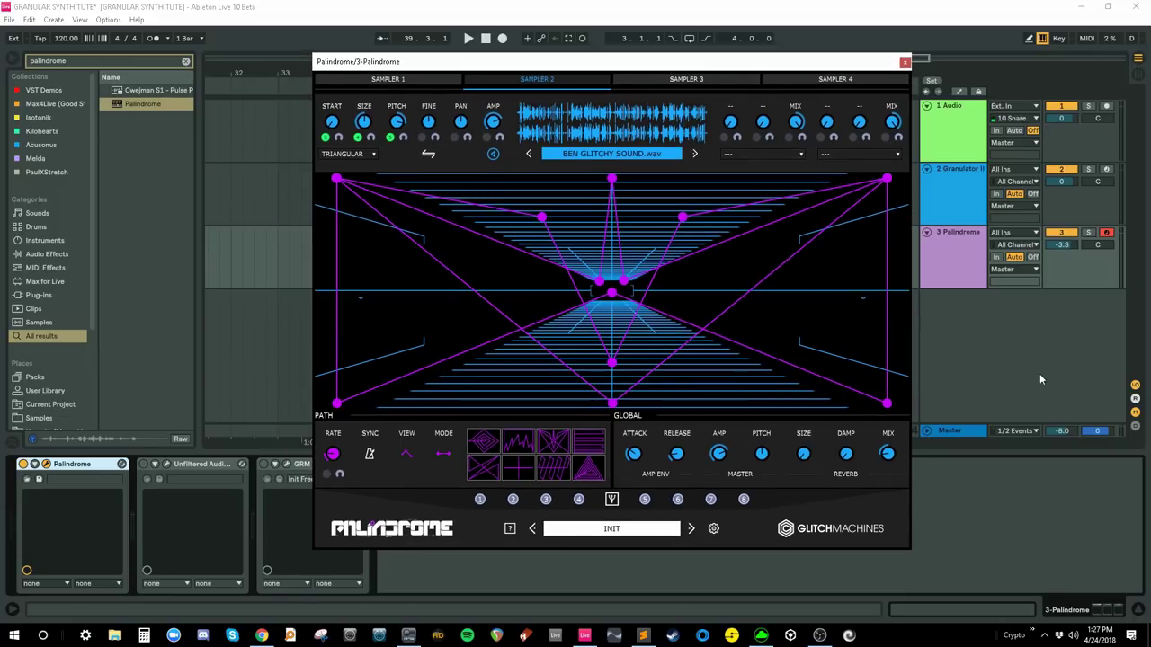
pyautogui.click(216, 475)
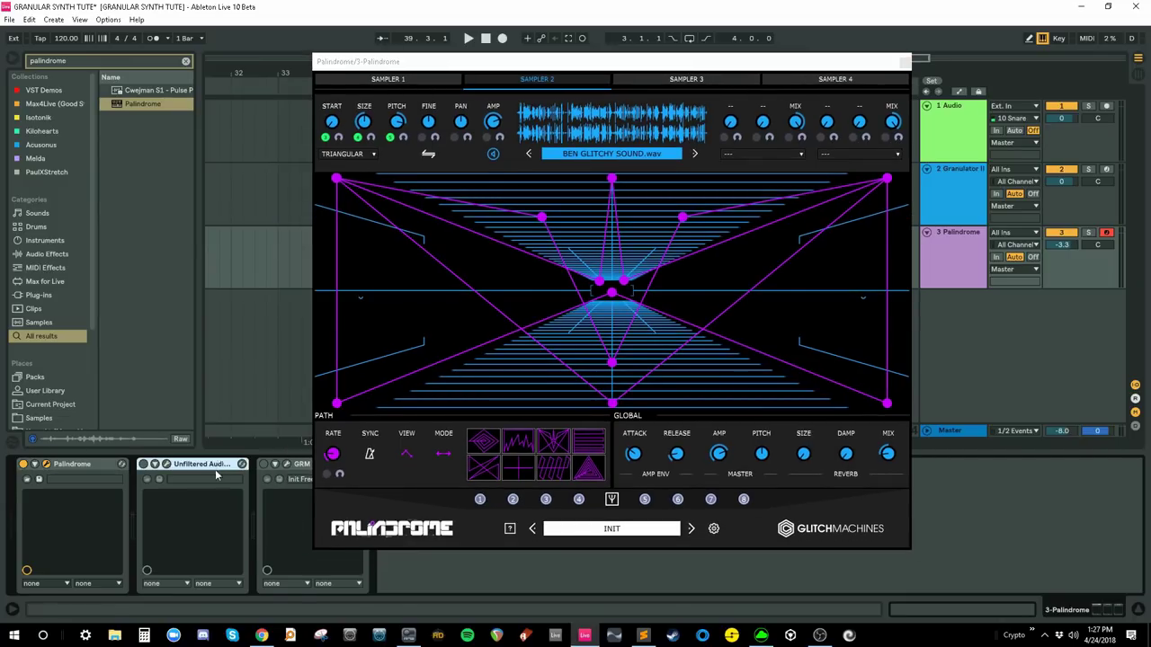
pyautogui.click(166, 464)
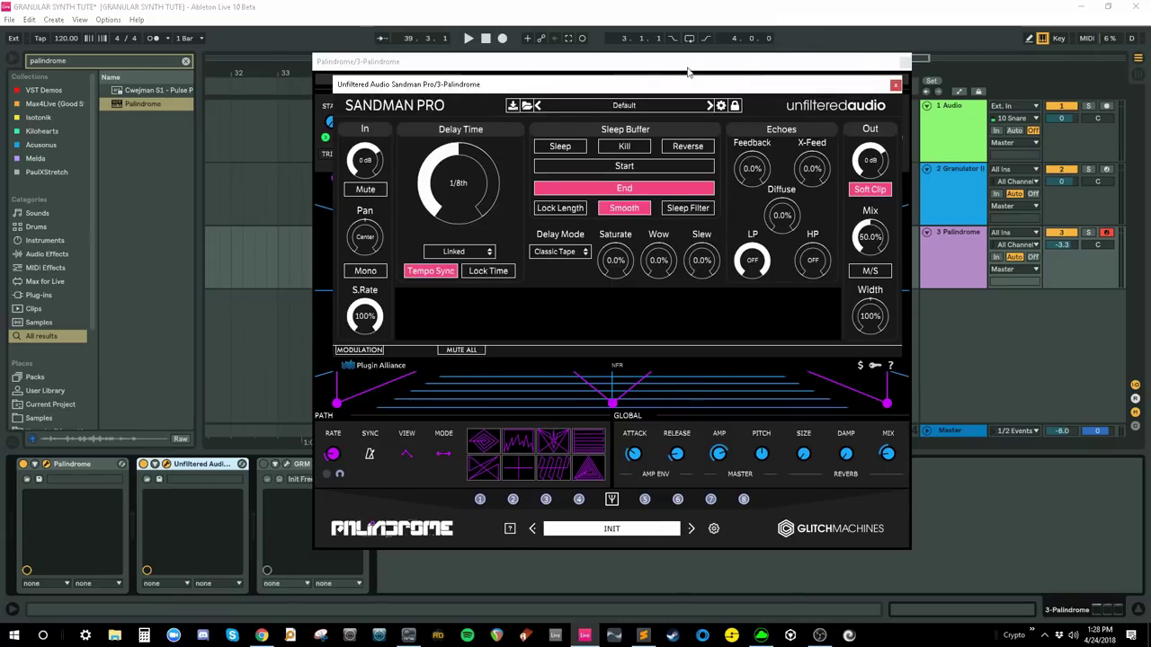
pyautogui.click(906, 62)
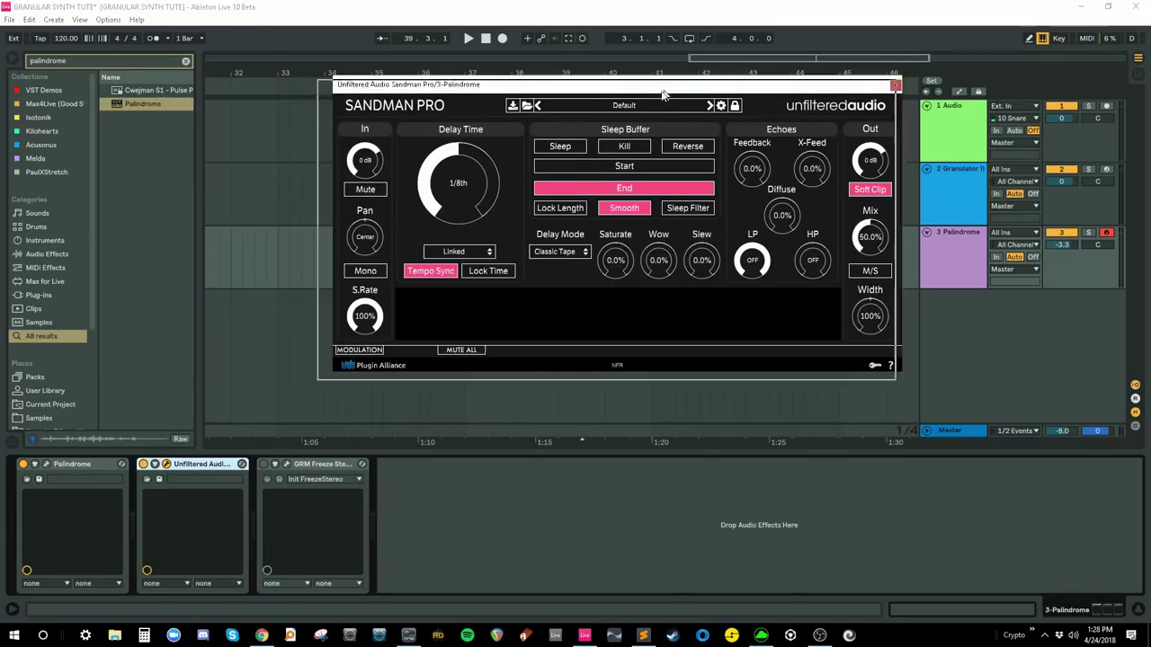
pyautogui.moveTo(569, 85); pyautogui.dragTo(459, 125)
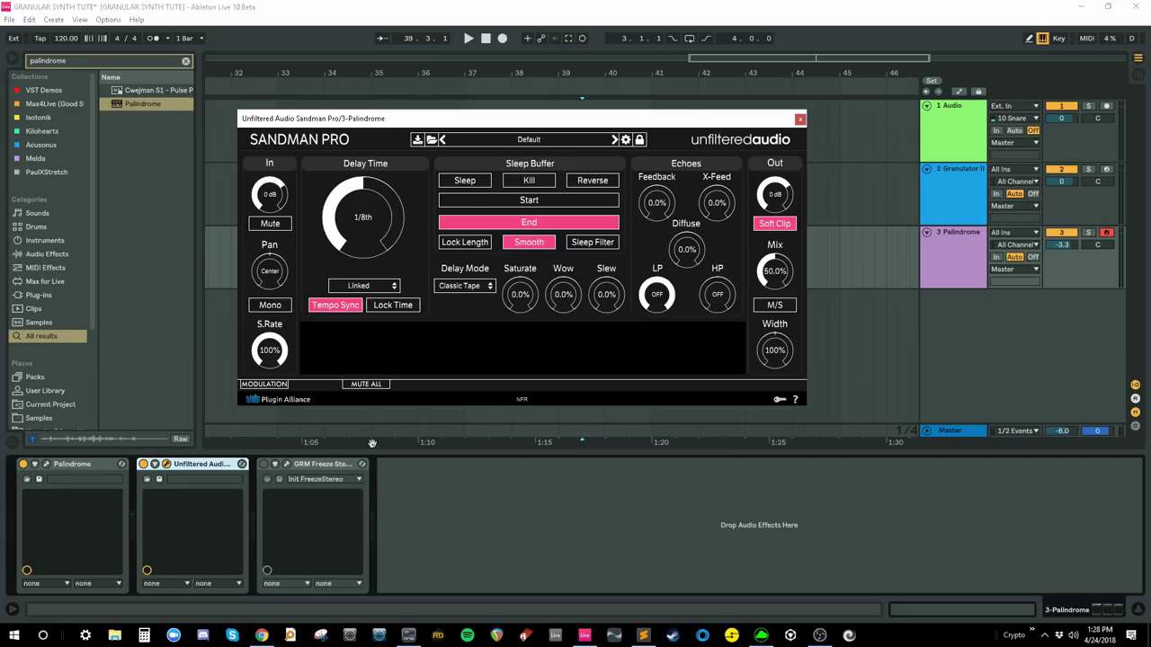
# - Switch to the browser, highlight the granular synthesis passage about layering multiple grains, and return to Ableton Live
pyautogui.click(260, 635)
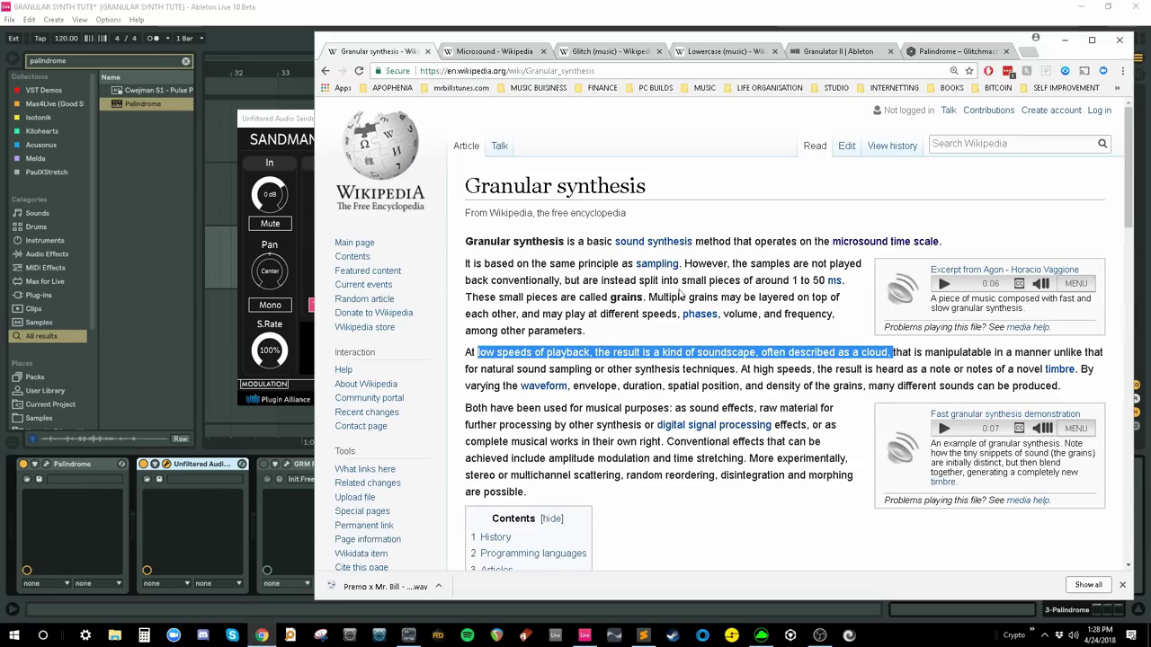
pyautogui.click(716, 266)
pyautogui.moveTo(650, 297); pyautogui.dragTo(803, 314)
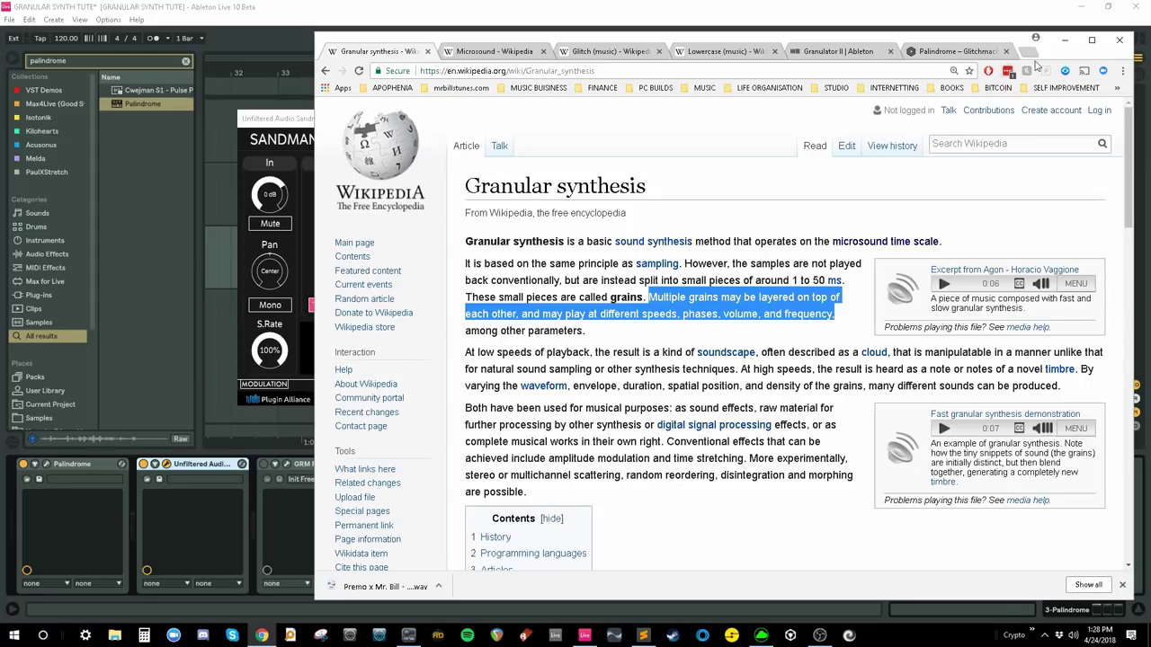
pyautogui.click(1065, 41)
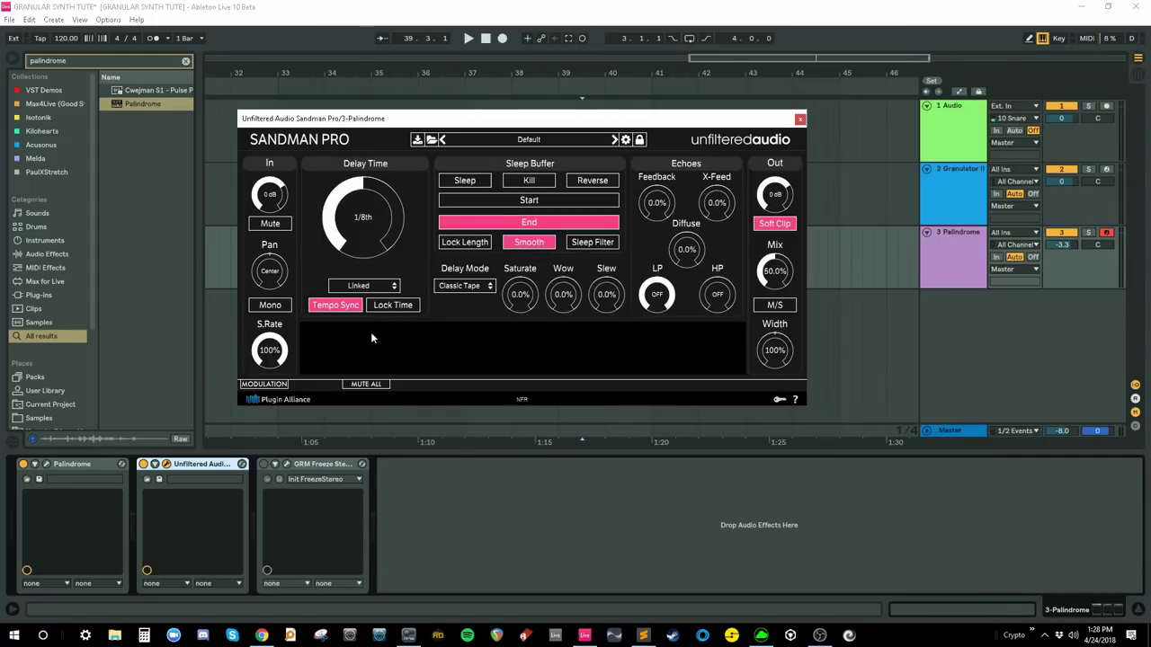
# - Capture the incoming sound with Sandman Pro's Sleep buffer and narrow it by raising Start slightly and lowering End to about halfway
pyautogui.click(471, 180)
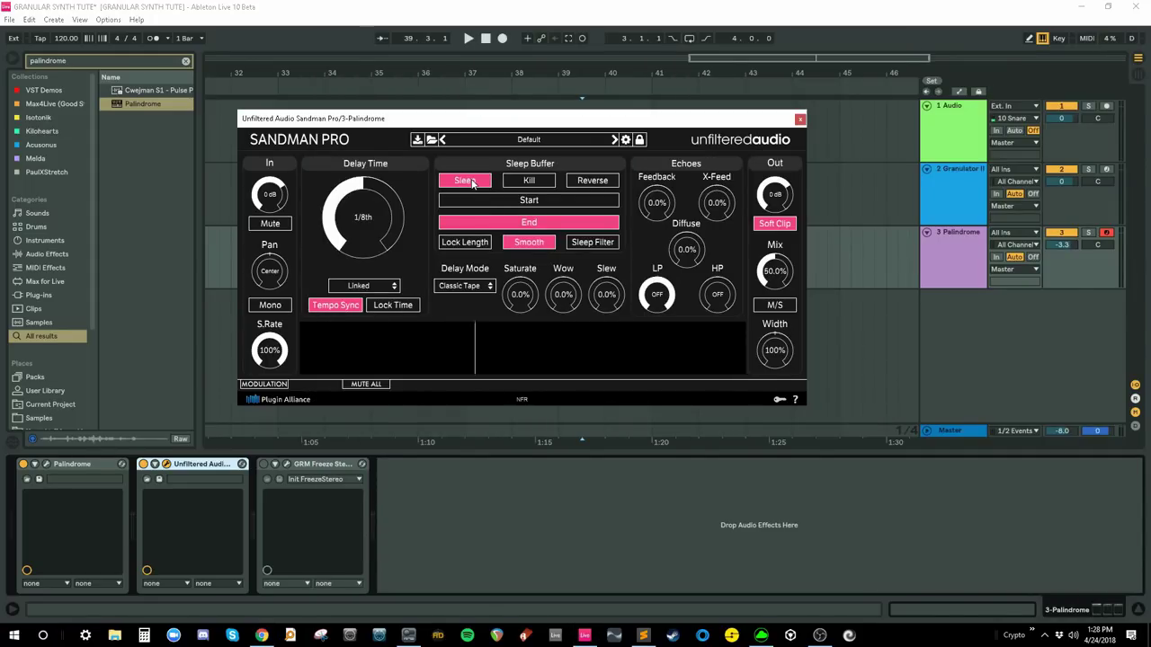
pyautogui.click(471, 181)
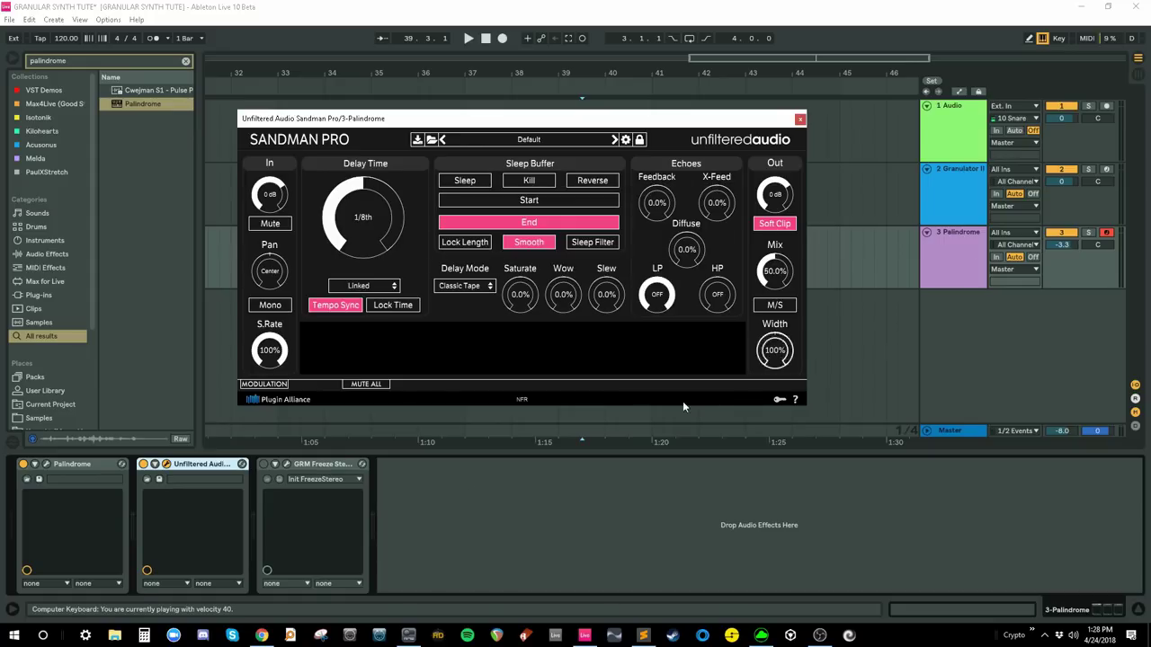
pyautogui.click(431, 511)
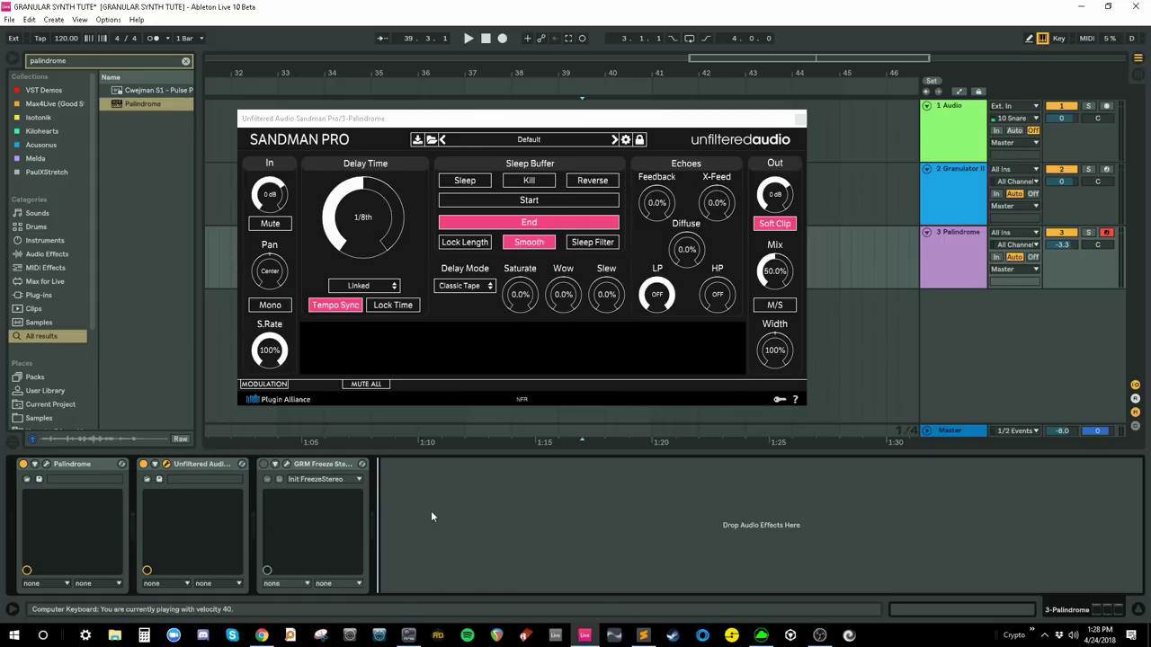
pyautogui.click(477, 180)
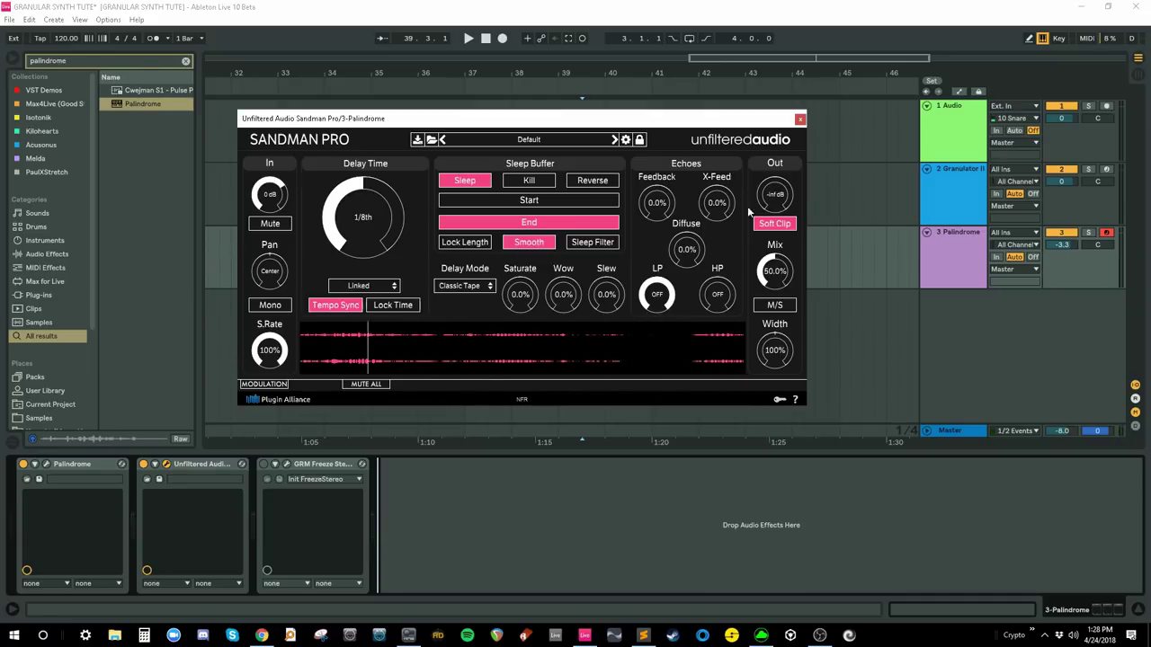
pyautogui.moveTo(459, 201)
pyautogui.mouseDown()
pyautogui.moveTo(491, 200)
pyautogui.moveTo(467, 202)
pyautogui.mouseUp()
pyautogui.moveTo(611, 222); pyautogui.dragTo(526, 223)
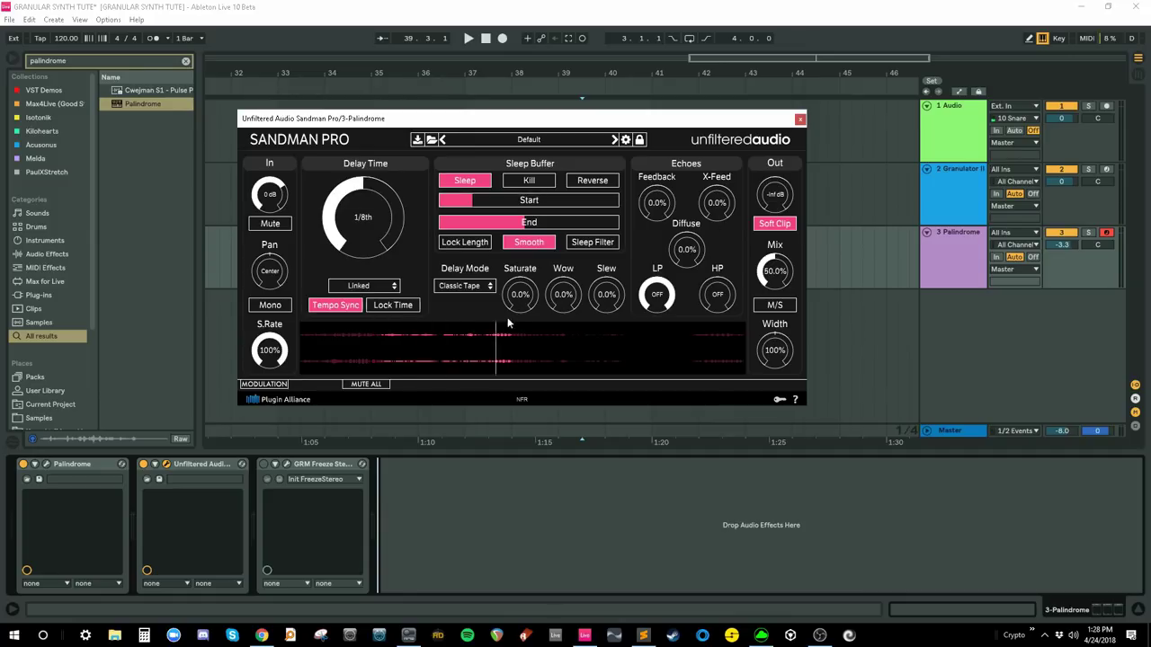
# - Show Sandman Pro's modulators and route the first Sine LFO to the sleep buffer's Start and End
pyautogui.click(281, 385)
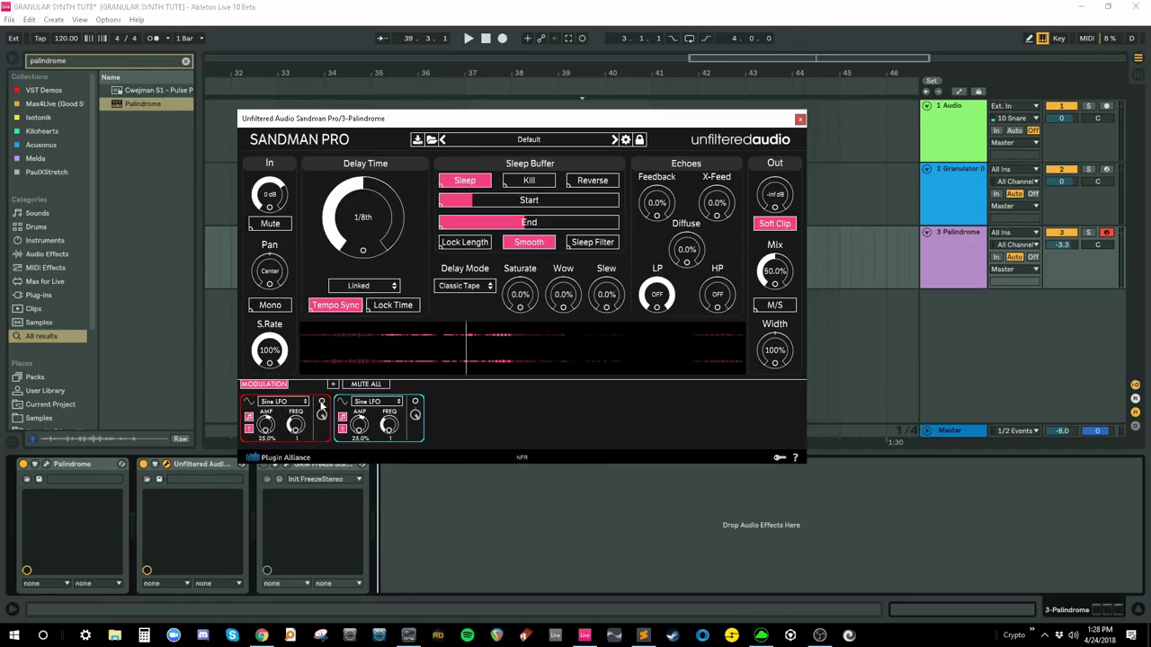
pyautogui.moveTo(321, 404); pyautogui.dragTo(454, 200)
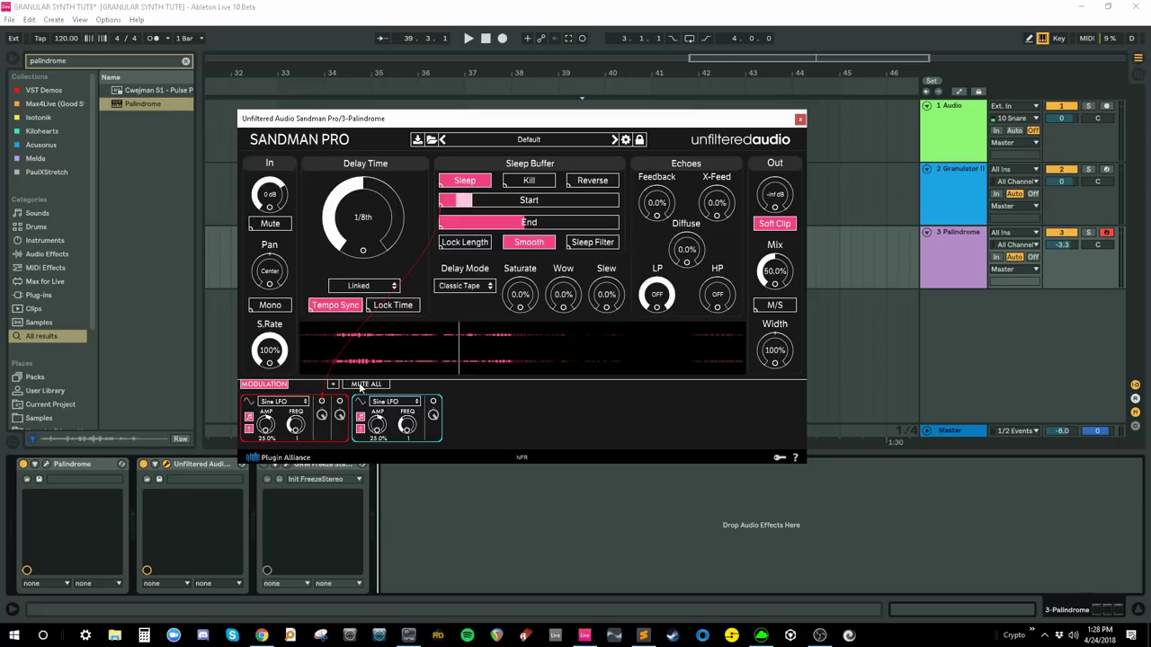
pyautogui.moveTo(321, 405); pyautogui.dragTo(536, 222)
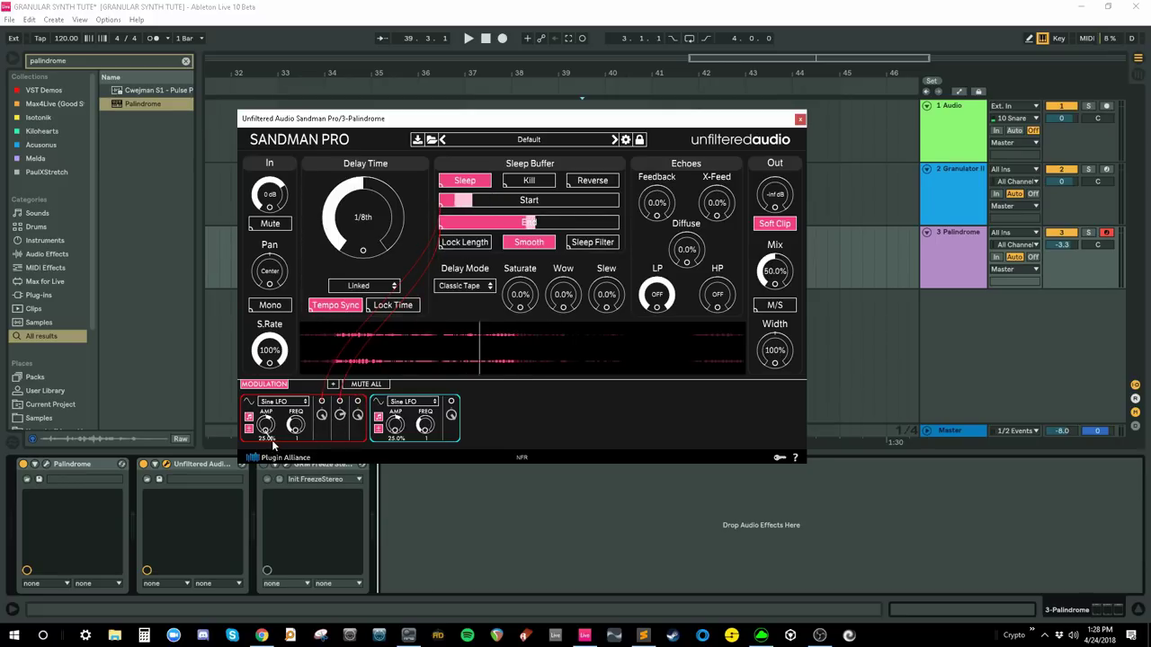
# - Route the second Sine LFO to the first LFO's amplitude and the delay time, setting its amplitude to 7.4% and frequency to 1/2 T
pyautogui.moveTo(450, 402); pyautogui.dragTo(263, 440)
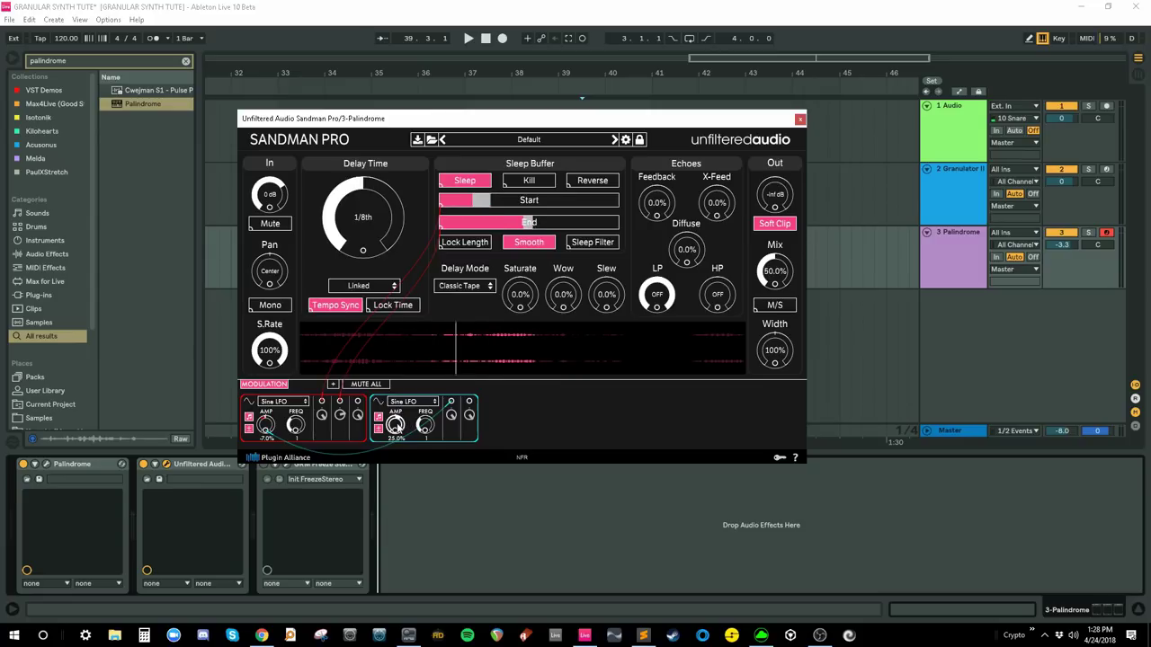
pyautogui.moveTo(395, 426); pyautogui.dragTo(430, 428)
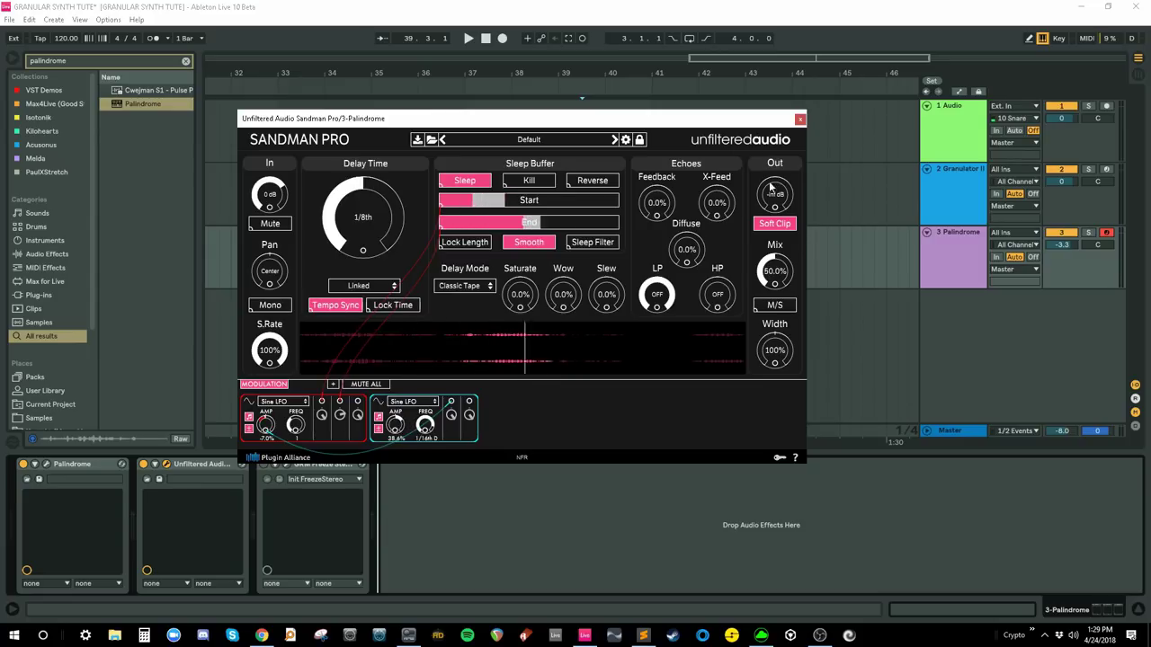
pyautogui.moveTo(795, 88); pyautogui.dragTo(785, 190)
pyautogui.moveTo(395, 423); pyautogui.dragTo(355, 447)
pyautogui.moveTo(266, 425); pyautogui.dragTo(272, 457)
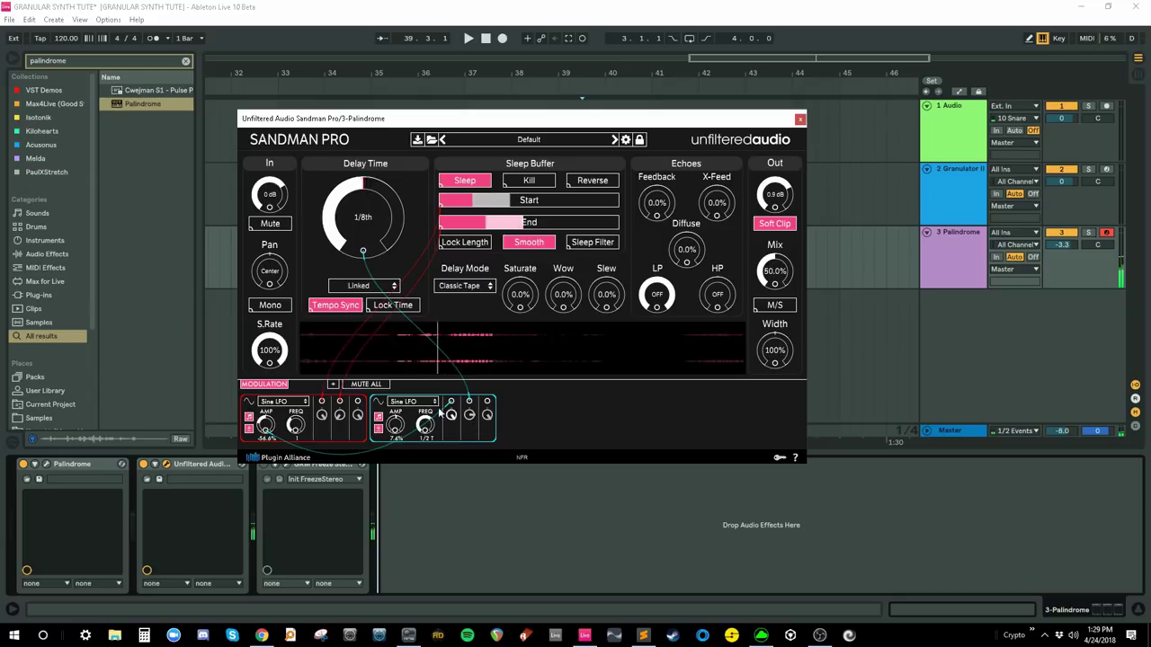
# - Add an S+H Noise modulator with frequency 1/2, route it to the delay time, and keep the delay mode on Classic Tape
pyautogui.click(332, 384)
pyautogui.click(562, 403)
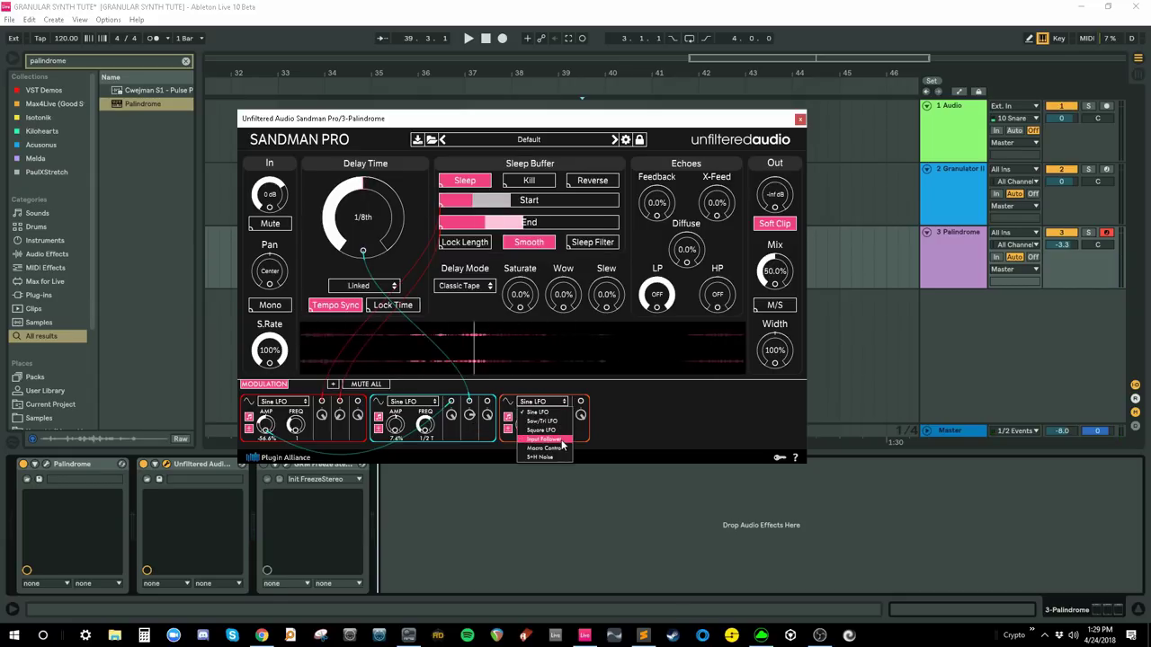
pyautogui.click(561, 457)
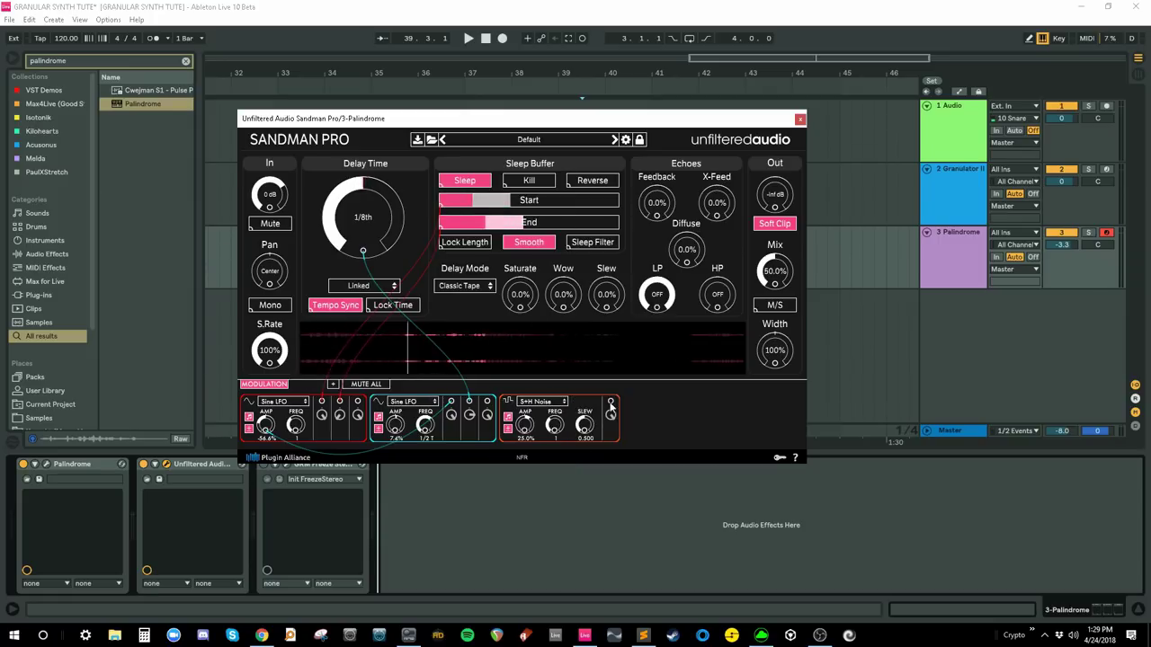
pyautogui.moveTo(366, 252); pyautogui.dragTo(363, 251)
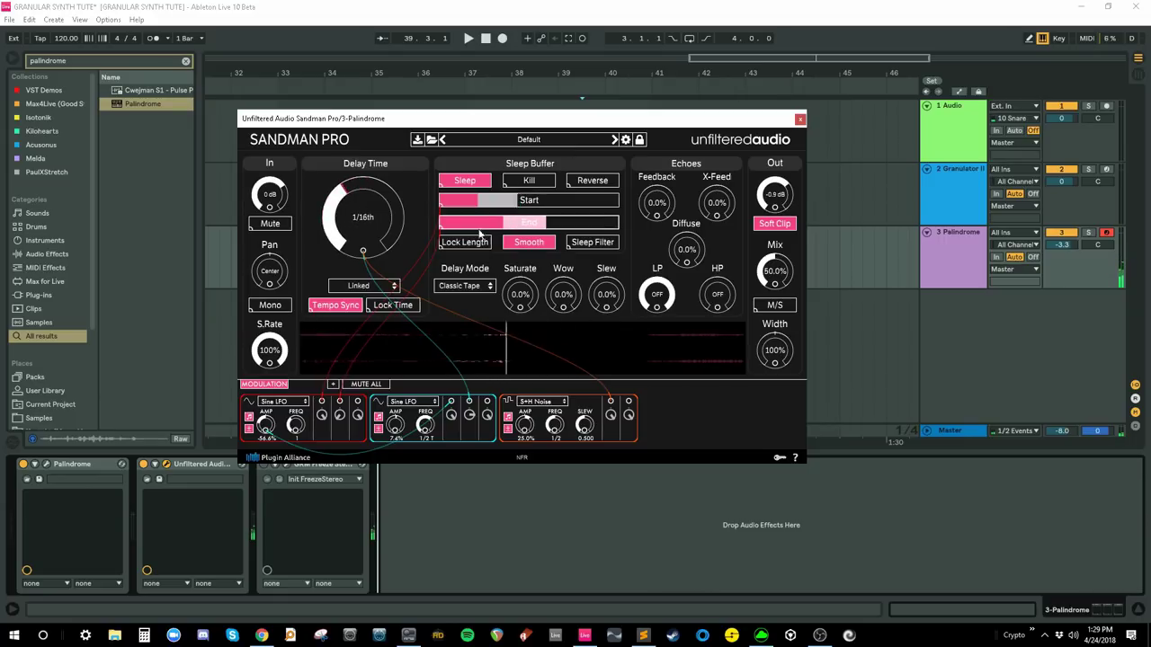
pyautogui.click(465, 285)
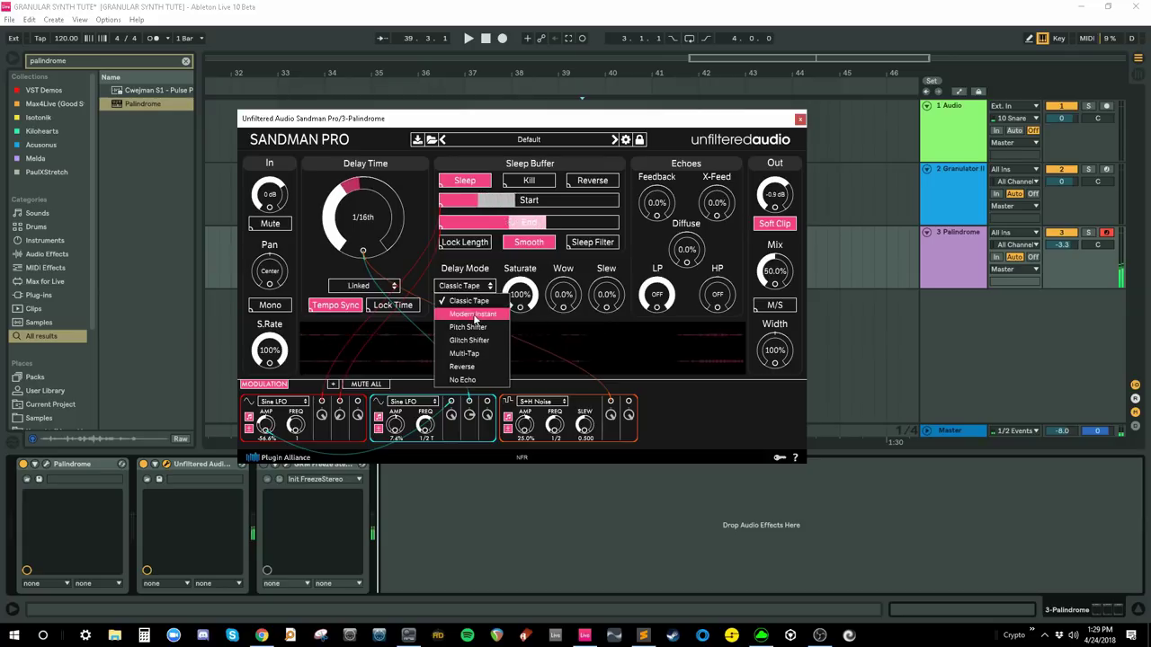
pyautogui.click(479, 304)
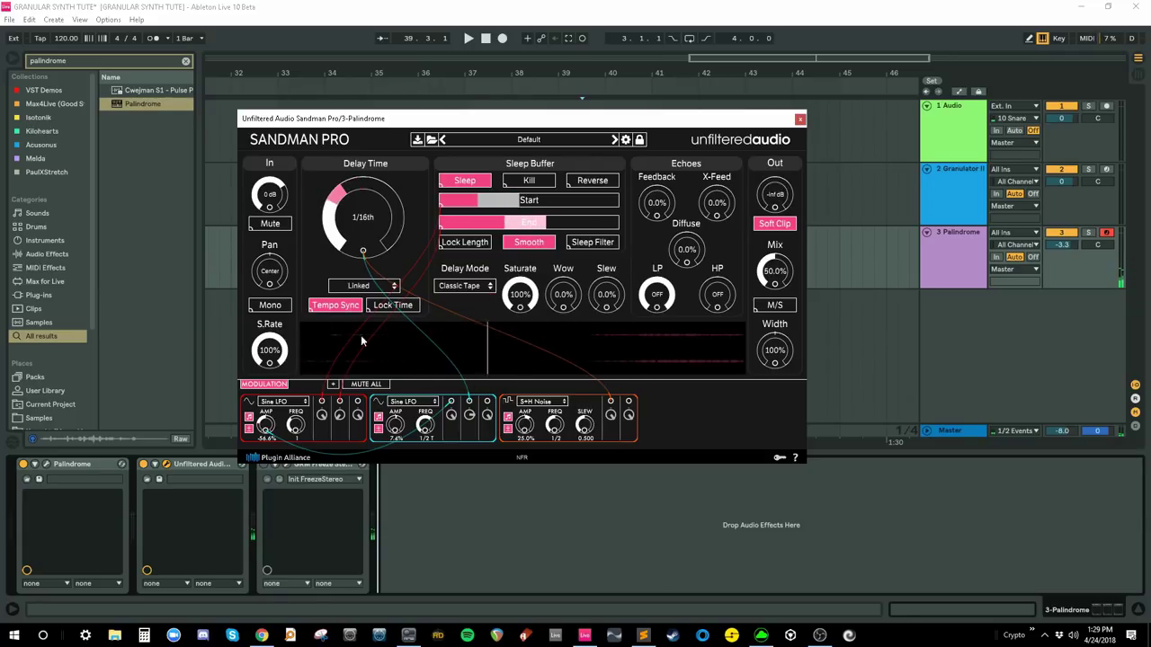
# - Lower the sample rate to 15.6%, modulate it with the S+H Noise and the first Sine LFO, and add a fourth modulator
pyautogui.moveTo(276, 357); pyautogui.dragTo(277, 509)
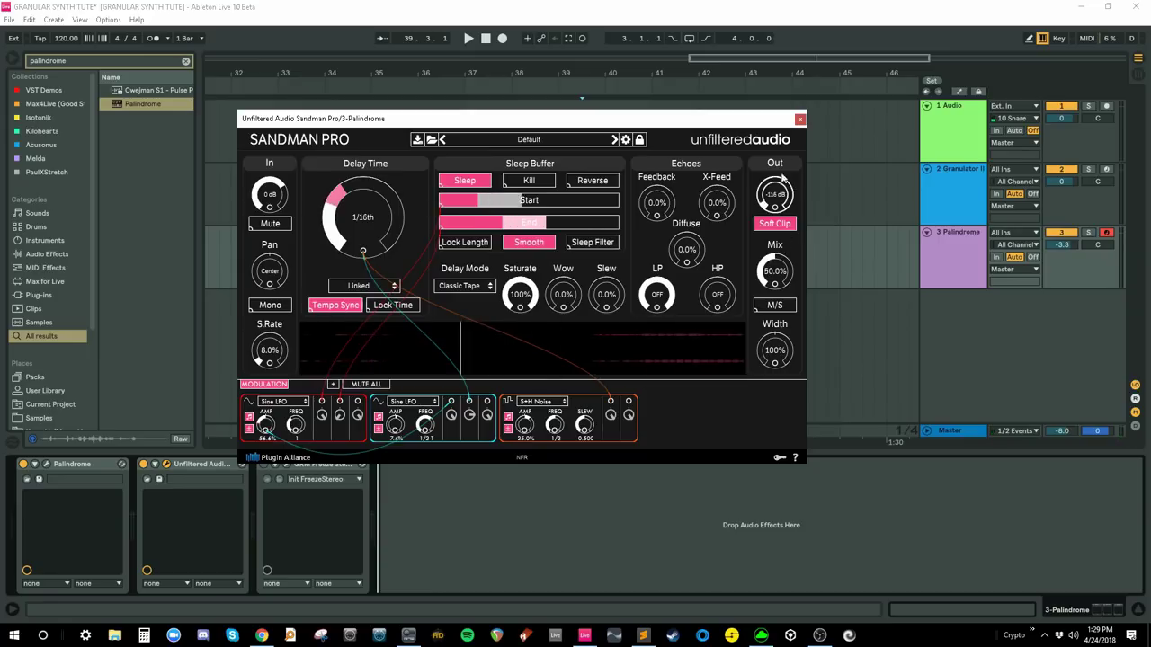
pyautogui.moveTo(268, 358); pyautogui.dragTo(262, 331)
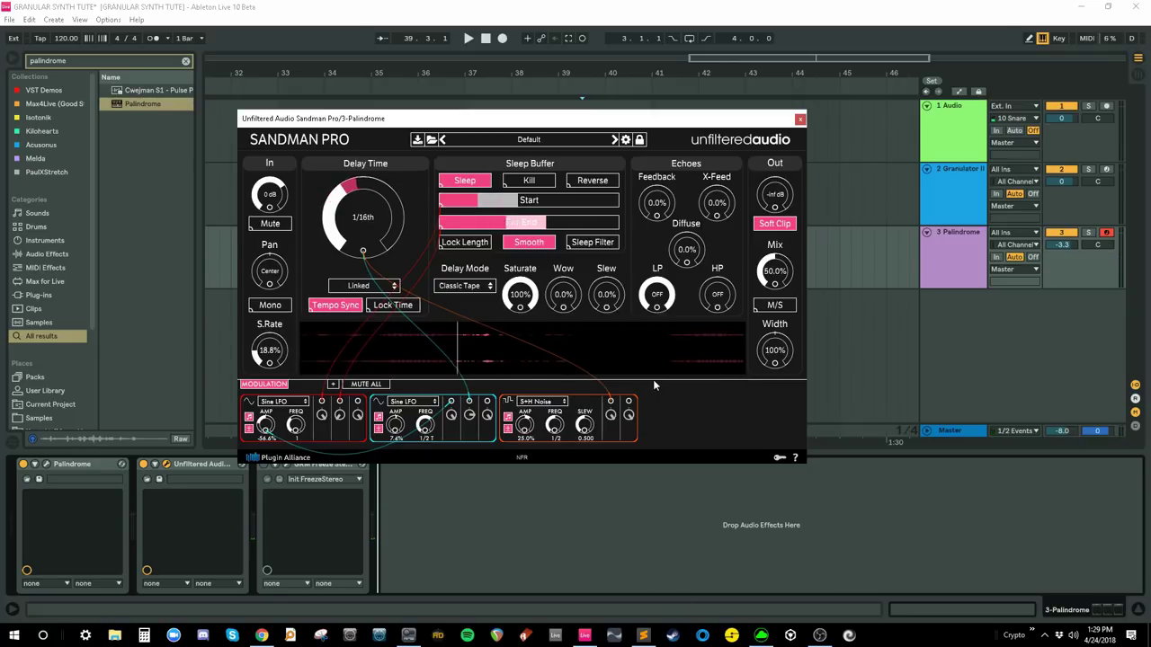
pyautogui.moveTo(628, 402); pyautogui.dragTo(269, 363)
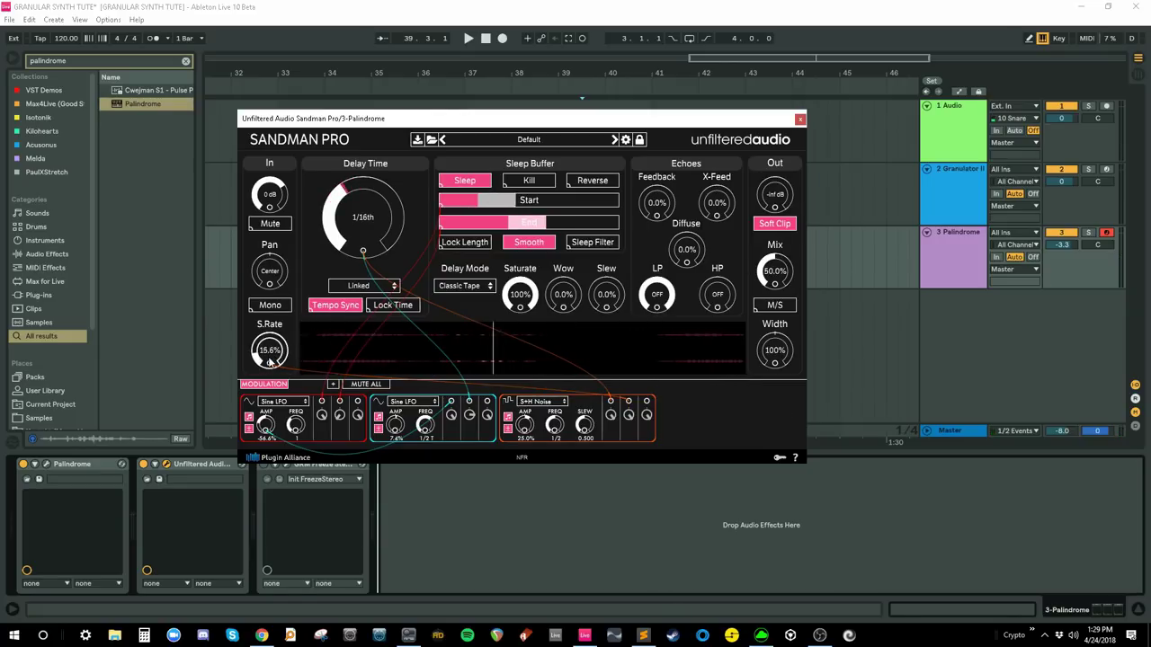
pyautogui.click(333, 384)
pyautogui.moveTo(356, 401); pyautogui.dragTo(270, 363)
# - Set Sandman Pro's output to 4.0 dB, mix to 100% and width to 133%, raise the Palindrome track volume to 3.3 dB, and close the editor
pyautogui.moveTo(786, 77); pyautogui.dragTo(783, 90)
pyautogui.moveTo(1062, 244); pyautogui.dragTo(1062, 225)
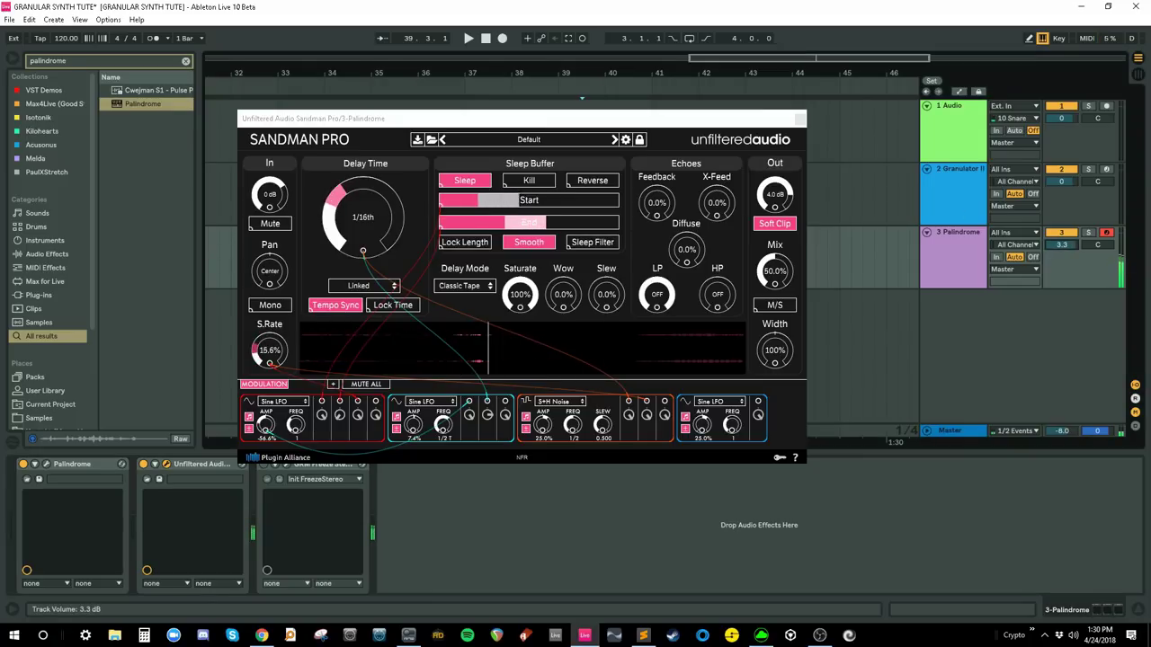
pyautogui.moveTo(779, 279); pyautogui.dragTo(778, 226)
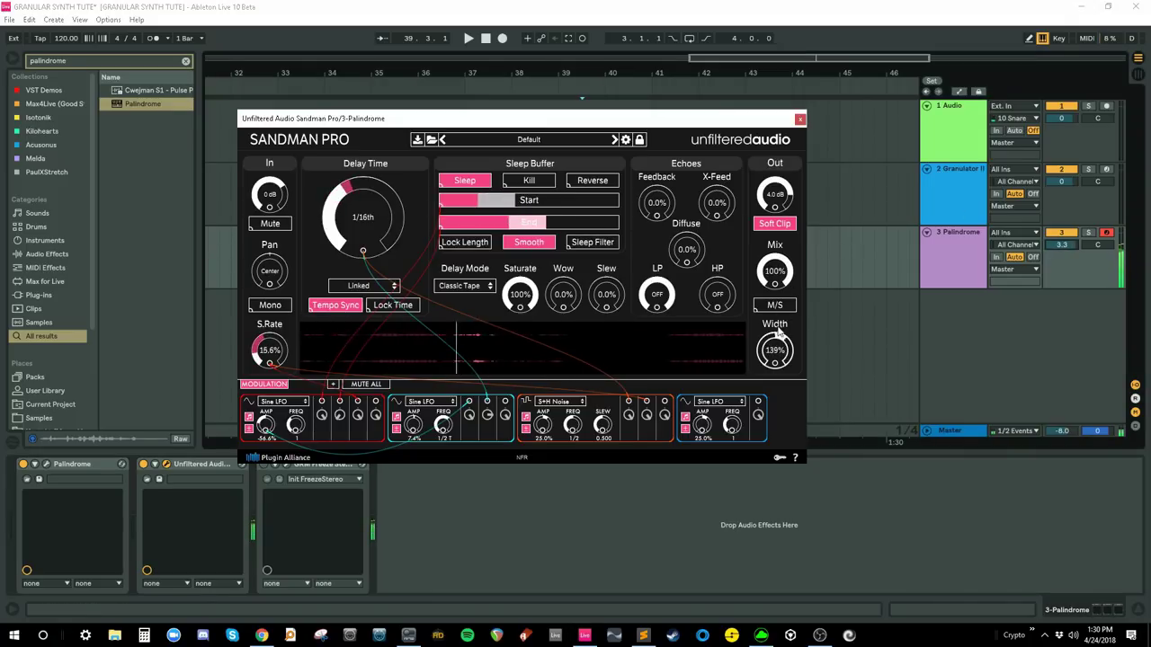
pyautogui.moveTo(775, 349); pyautogui.dragTo(775, 334)
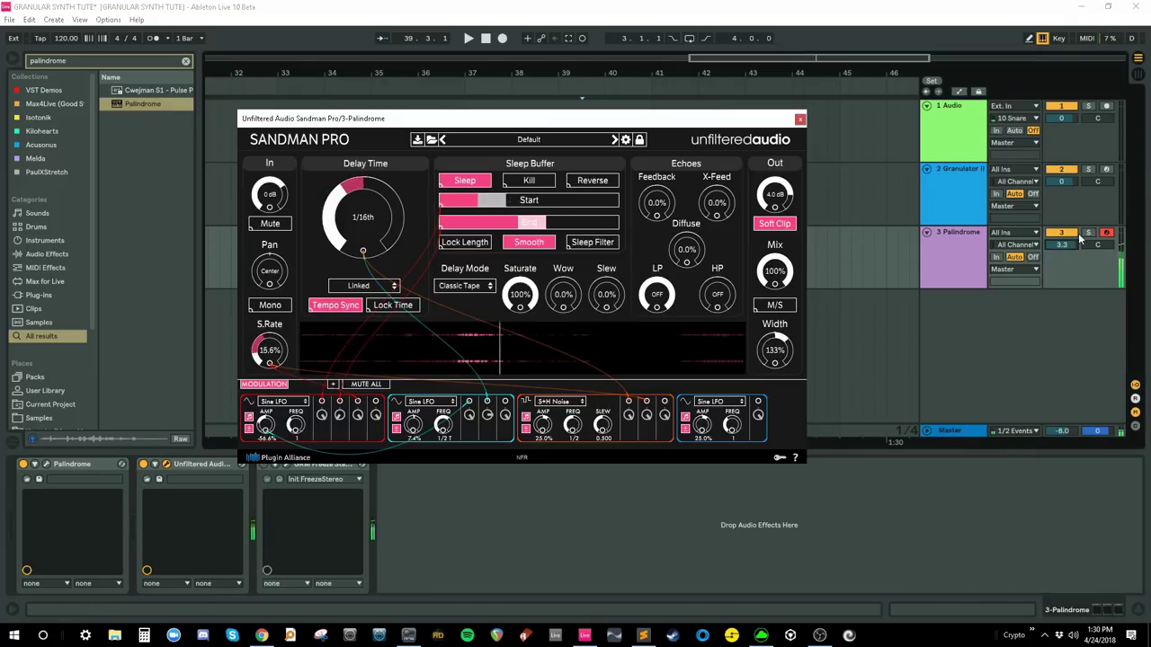
pyautogui.click(563, 221)
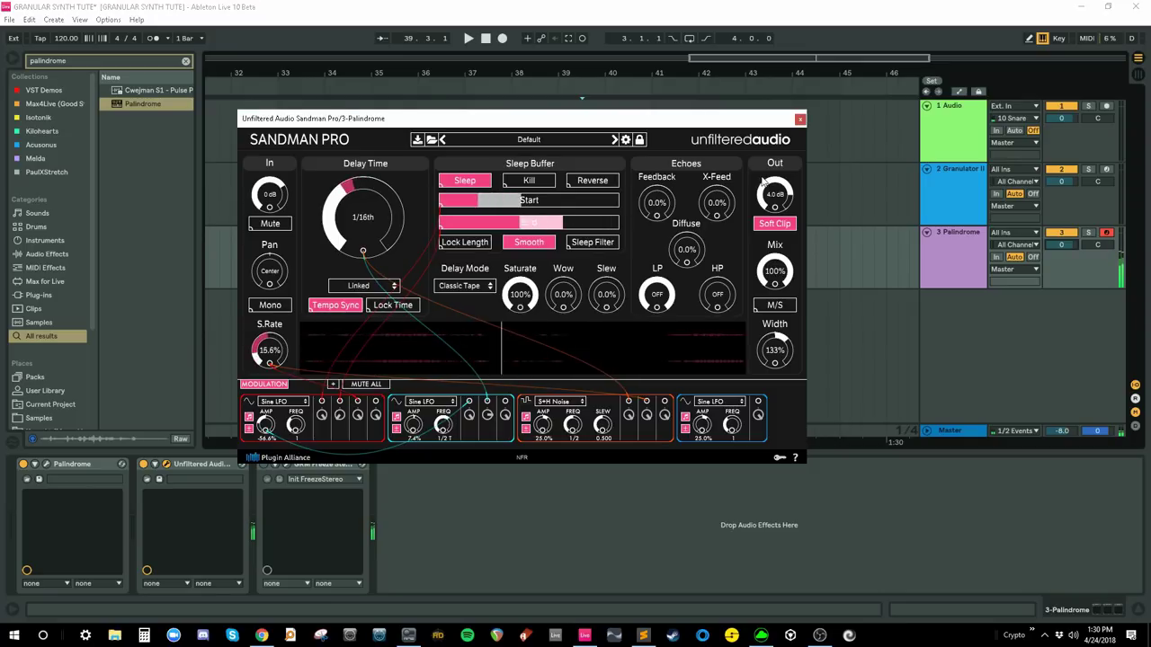
pyautogui.click(799, 120)
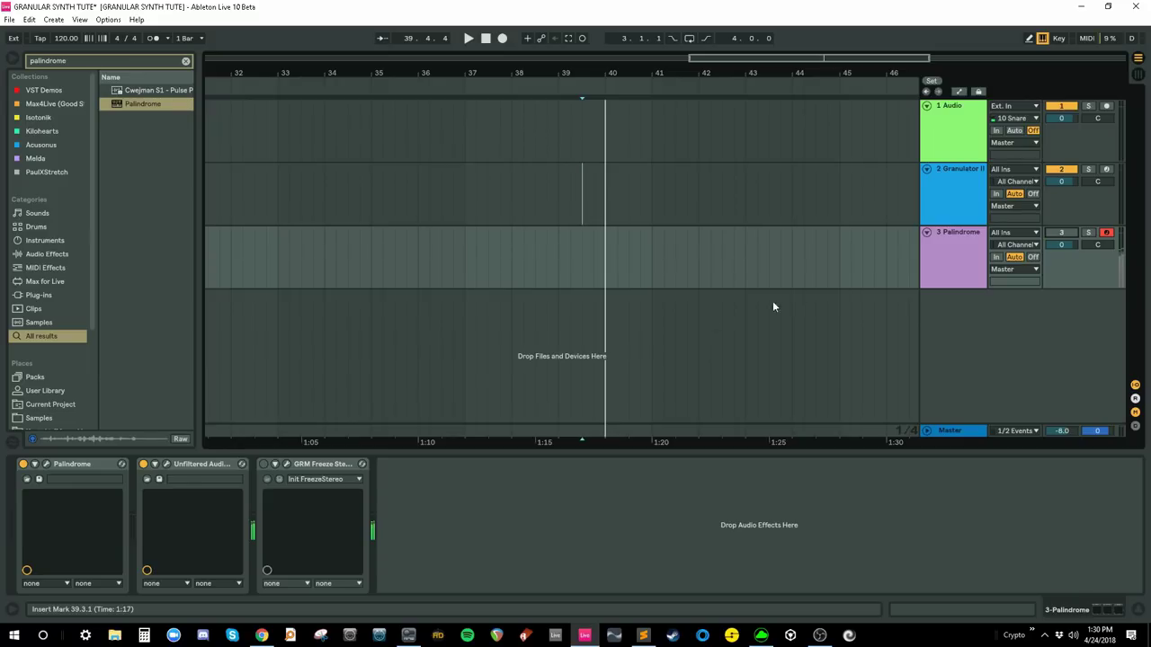
# - Open GRM Freeze Stereo, freeze the incoming sound and place the loop region from 8.08 s to 10.68 s
pyautogui.click(286, 464)
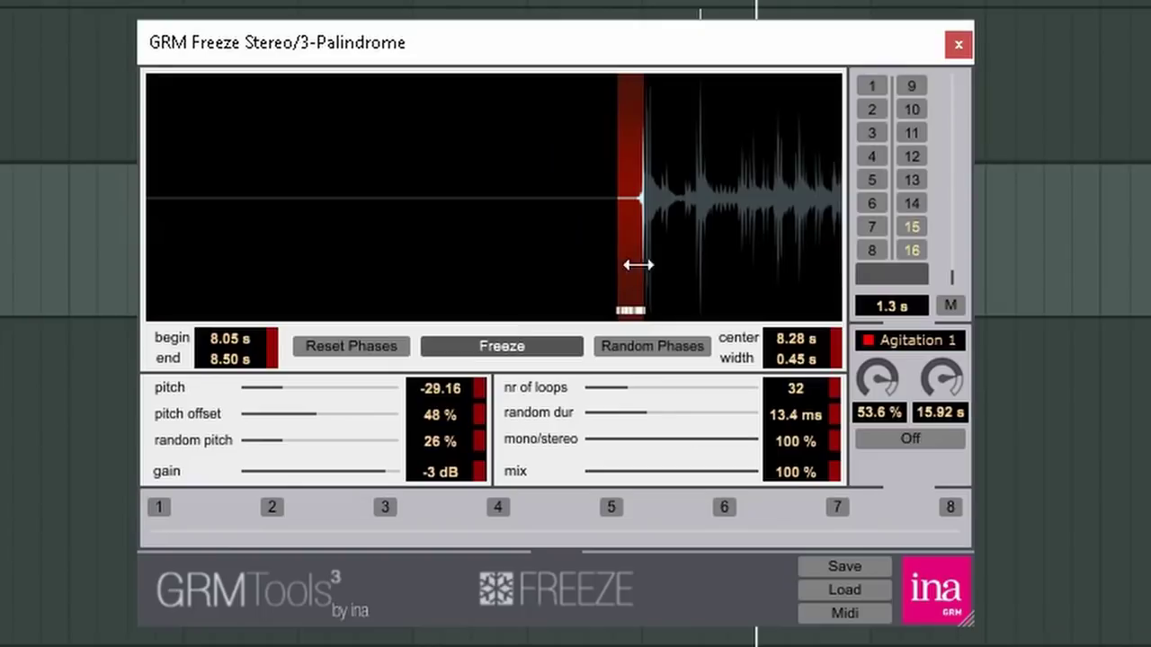
pyautogui.moveTo(589, 236); pyautogui.dragTo(850, 205)
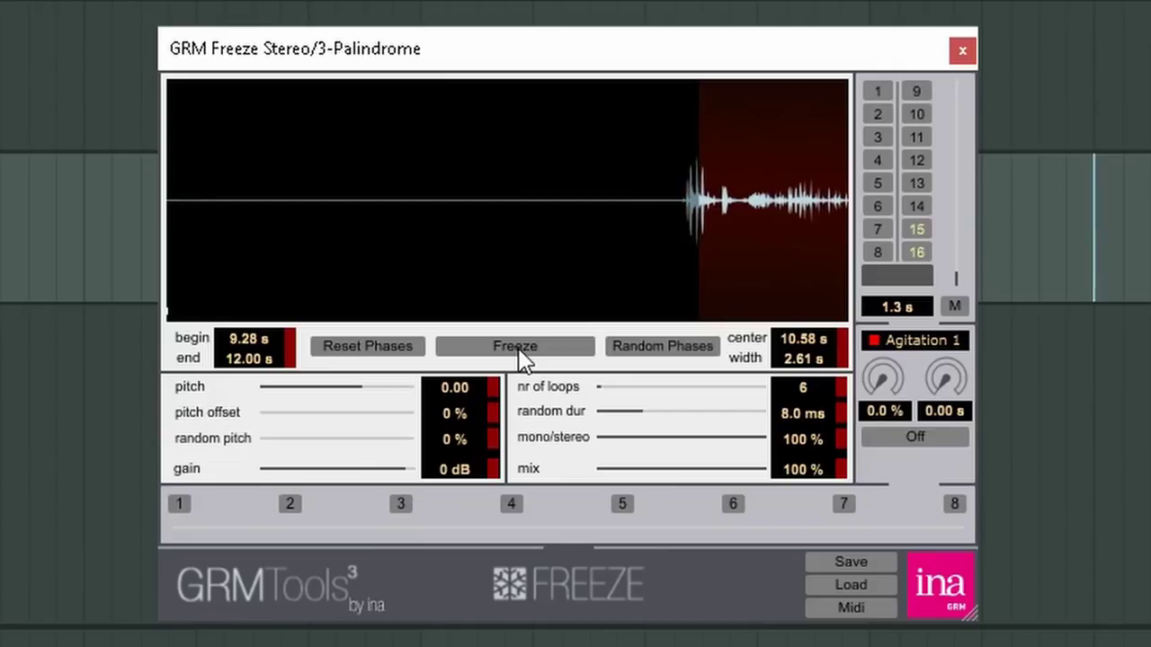
pyautogui.click(536, 350)
pyautogui.click(714, 213)
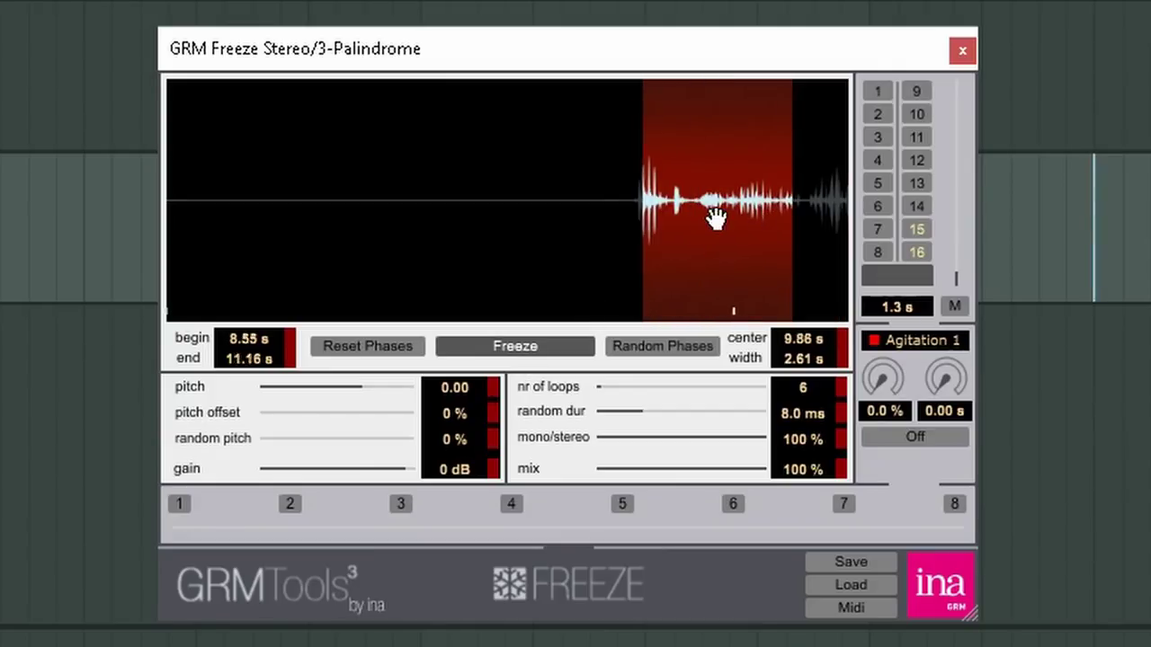
pyautogui.click(1139, 210)
pyautogui.click(698, 239)
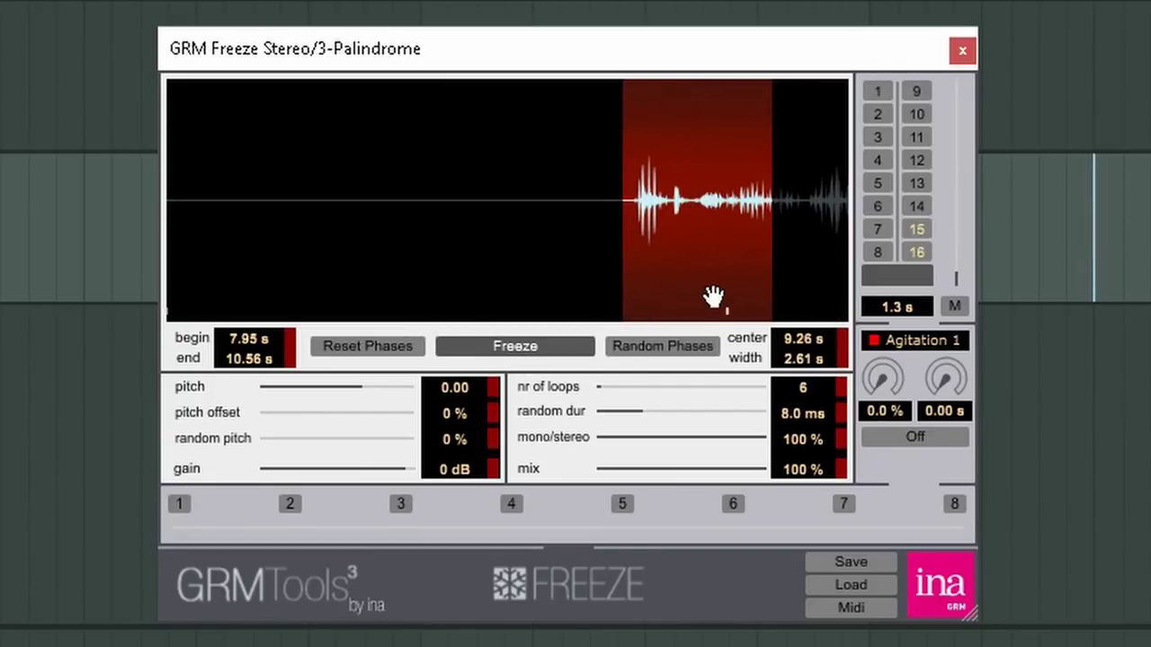
pyautogui.click(705, 286)
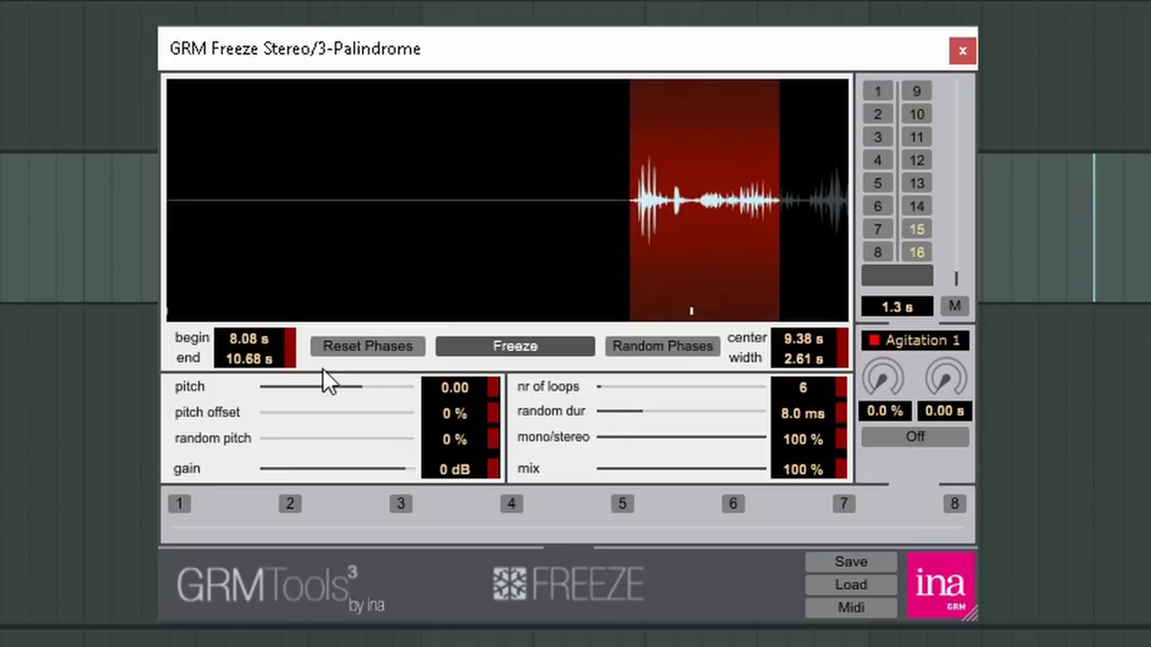
# - Set the frozen loop's pitch to -0.22, random pitch to 60% and pitch offset to 42%
pyautogui.moveTo(359, 390)
pyautogui.mouseDown()
pyautogui.moveTo(396, 387)
pyautogui.moveTo(351, 388)
pyautogui.moveTo(391, 404)
pyautogui.moveTo(333, 400)
pyautogui.moveTo(385, 399)
pyautogui.moveTo(368, 398)
pyautogui.mouseUp()
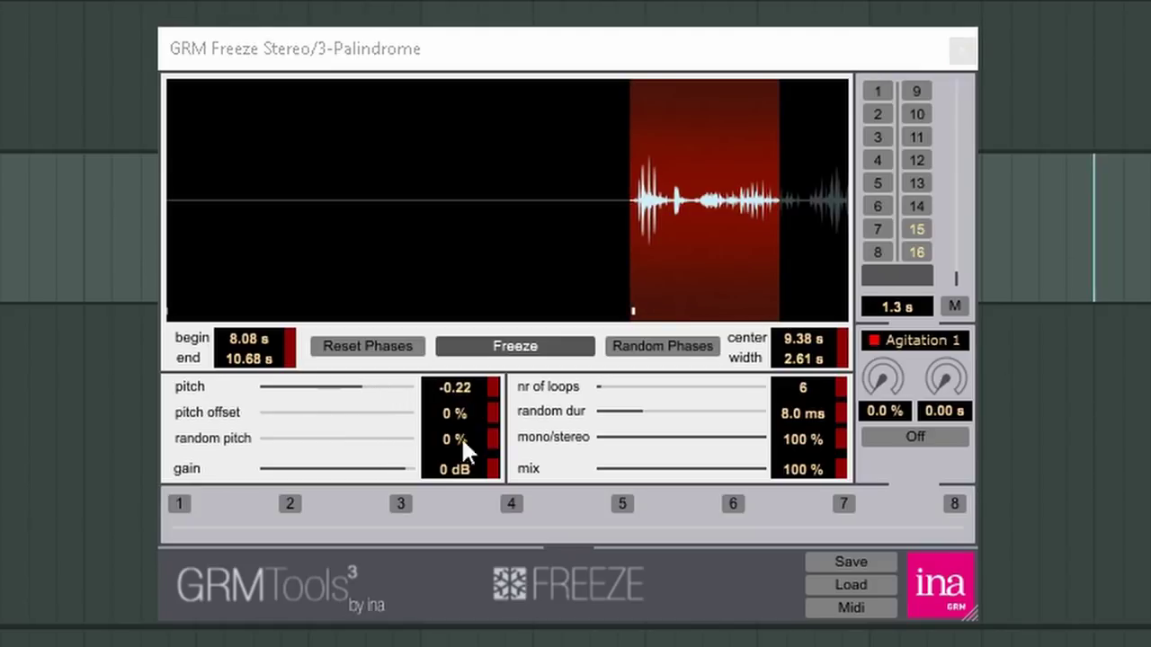
pyautogui.moveTo(313, 436); pyautogui.dragTo(355, 436)
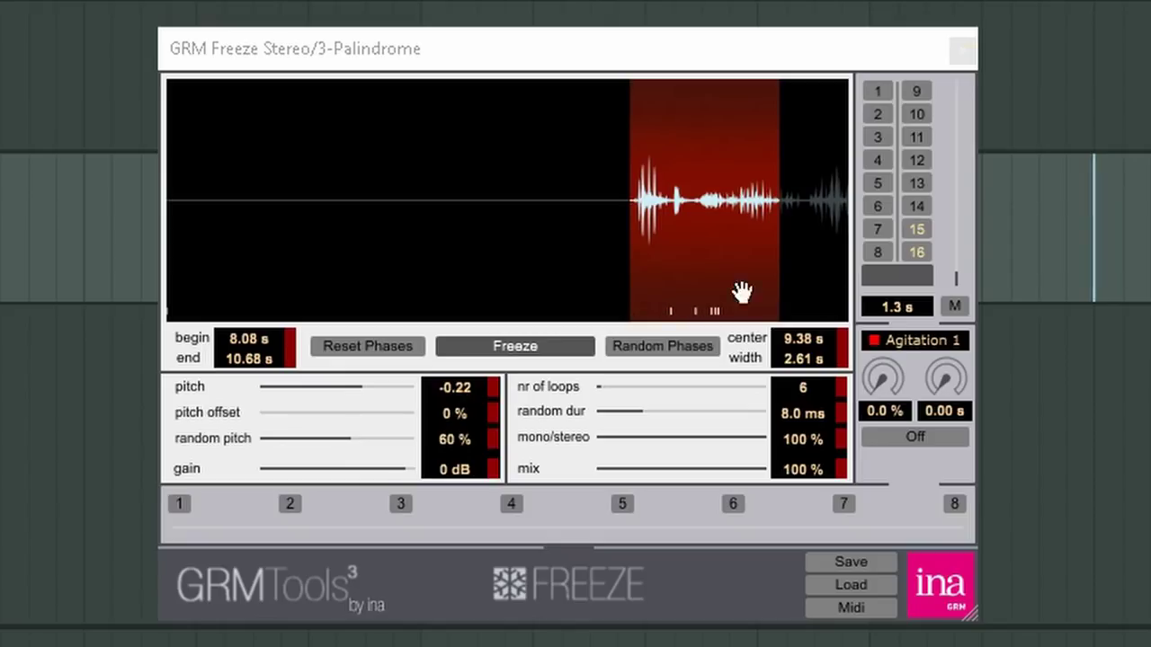
pyautogui.click(325, 414)
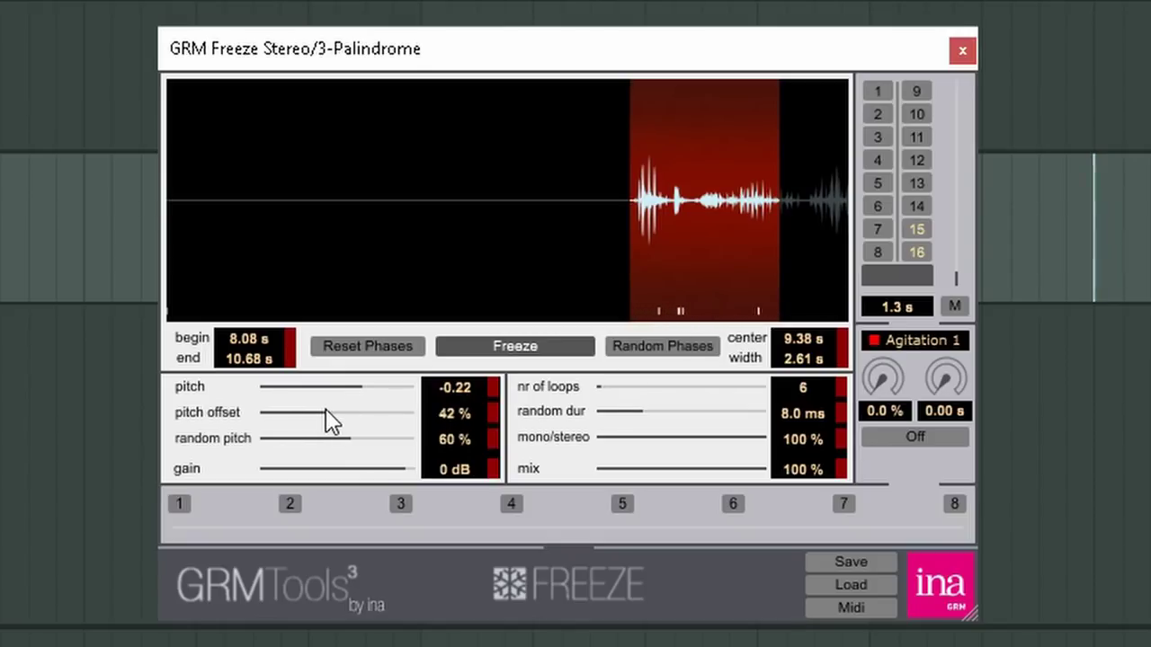
# - Set the random duration to 38.1 ms and mono/stereo to 45%, and increase the number of loops to 90
pyautogui.click(683, 386)
pyautogui.click(689, 412)
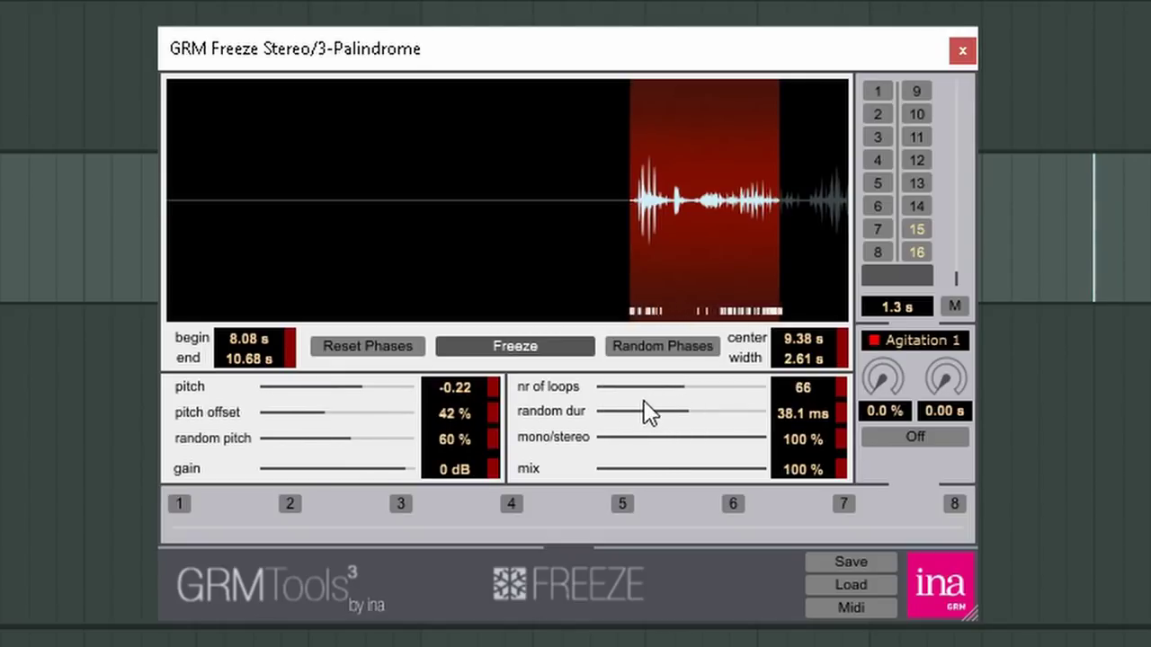
pyautogui.click(672, 438)
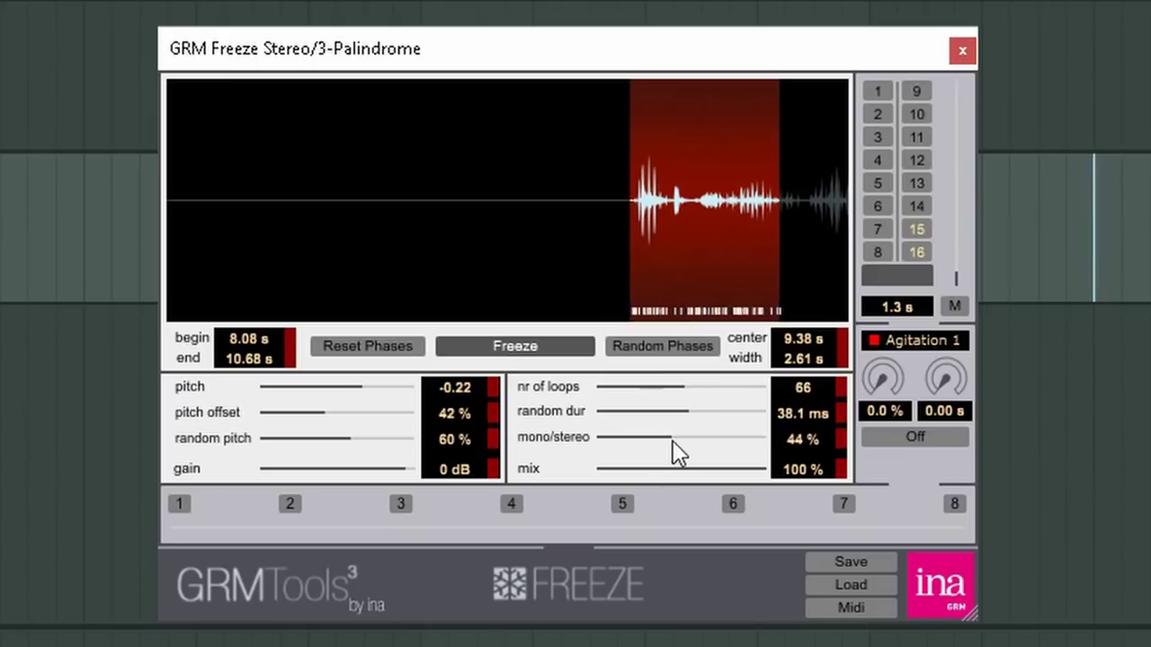
pyautogui.moveTo(673, 440); pyautogui.dragTo(675, 440)
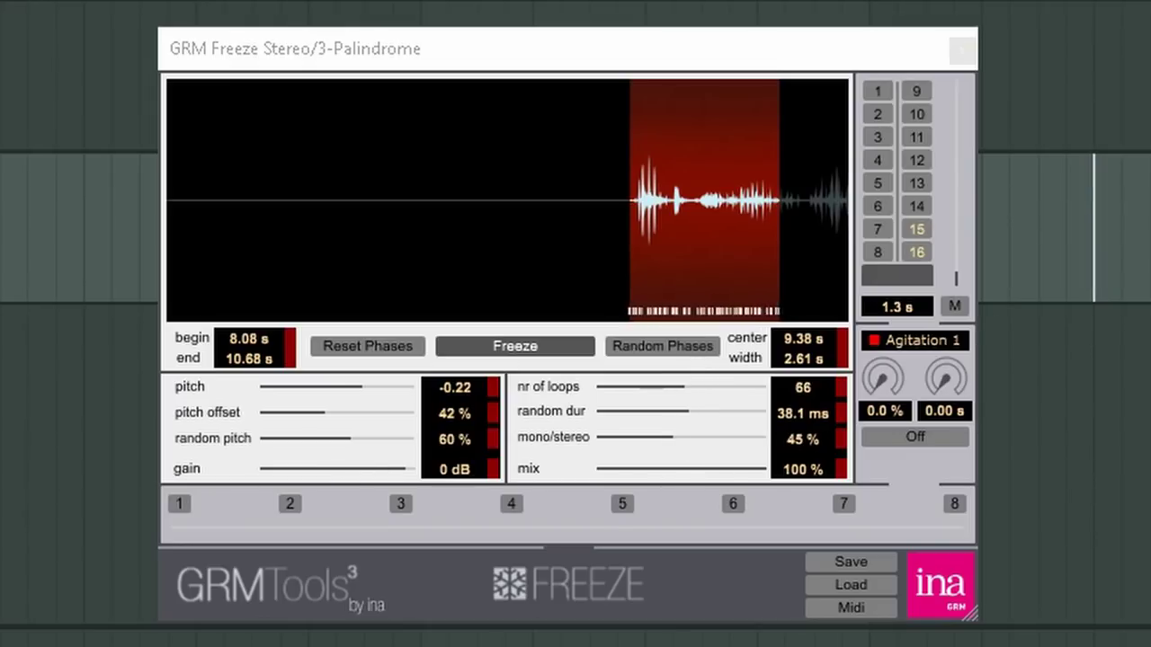
pyautogui.click(717, 387)
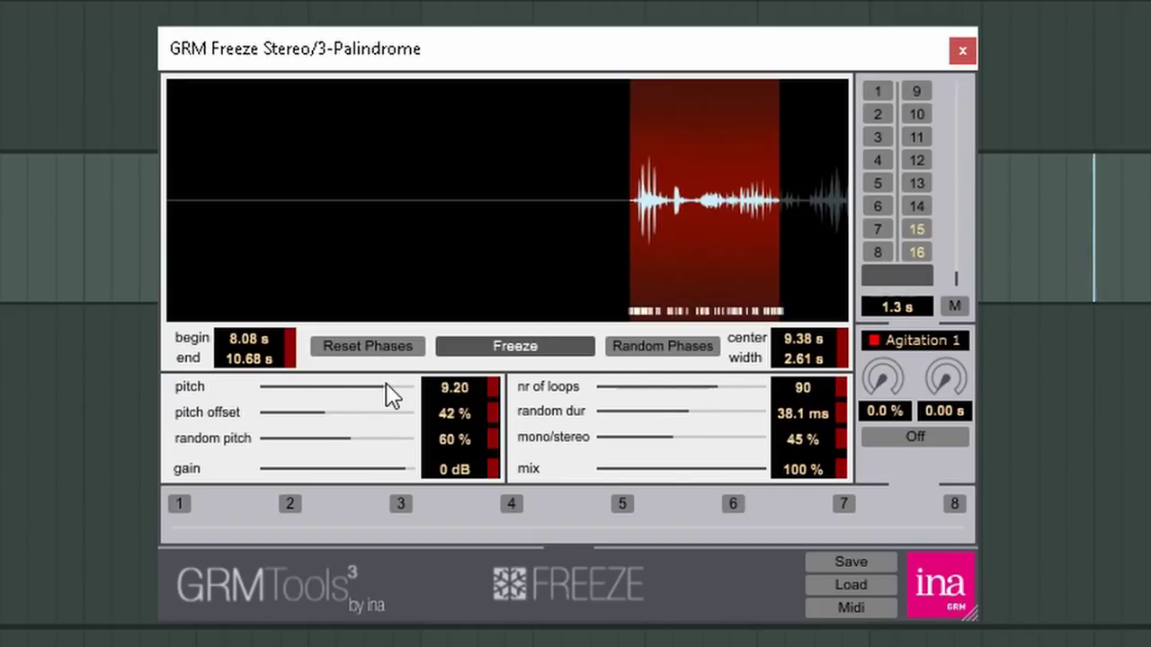
# - Lower the pitch to -26.47, the pitch offset to 24% and the random pitch to 33%
pyautogui.moveTo(385, 385); pyautogui.dragTo(304, 391)
pyautogui.moveTo(323, 414); pyautogui.dragTo(296, 414)
pyautogui.moveTo(326, 439); pyautogui.dragTo(310, 439)
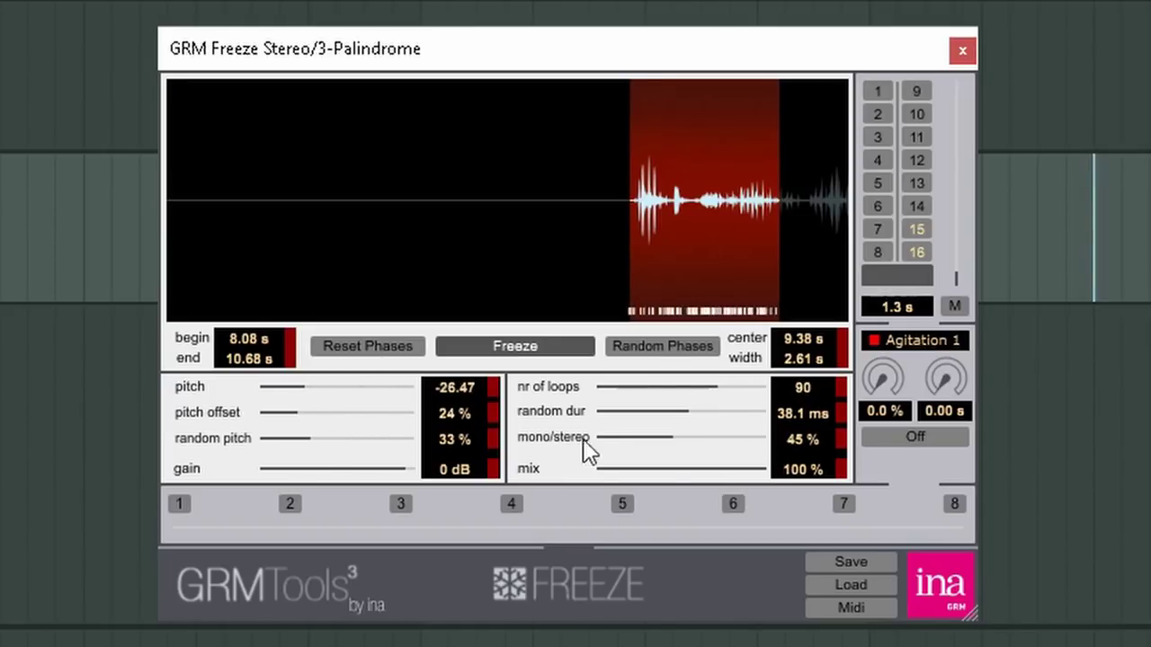
# - Set mono/stereo to 83%, random duration to 0.0 ms, the number of loops to 14 and the pitch to -4.93
pyautogui.click(621, 437)
pyautogui.moveTo(663, 407); pyautogui.dragTo(603, 413)
pyautogui.click(732, 434)
pyautogui.click(737, 438)
pyautogui.moveTo(665, 389); pyautogui.dragTo(621, 388)
pyautogui.moveTo(315, 400); pyautogui.dragTo(351, 388)
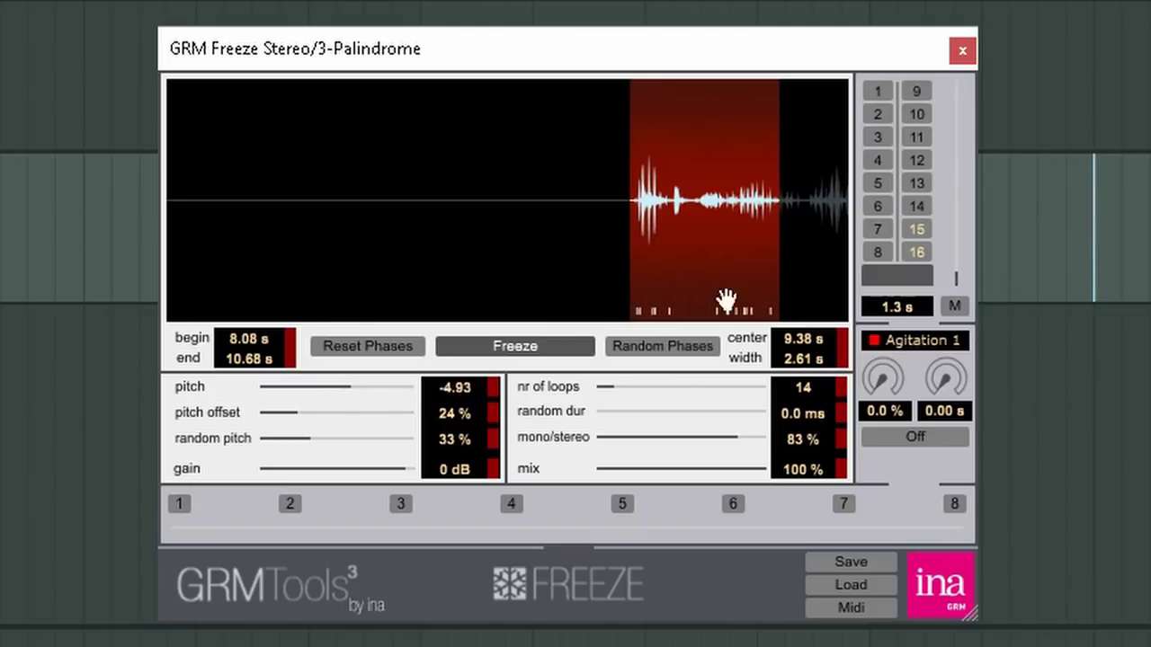
# - Randomize the phases of the frozen loops and close the GRM Freeze Stereo editor
pyautogui.click(1099, 188)
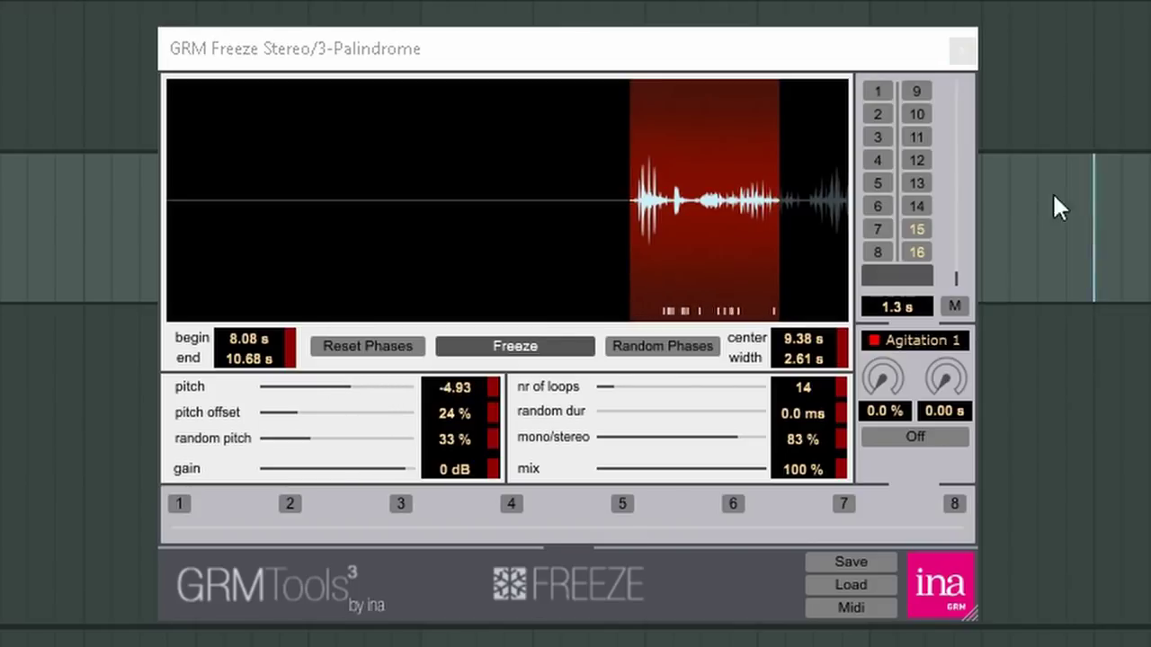
pyautogui.click(722, 351)
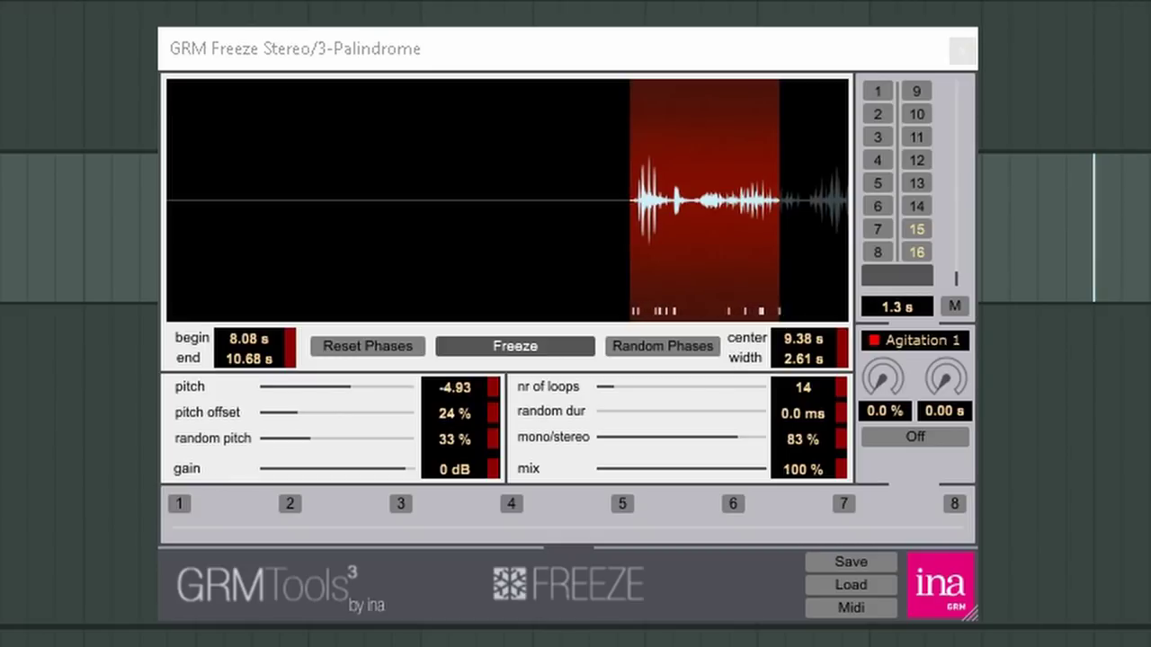
pyautogui.scroll(1, 1064, 306)
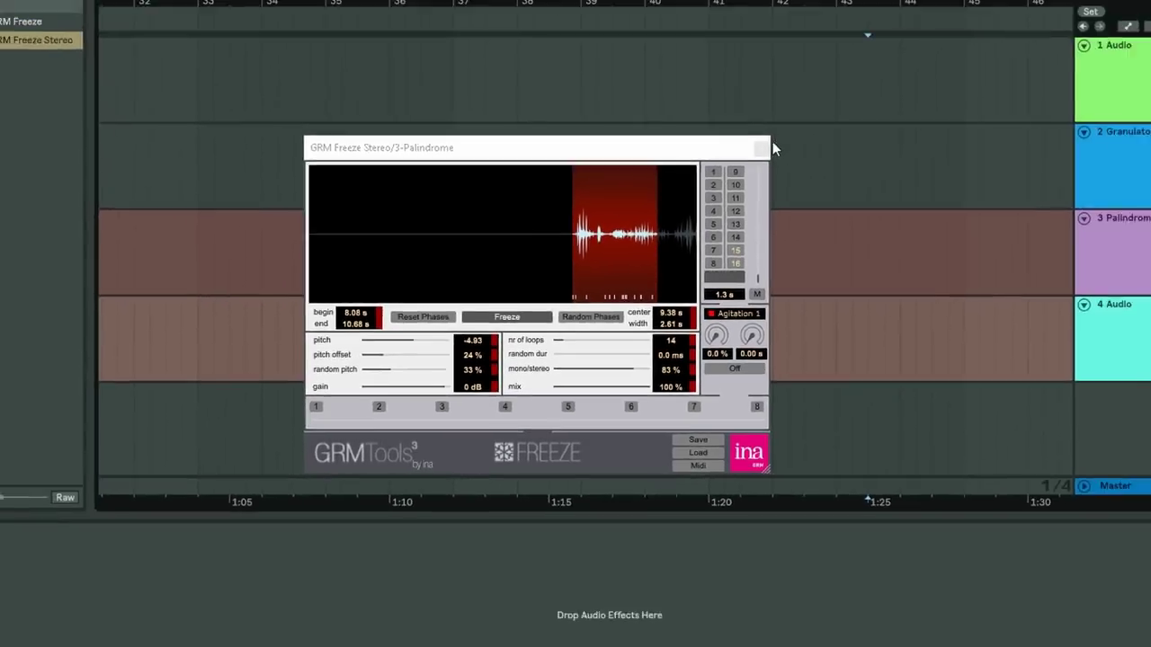
pyautogui.click(962, 49)
# - Stop the recording of the frozen sound onto the 4 Audio track and deactivate the 3 Palindrome track
pyautogui.moveTo(588, 75); pyautogui.dragTo(560, 27)
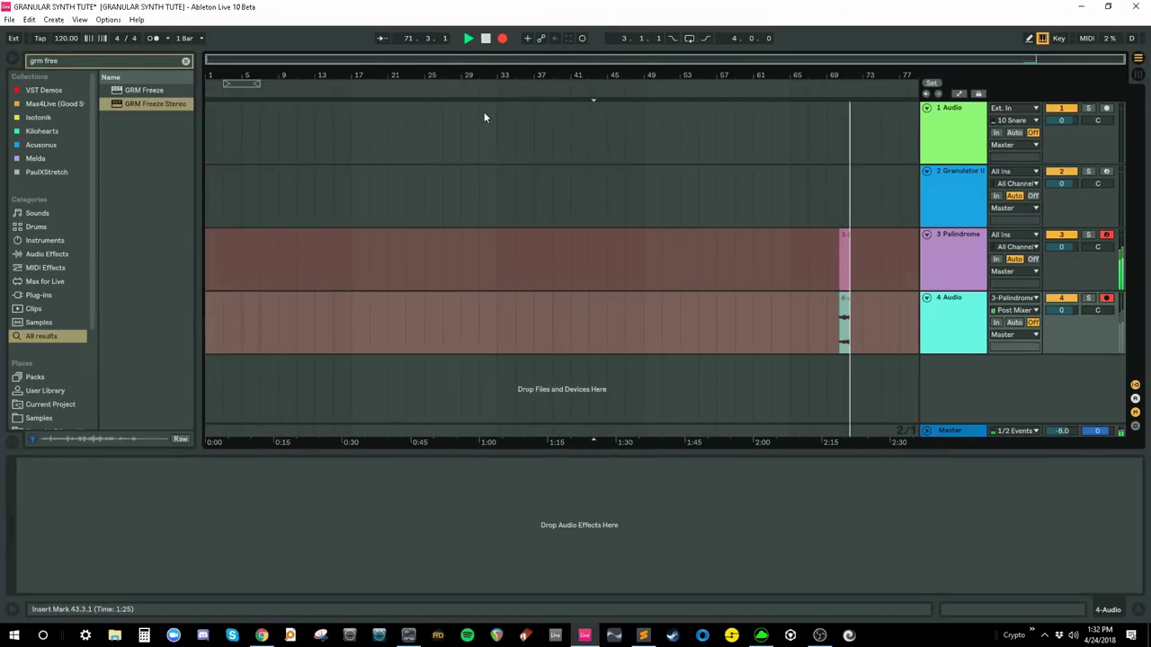
pyautogui.moveTo(876, 75); pyautogui.dragTo(818, 202)
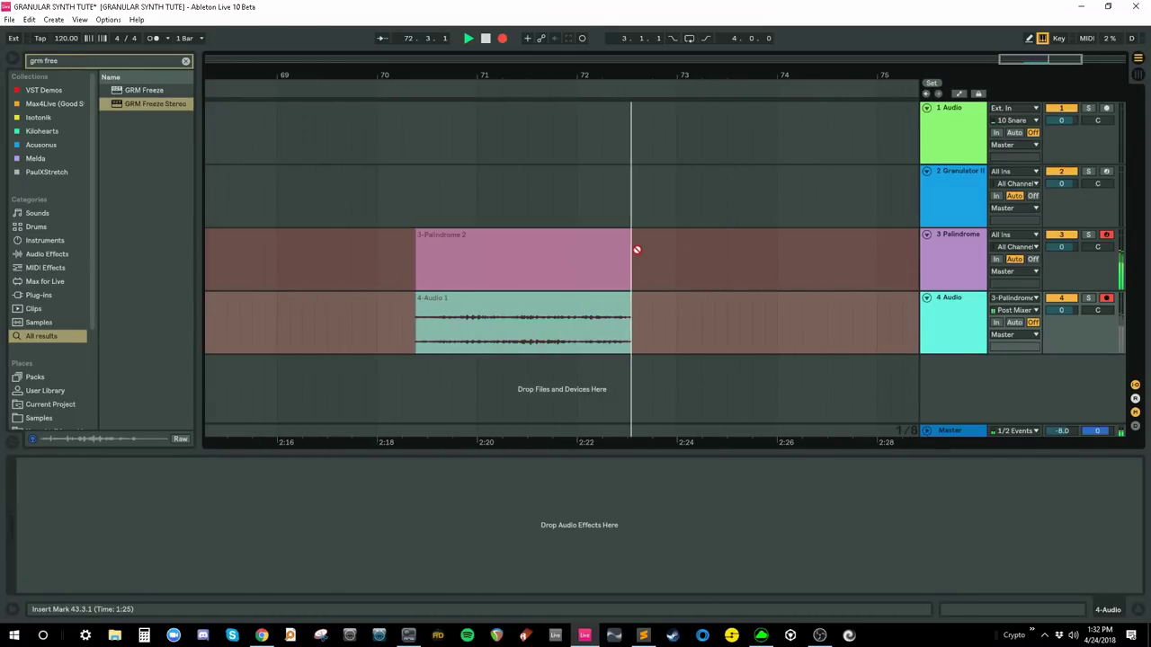
pyautogui.moveTo(691, 75); pyautogui.dragTo(707, 73)
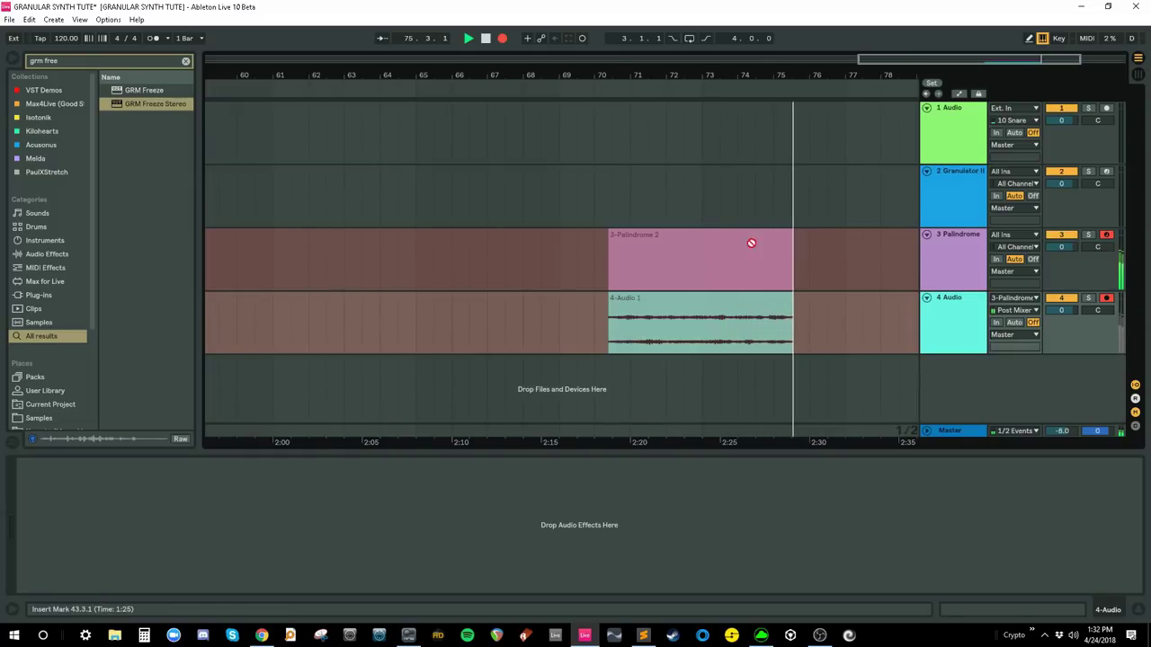
pyautogui.press('space')
pyautogui.click(1065, 237)
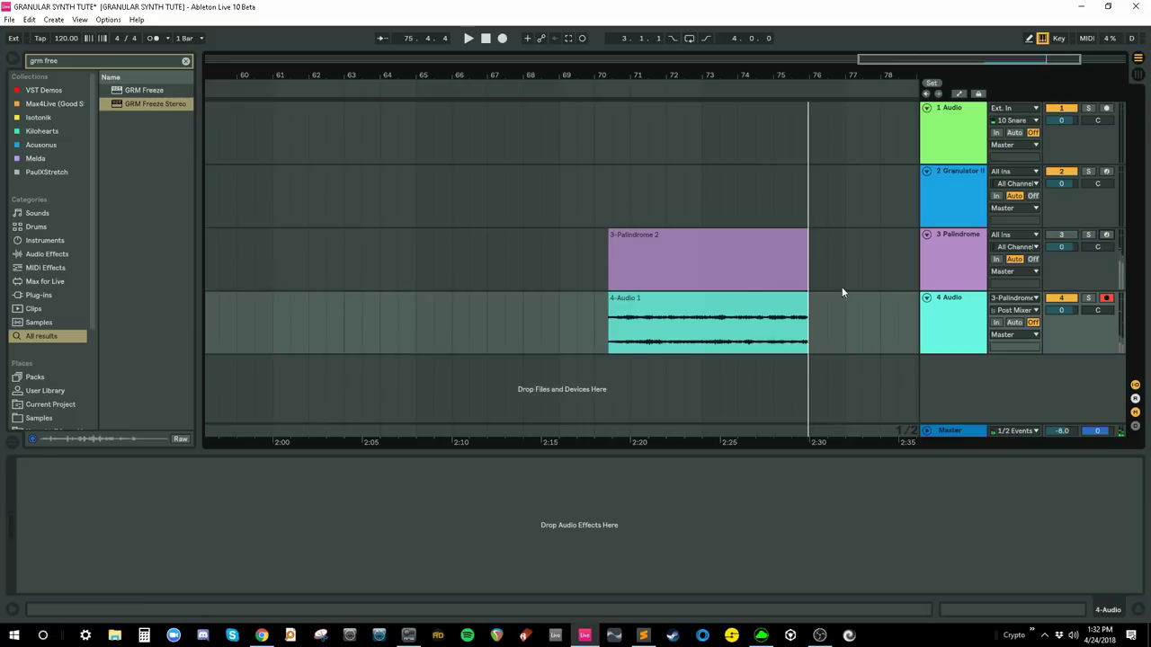
# - Add a new audio track below 4 Audio and set its input source to 4-Audio
pyautogui.doubleClick(796, 297)
pyautogui.click(967, 318)
pyautogui.hotkey('ctrl', 't')
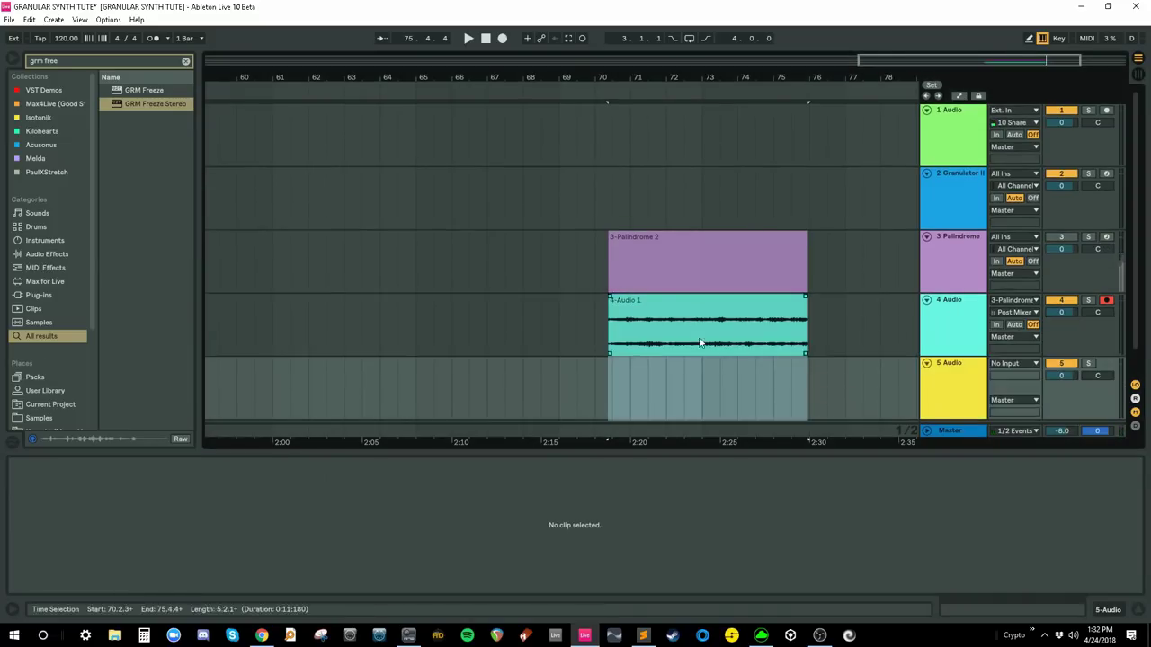
pyautogui.click(1025, 364)
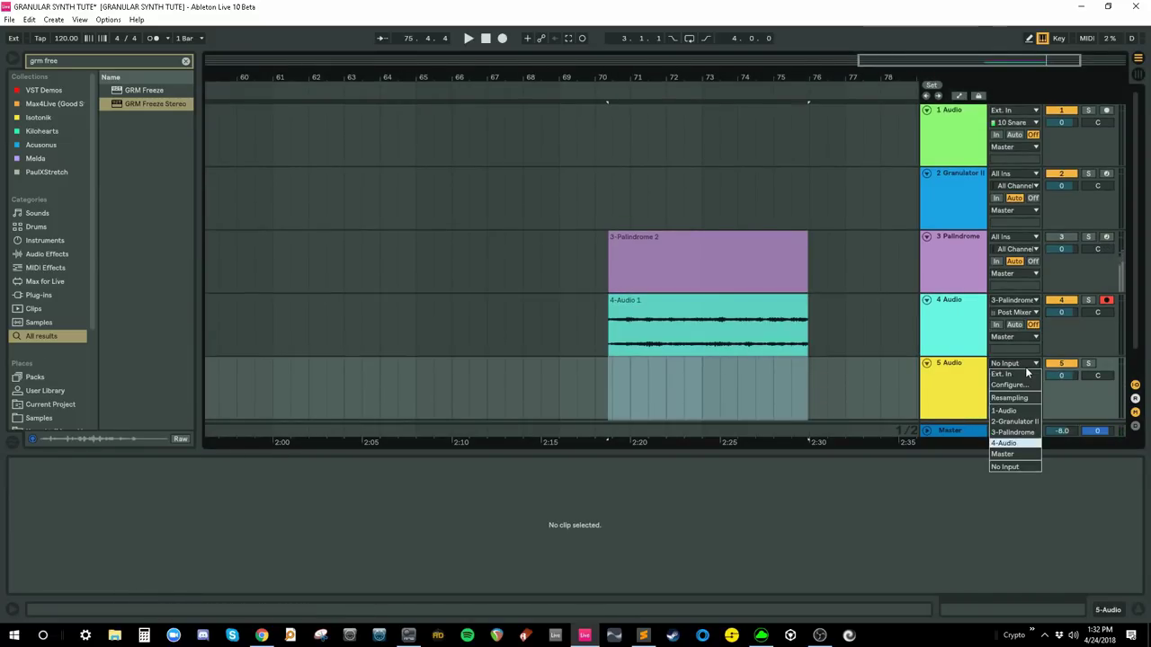
pyautogui.click(1003, 443)
# - Loop the 4 Audio clip's range with warping turned off, and move record arming from track 4 to track 5
pyautogui.click(768, 307)
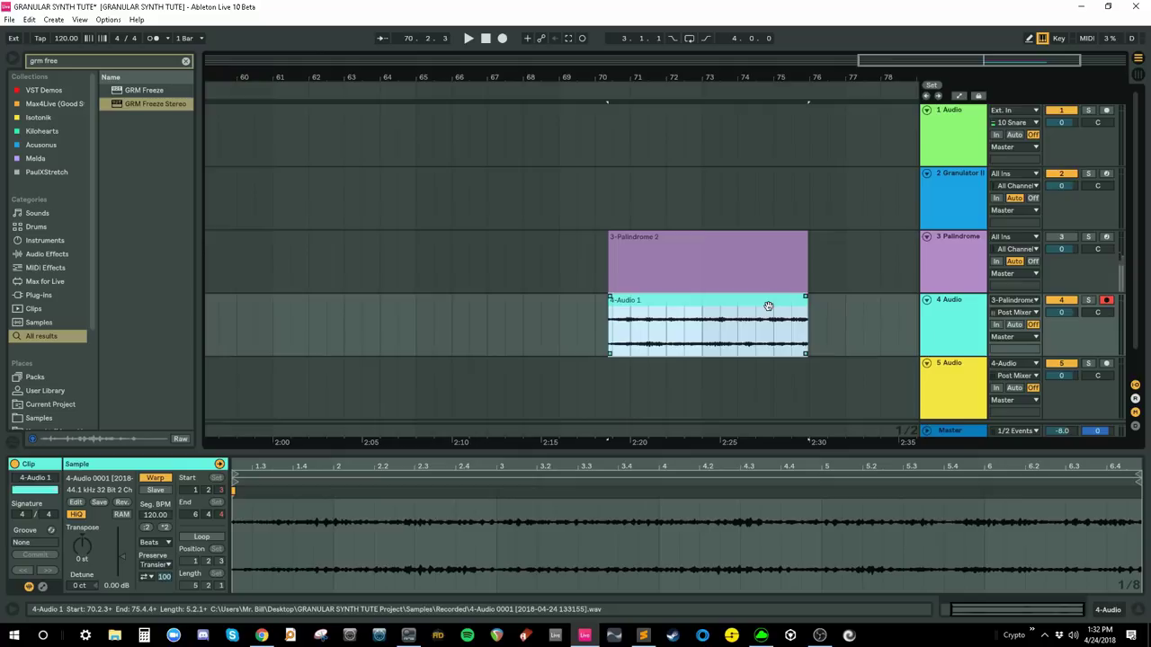
pyautogui.click(1110, 306)
pyautogui.click(154, 478)
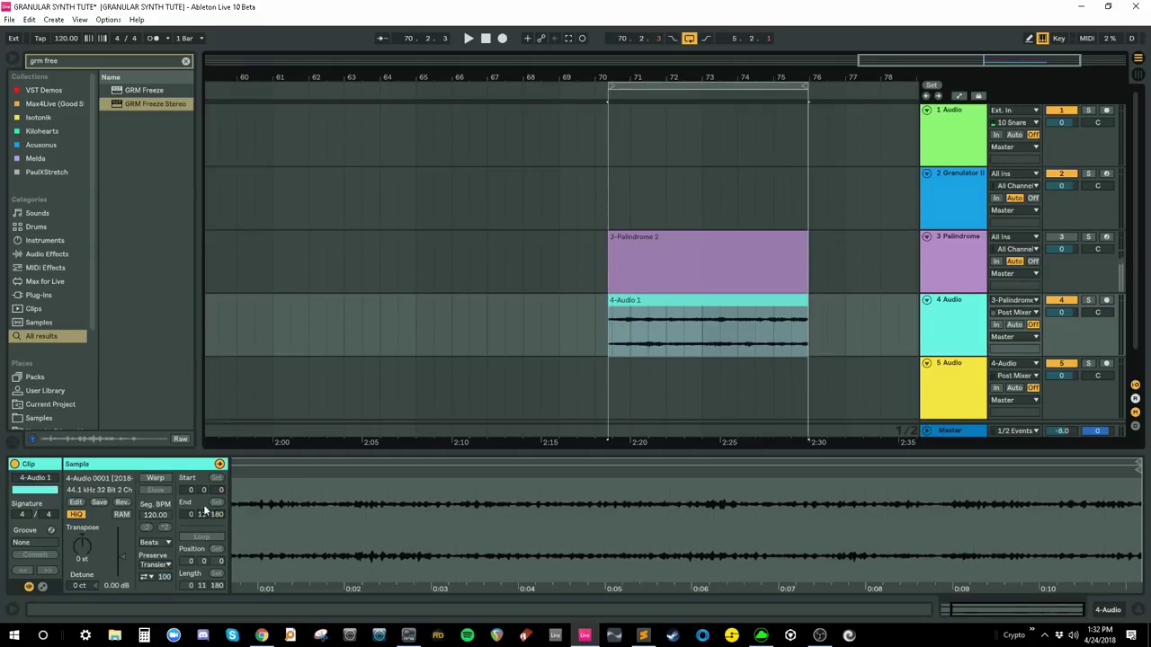
pyautogui.scroll(-1, 905, 360)
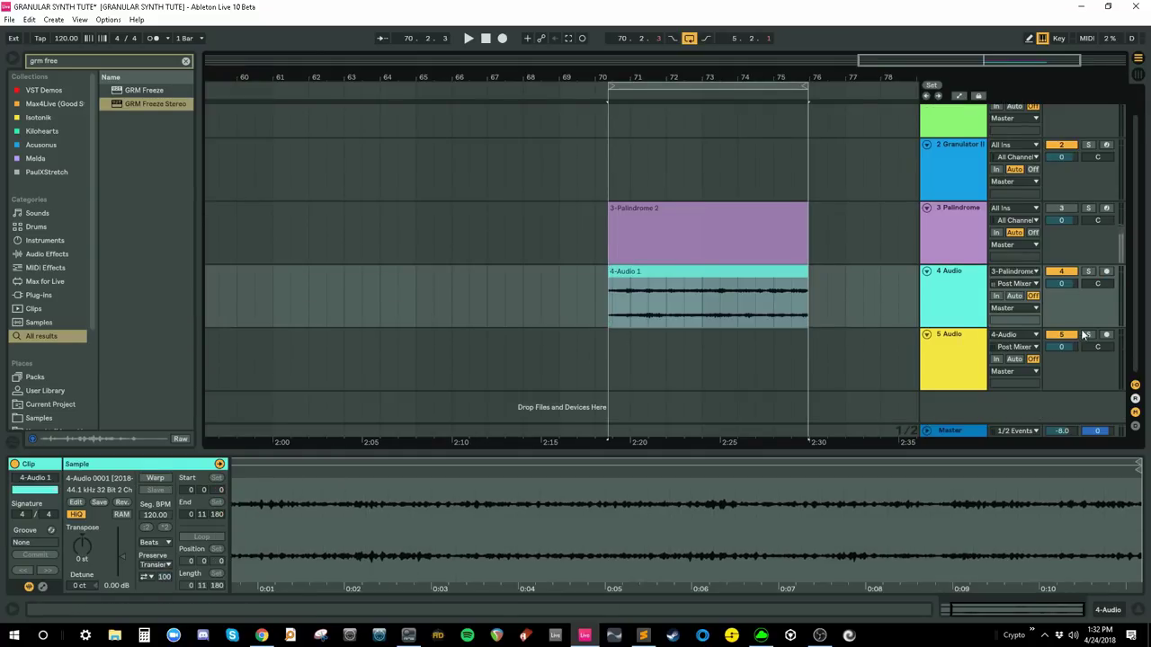
pyautogui.click(1106, 335)
# - Shift the loop range and the 4 Audio clip to start at 70.3.1, and place the insert marker there on track 5
pyautogui.click(612, 348)
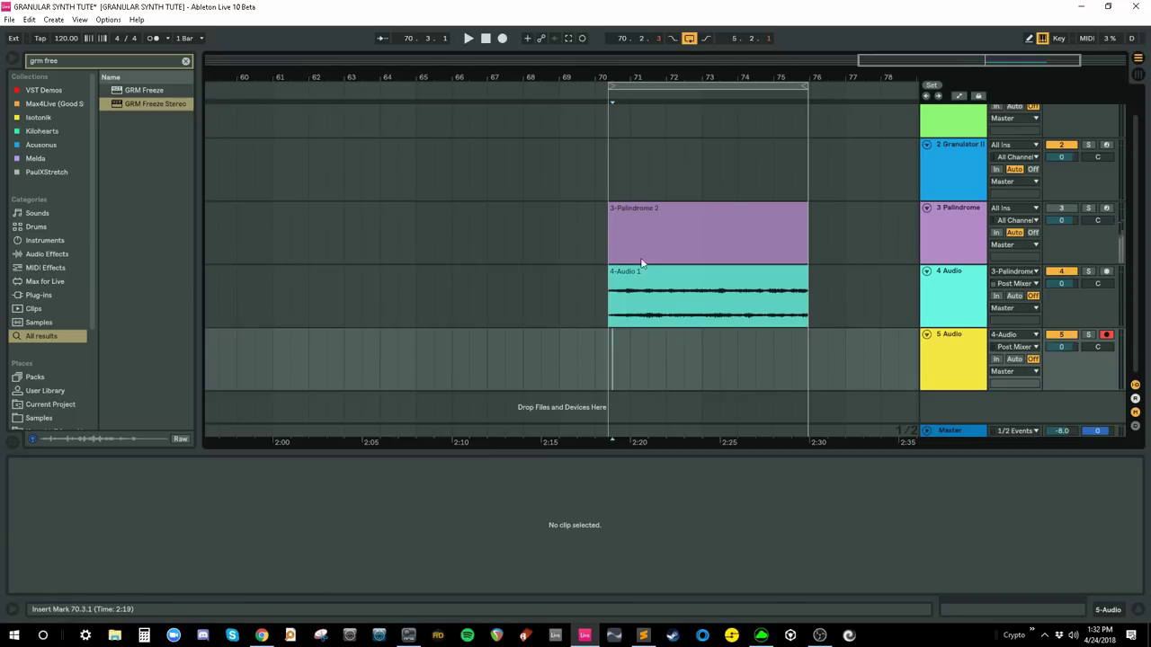
pyautogui.moveTo(641, 87); pyautogui.dragTo(645, 86)
pyautogui.moveTo(652, 271); pyautogui.dragTo(657, 271)
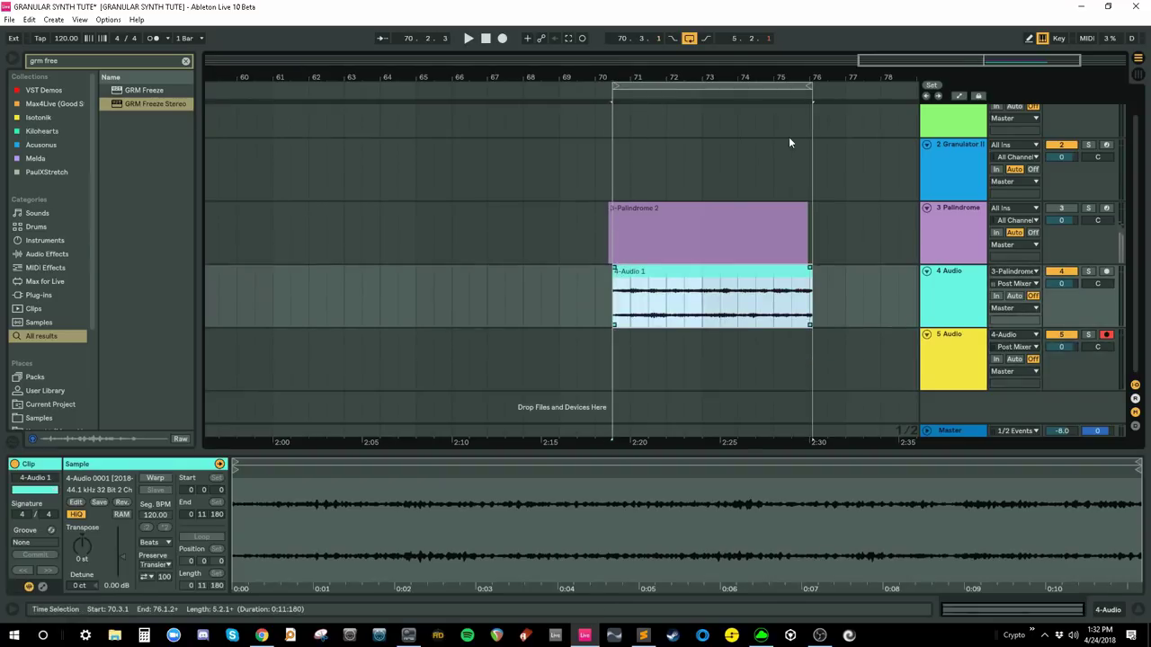
pyautogui.click(627, 345)
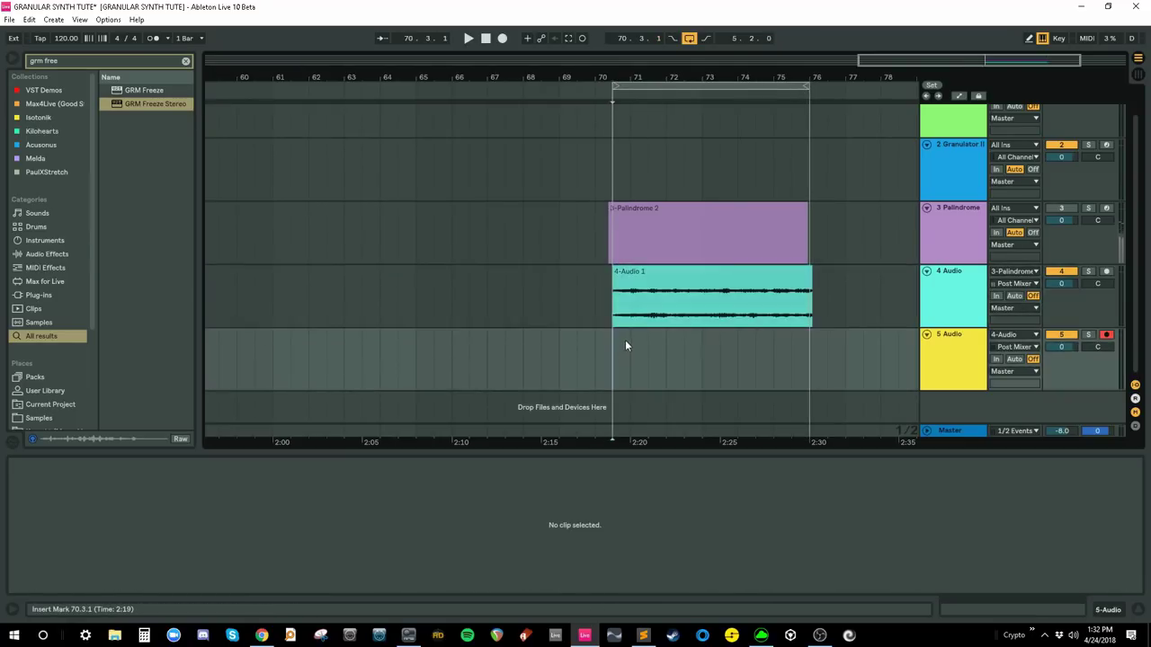
# - Record onto track 5 while transposing the 4 Audio clip to -20 st and moving its sample start to 0:03.915
pyautogui.click(501, 38)
pyautogui.click(642, 272)
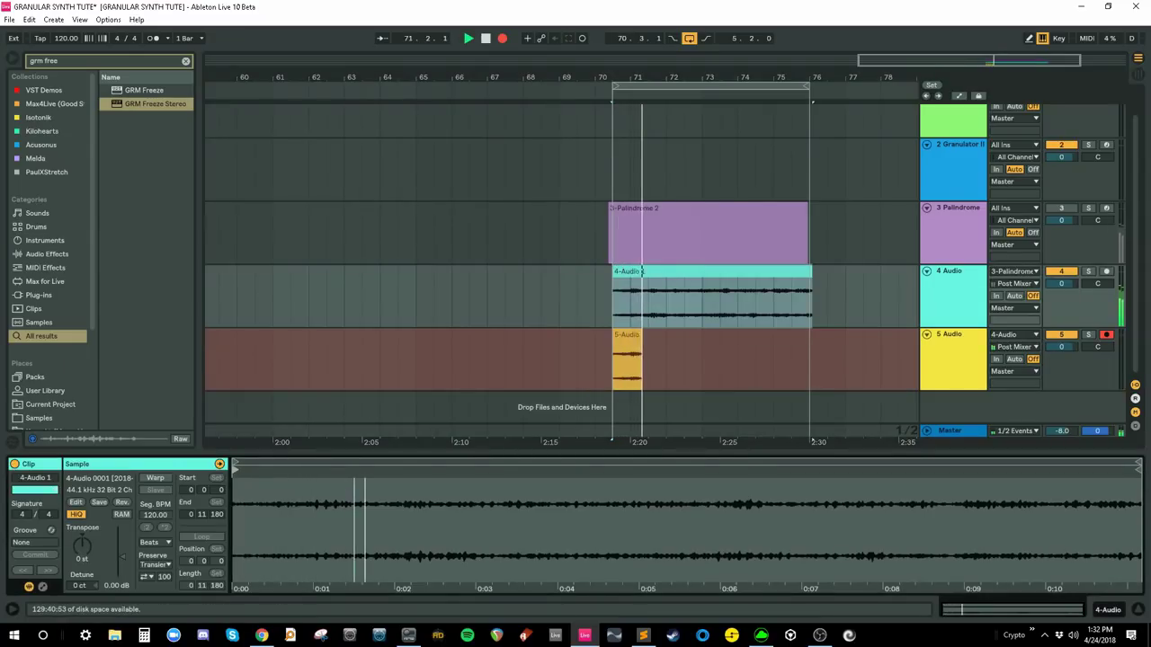
pyautogui.moveTo(241, 470)
pyautogui.mouseDown()
pyautogui.moveTo(924, 469)
pyautogui.moveTo(635, 470)
pyautogui.moveTo(917, 475)
pyautogui.moveTo(673, 484)
pyautogui.moveTo(329, 477)
pyautogui.mouseUp()
pyautogui.moveTo(83, 542)
pyautogui.mouseDown()
pyautogui.moveTo(83, 508)
pyautogui.moveTo(85, 630)
pyautogui.mouseUp()
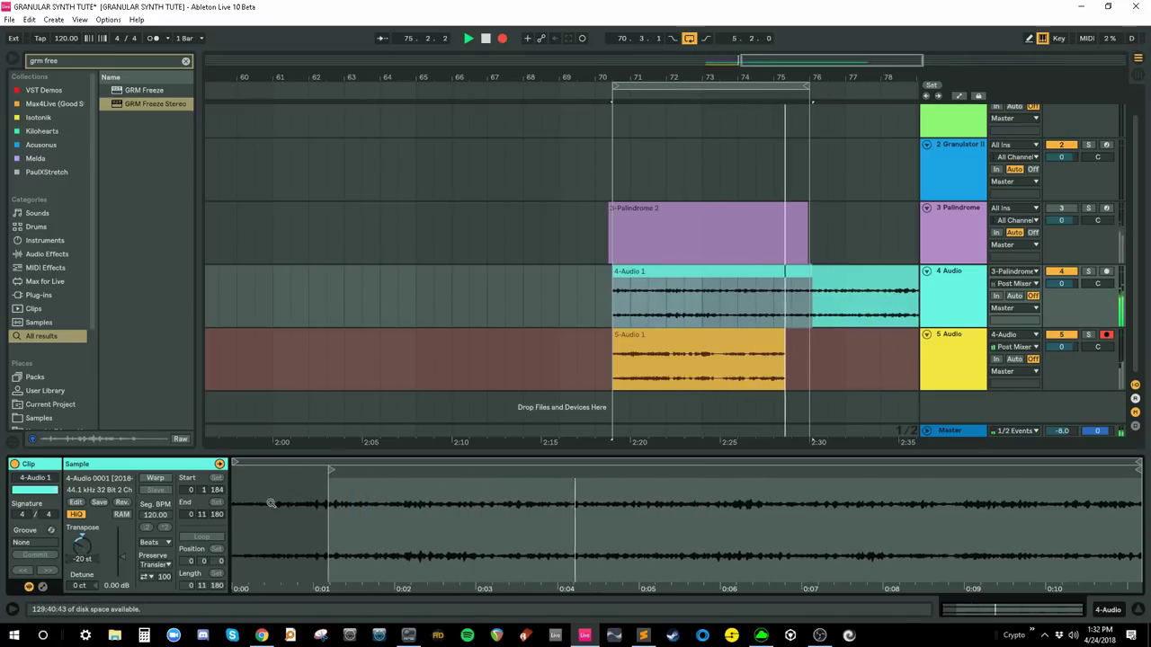
pyautogui.moveTo(329, 470)
pyautogui.mouseDown()
pyautogui.moveTo(827, 470)
pyautogui.moveTo(552, 470)
pyautogui.mouseUp()
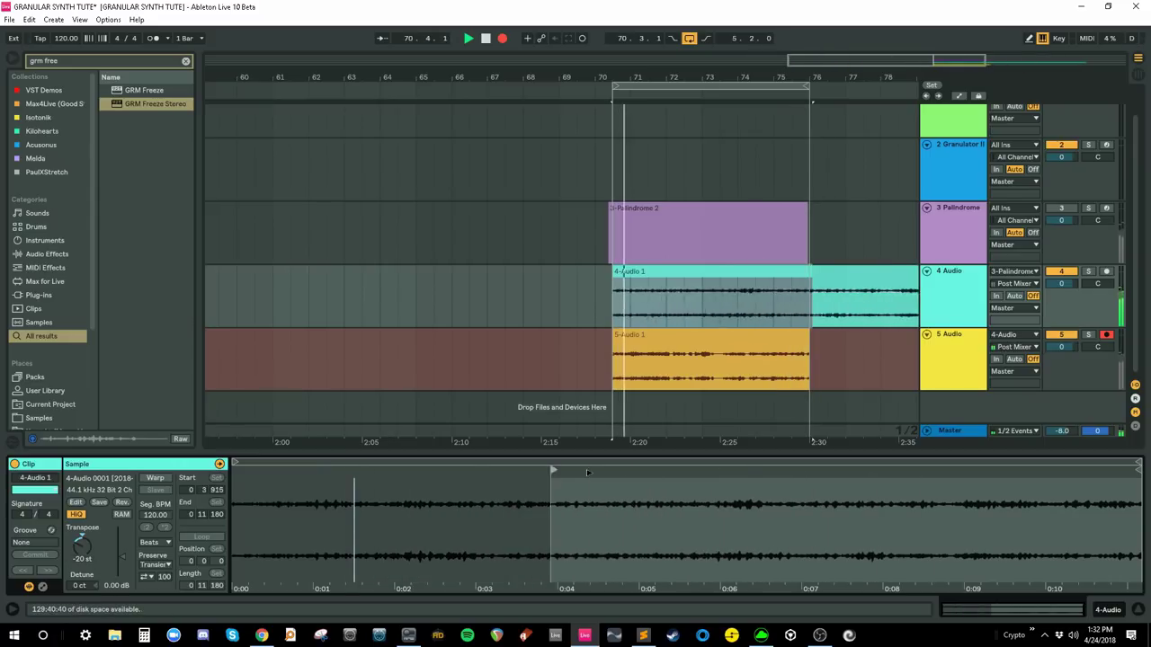
pyautogui.press('space')
# - Move the sample start of the second recorded clip on 5 Audio to 3.1.3
pyautogui.click(790, 334)
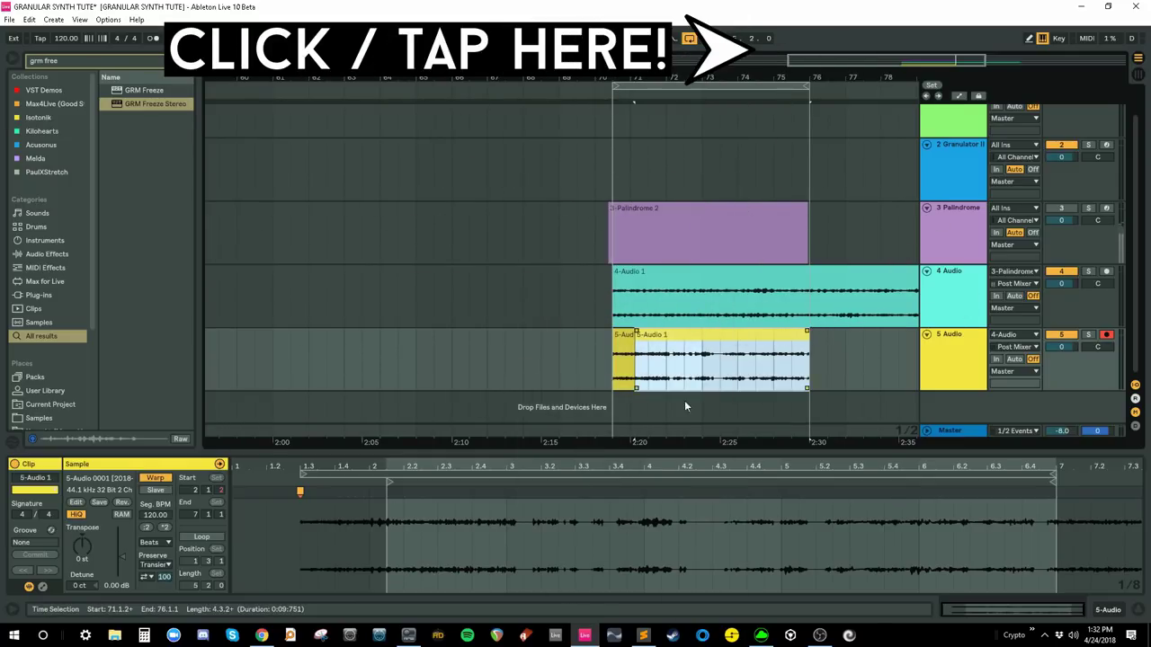
pyautogui.moveTo(389, 482)
pyautogui.mouseDown()
pyautogui.moveTo(300, 482)
pyautogui.moveTo(457, 473)
pyautogui.moveTo(525, 483)
pyautogui.mouseUp()
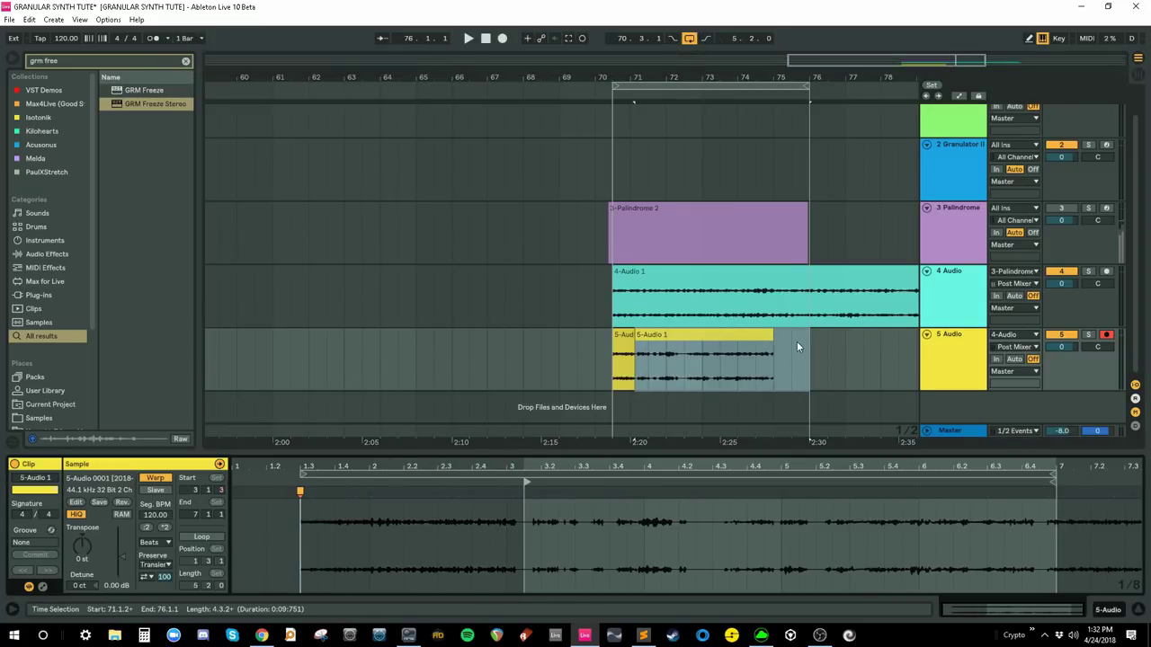
pyautogui.moveTo(798, 341); pyautogui.dragTo(615, 352)
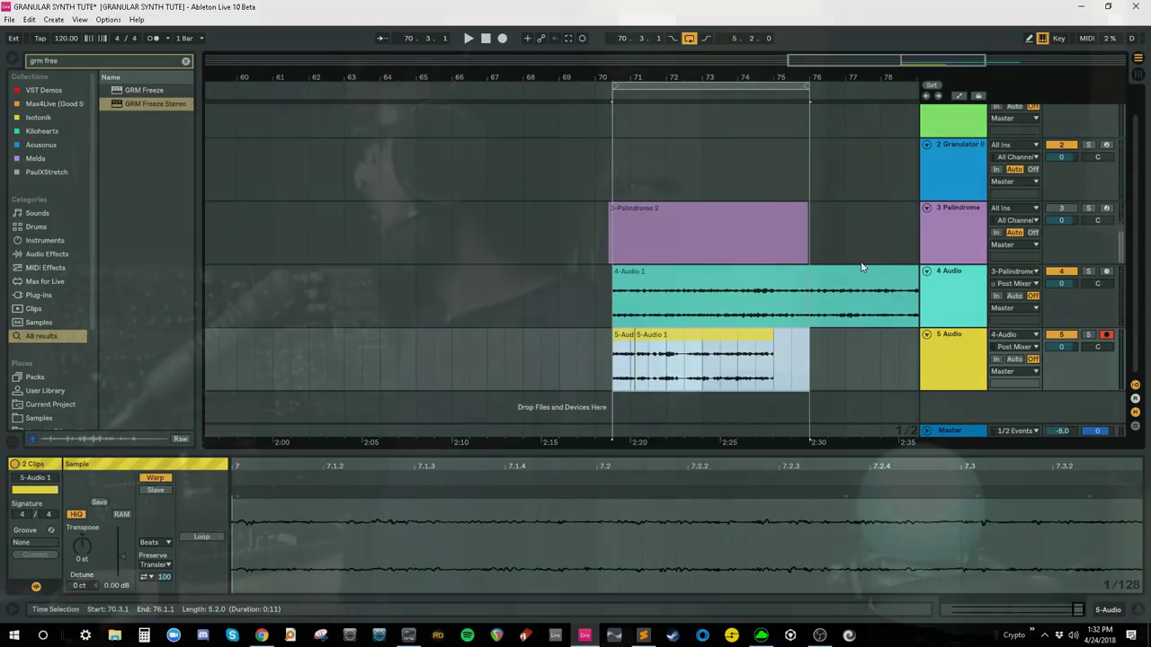
pyautogui.click(834, 359)
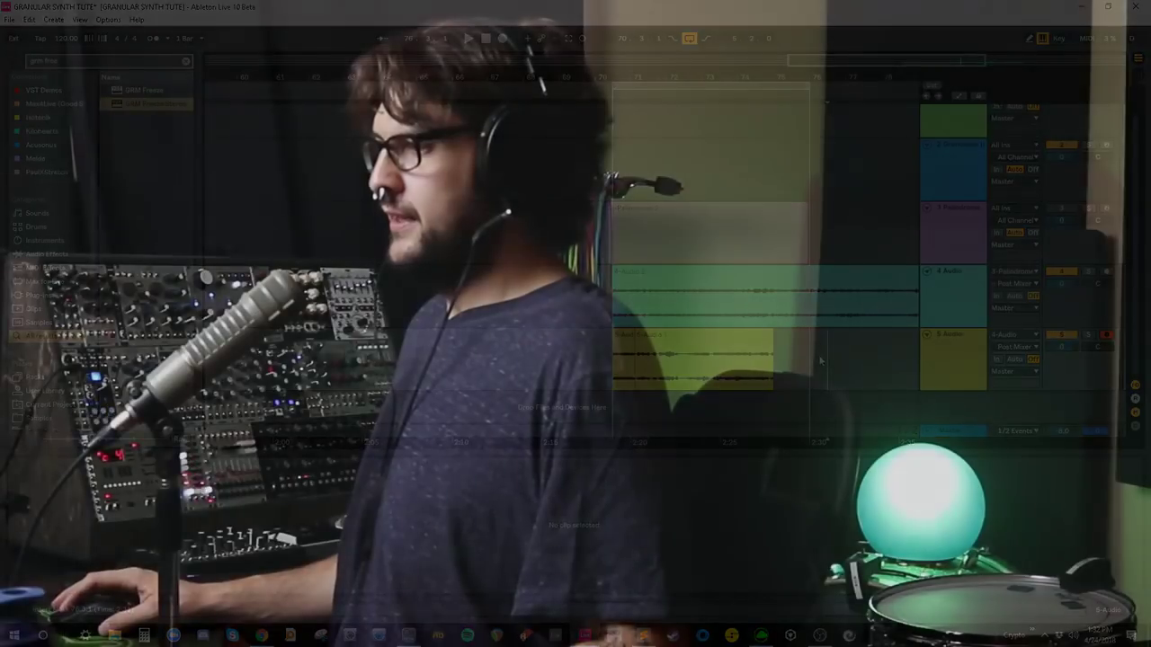